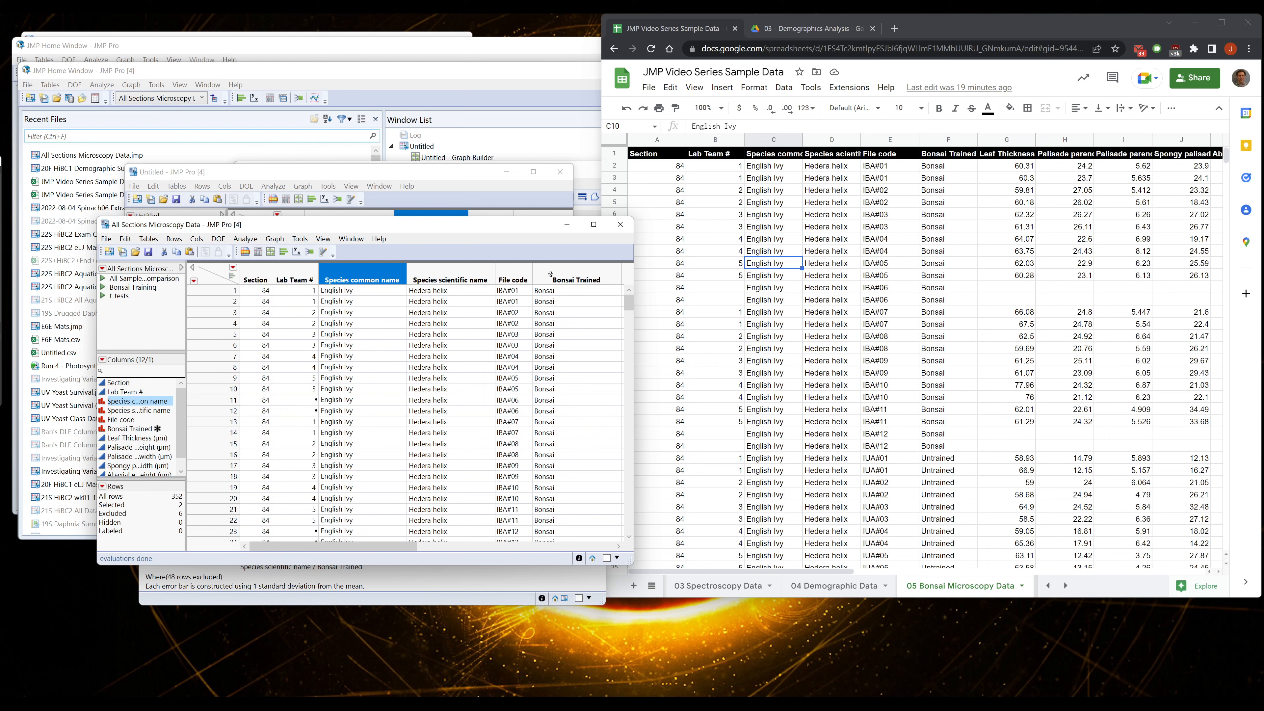
Review the Bonsai Trained column and the measurement columns from Leaf Thickness to Adaxial epidermal layer height in the data table
{"action": "left_click", "coordinate": [550, 274]}
{"action": "scroll", "coordinate": [556, 371], "scroll_direction": "down", "scroll_amount": 10}
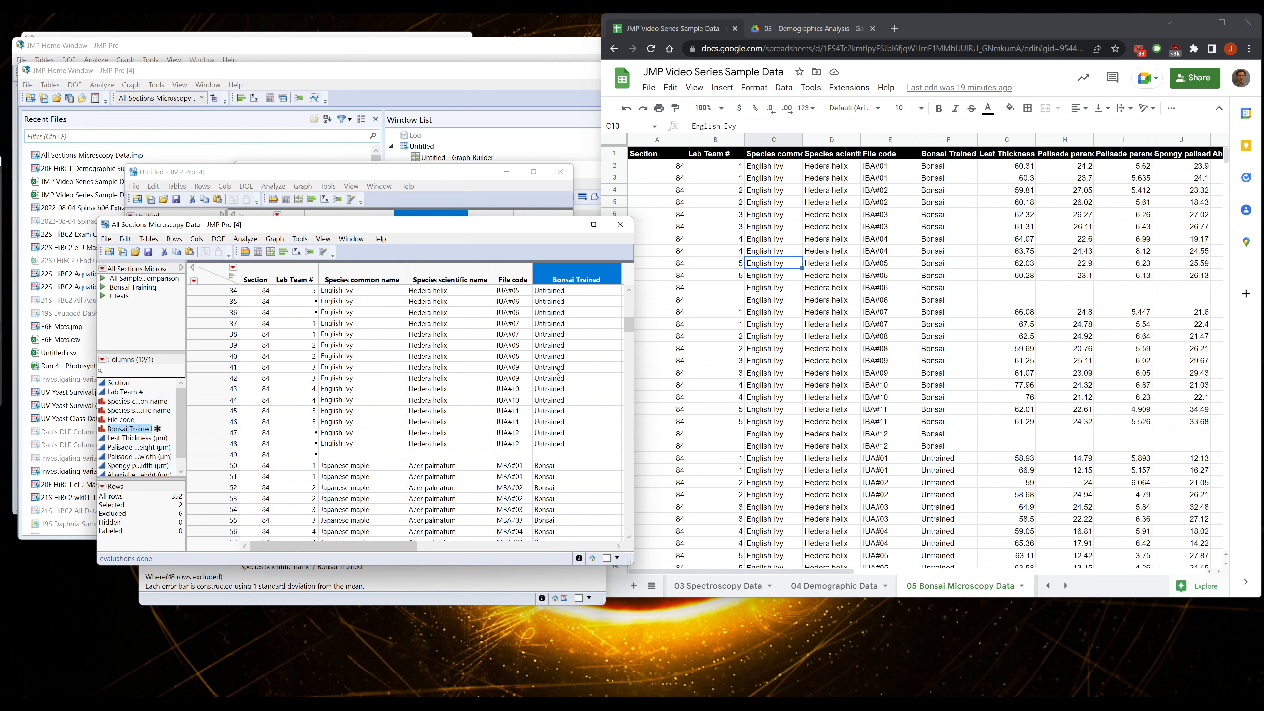
{"action": "scroll", "coordinate": [556, 371], "scroll_direction": "up", "scroll_amount": 11}
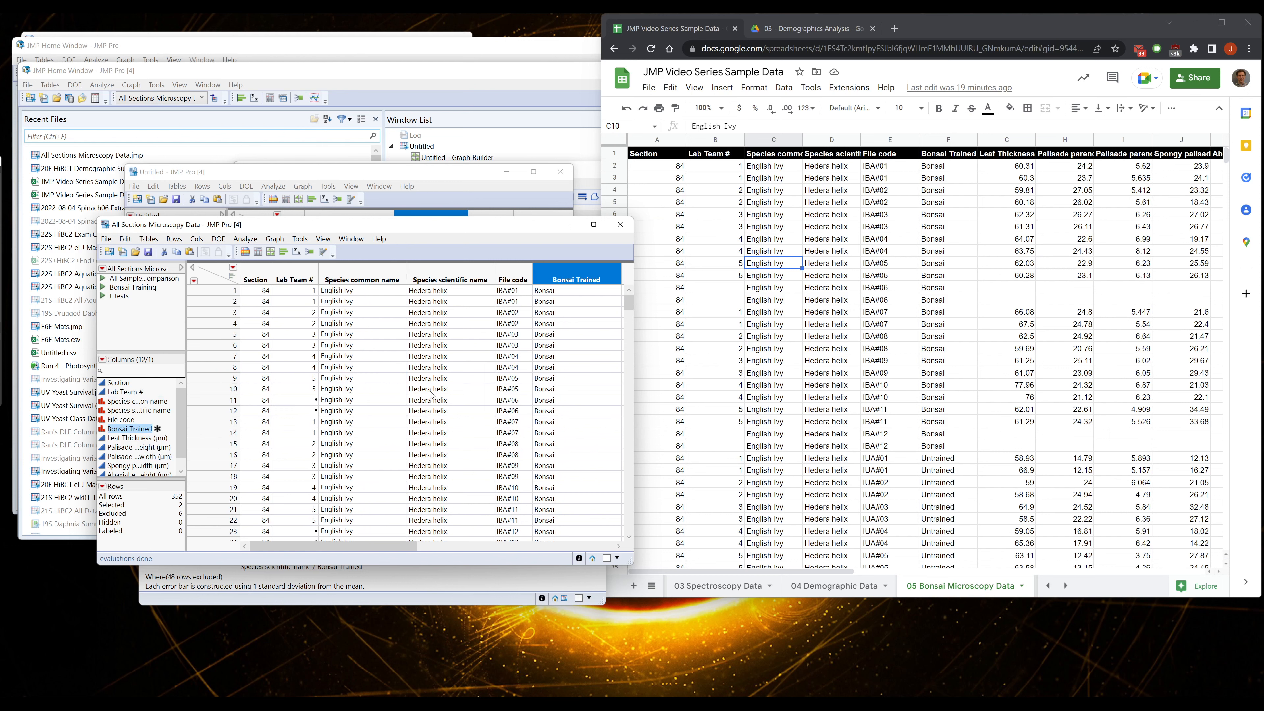
{"action": "left_click_drag", "start_coordinate": [353, 546], "coordinate": [521, 546]}
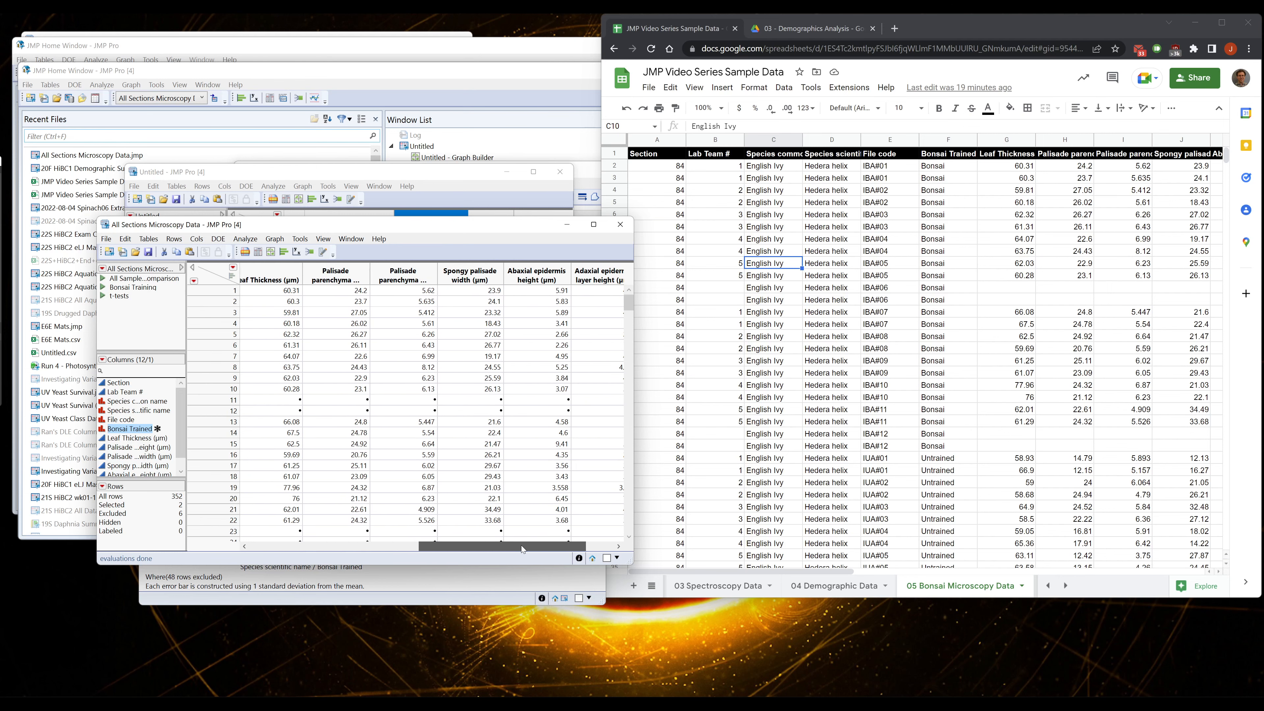
{"action": "left_click", "coordinate": [271, 279]}
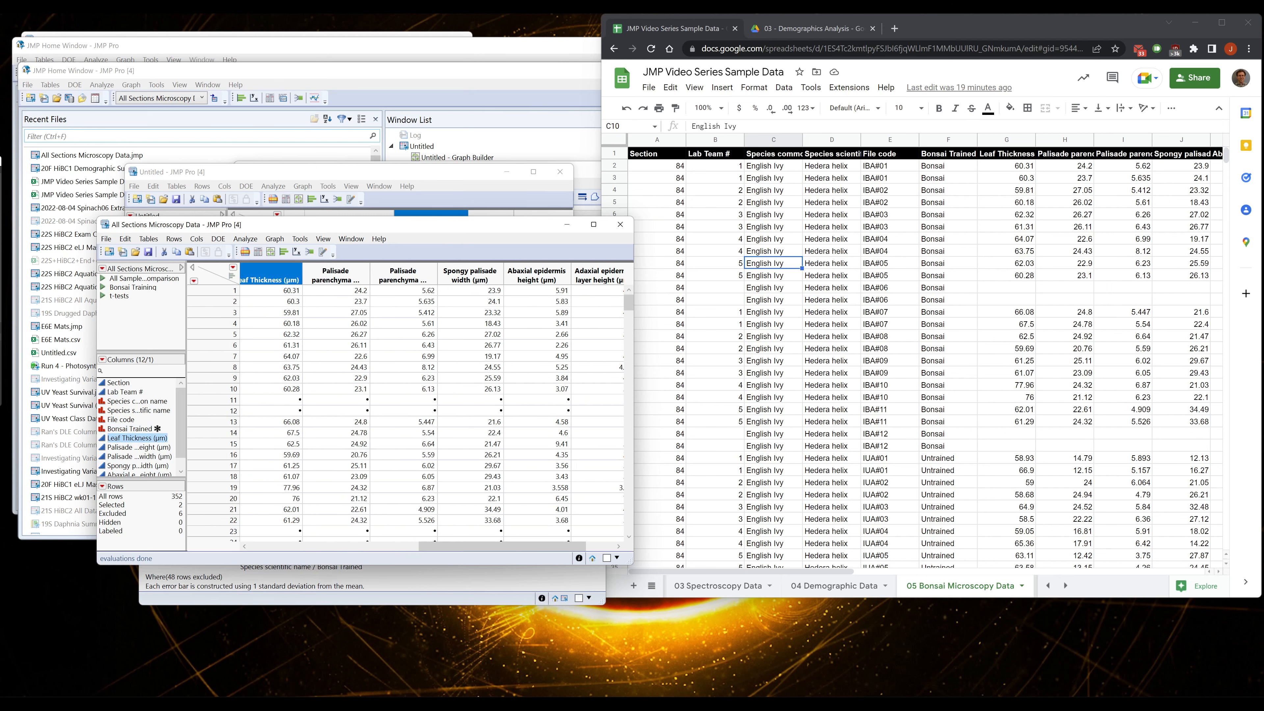
{"action": "left_click", "coordinate": [345, 271]}
{"action": "left_click", "coordinate": [403, 274]}
{"action": "left_click", "coordinate": [470, 274]}
{"action": "left_click", "coordinate": [536, 274]}
{"action": "left_click", "coordinate": [594, 270]}
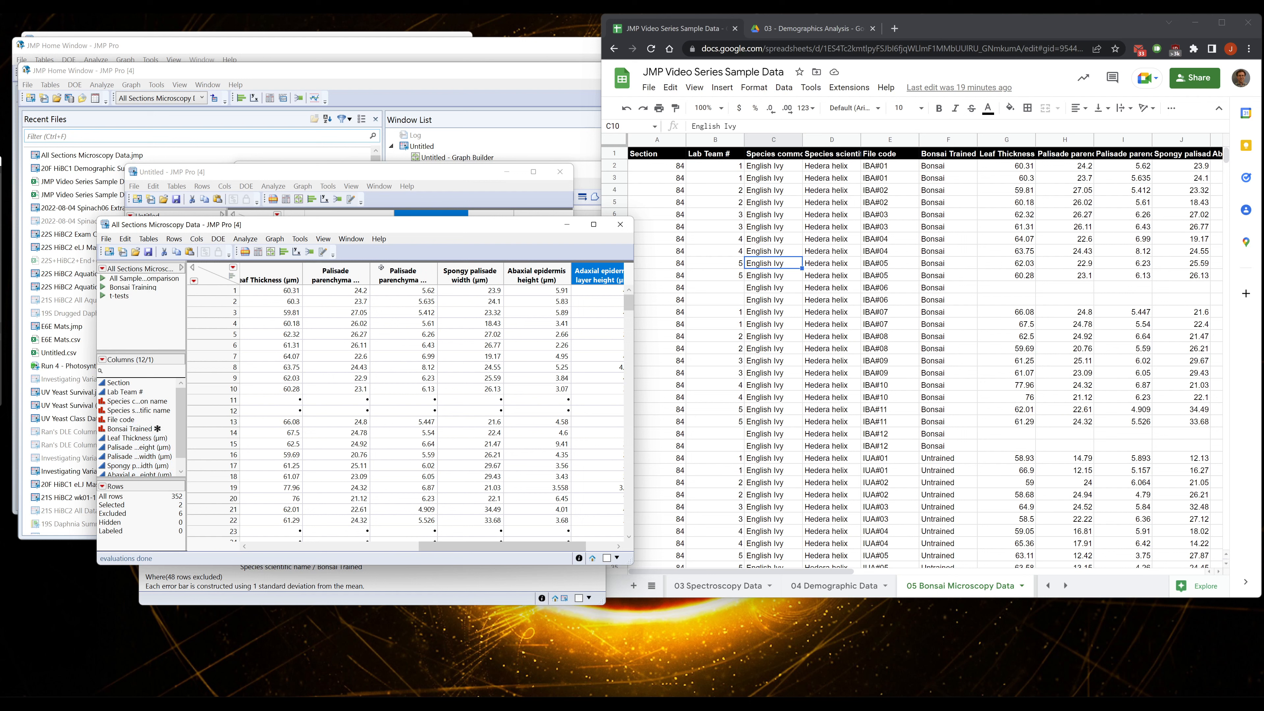
{"action": "left_click", "coordinate": [335, 274]}
{"action": "left_click", "coordinate": [403, 273]}
{"action": "left_click", "coordinate": [470, 274]}
{"action": "left_click", "coordinate": [536, 274]}
{"action": "left_click", "coordinate": [594, 270]}
{"action": "left_click_drag", "start_coordinate": [549, 545], "coordinate": [358, 546]}
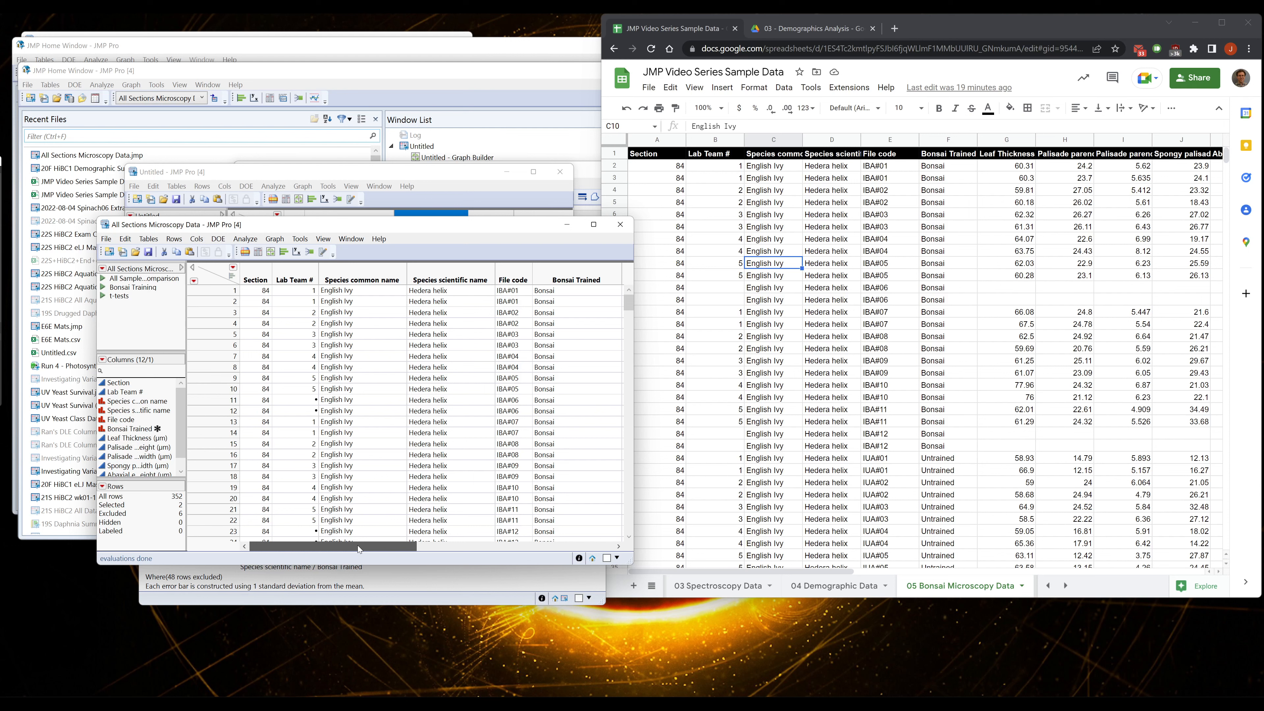
{"action": "left_click_drag", "start_coordinate": [356, 545], "coordinate": [356, 545]}
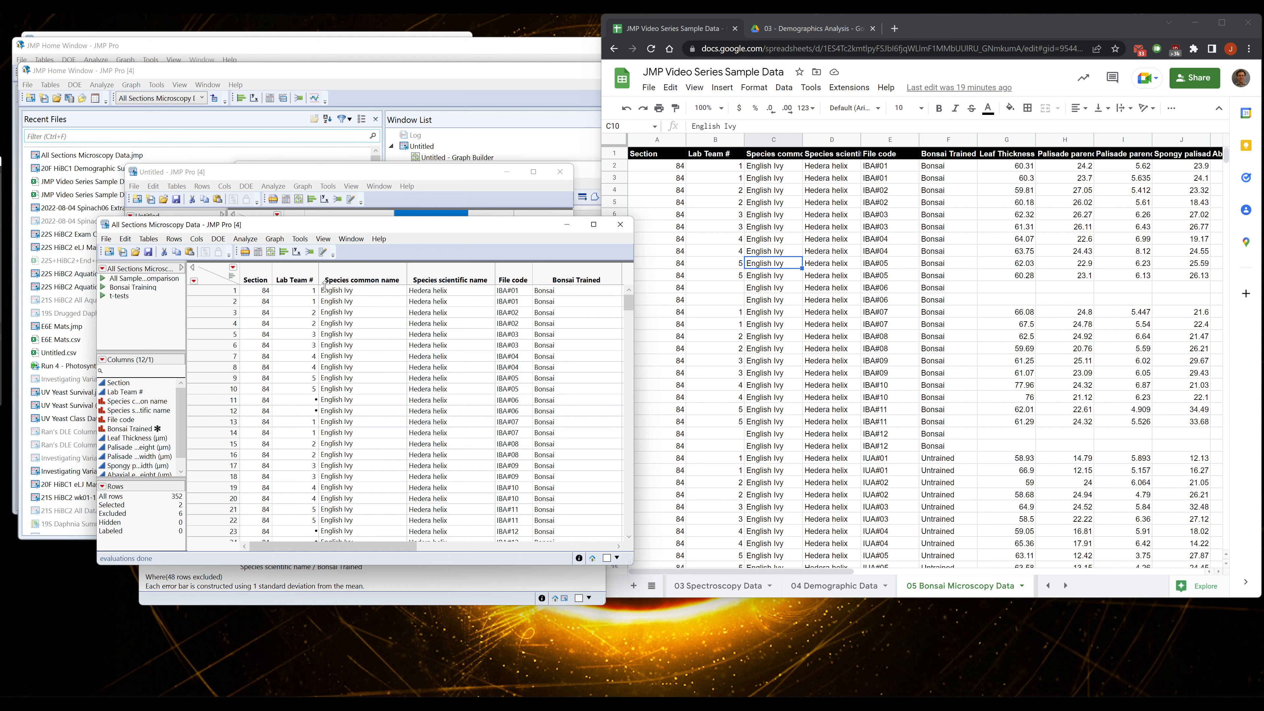
Open Graph Builder for the All Sections Microscopy Data table and place its window clear of the data table
{"action": "left_click", "coordinate": [271, 252]}
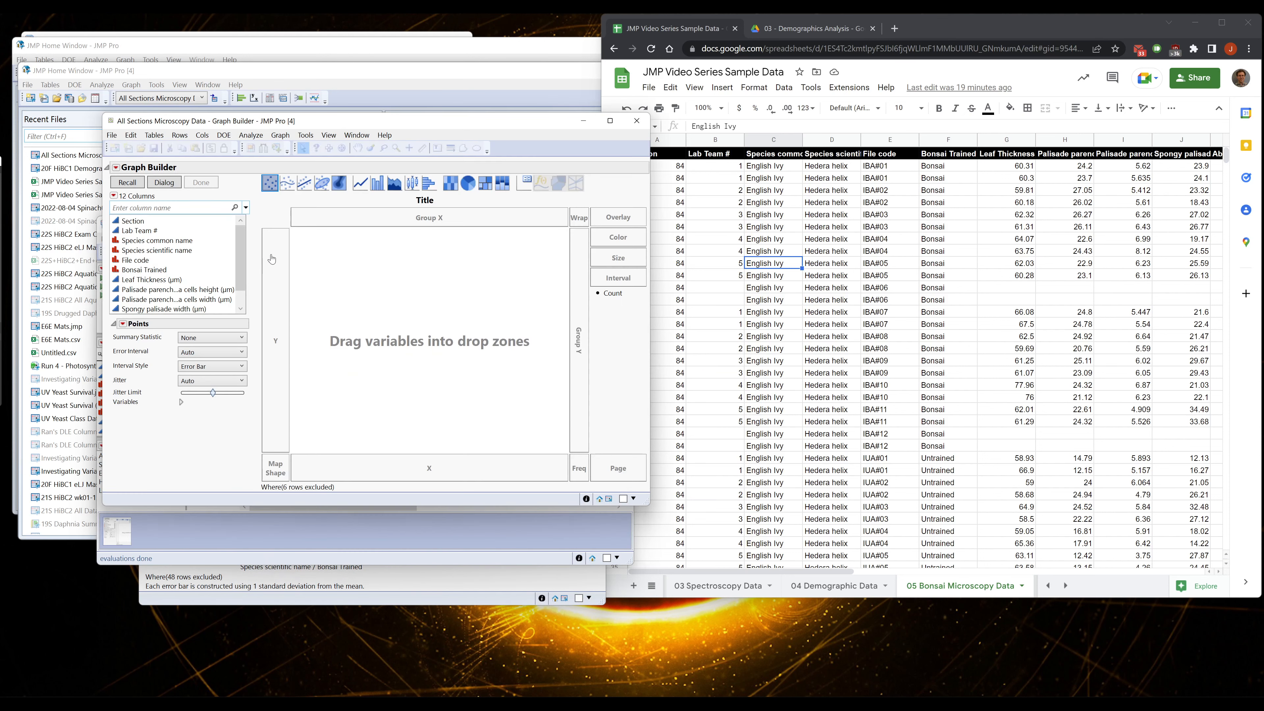
{"action": "left_click_drag", "start_coordinate": [315, 125], "coordinate": [508, 198]}
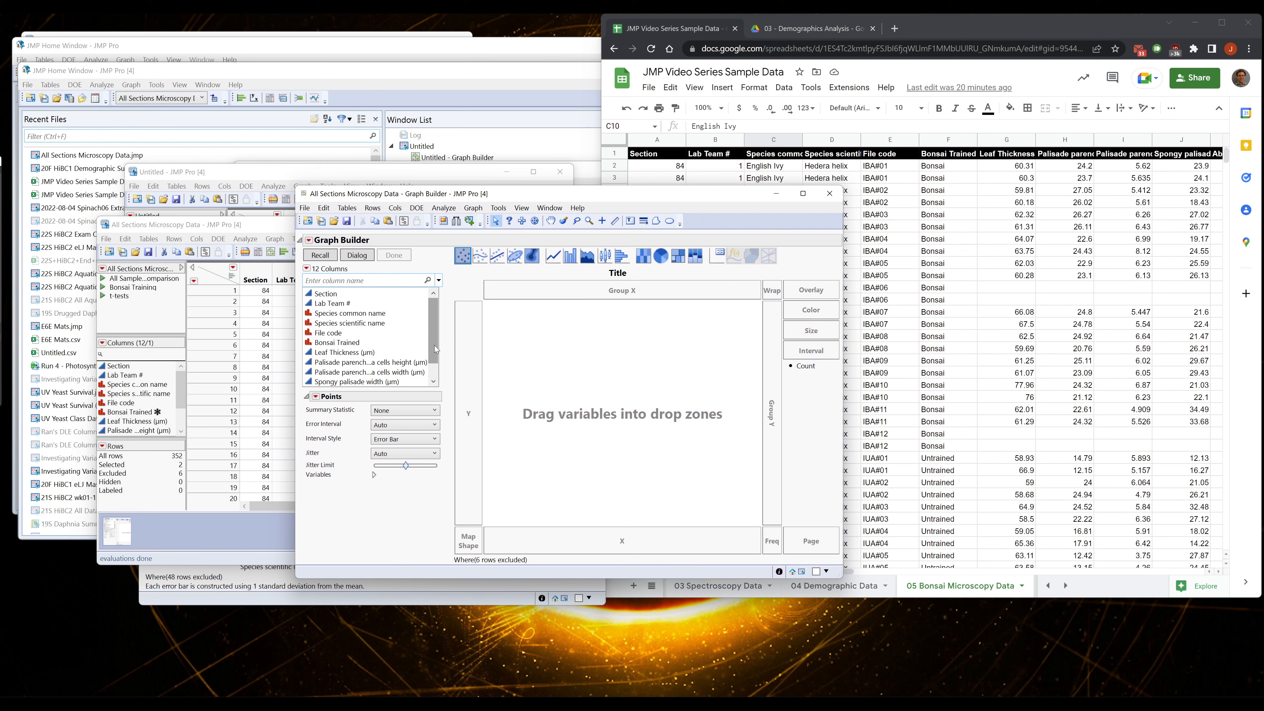
{"action": "mouse_move", "coordinate": [435, 345]}
{"action": "left_mouse_down"}
{"action": "mouse_move", "coordinate": [429, 370]}
{"action": "mouse_move", "coordinate": [436, 306]}
{"action": "mouse_move", "coordinate": [436, 375]}
{"action": "mouse_move", "coordinate": [438, 310]}
{"action": "mouse_move", "coordinate": [437, 351]}
{"action": "left_mouse_up"}
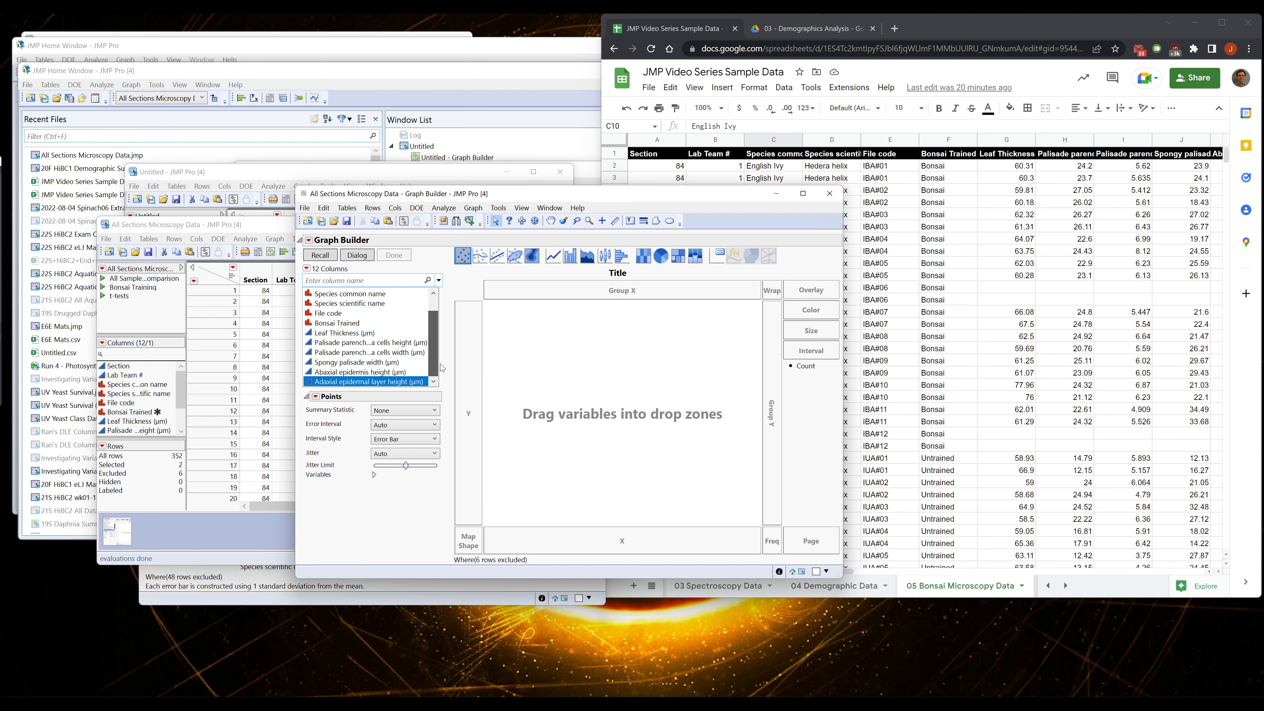
{"action": "left_click_drag", "start_coordinate": [513, 195], "coordinate": [773, 208]}
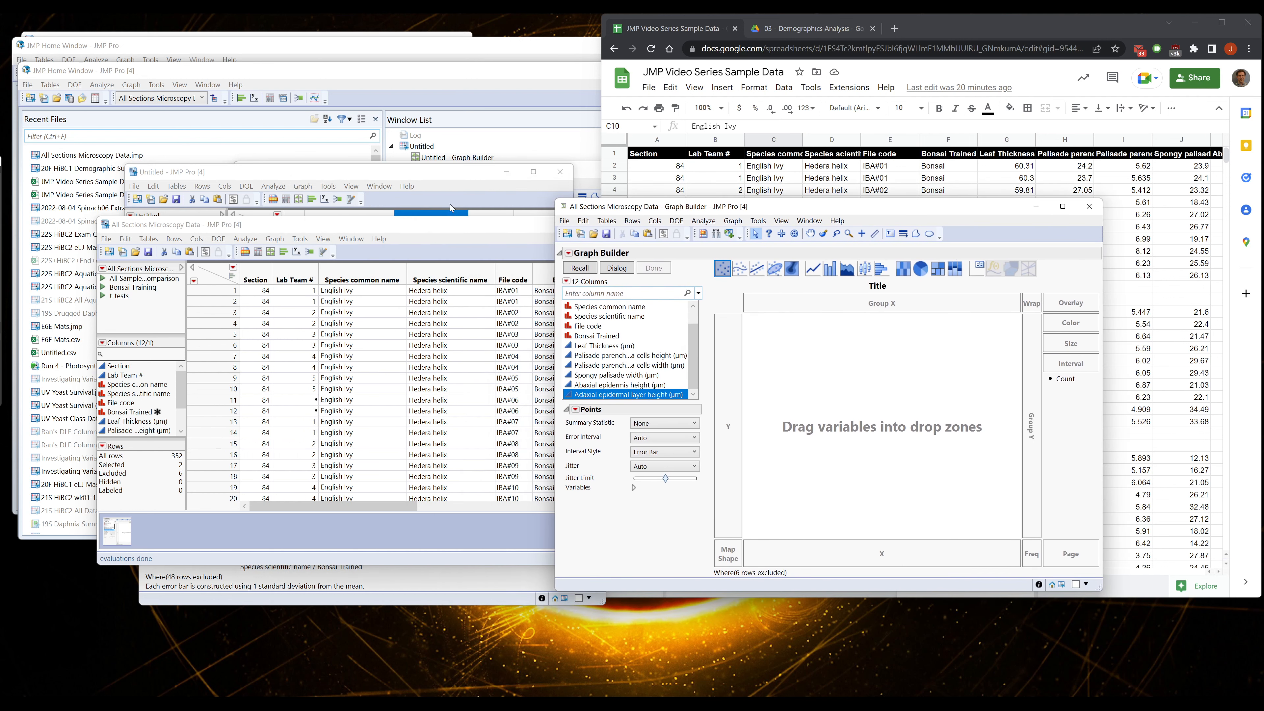
Compare the File code entries of the first two rows and look across their measurement columns in the data table
{"action": "left_click", "coordinate": [412, 234]}
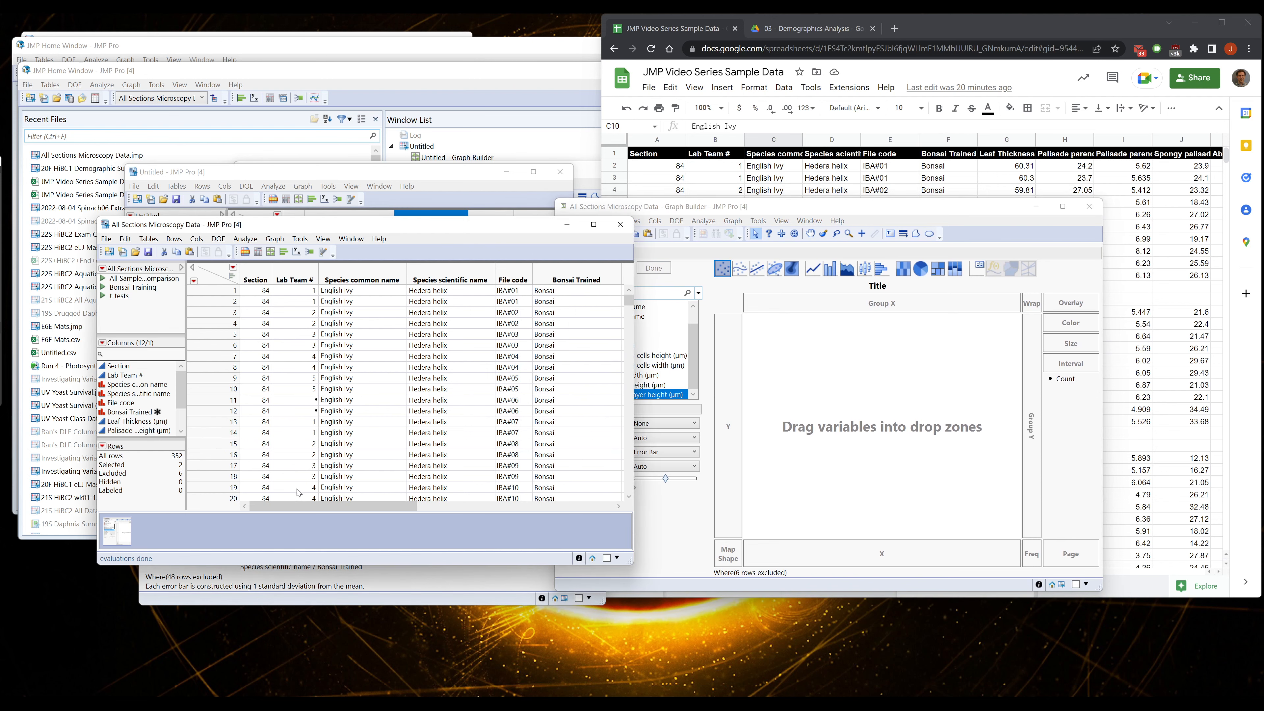
{"action": "mouse_move", "coordinate": [301, 506]}
{"action": "left_mouse_down"}
{"action": "mouse_move", "coordinate": [490, 518]}
{"action": "mouse_move", "coordinate": [296, 520]}
{"action": "left_mouse_up"}
{"action": "left_click", "coordinate": [520, 292]}
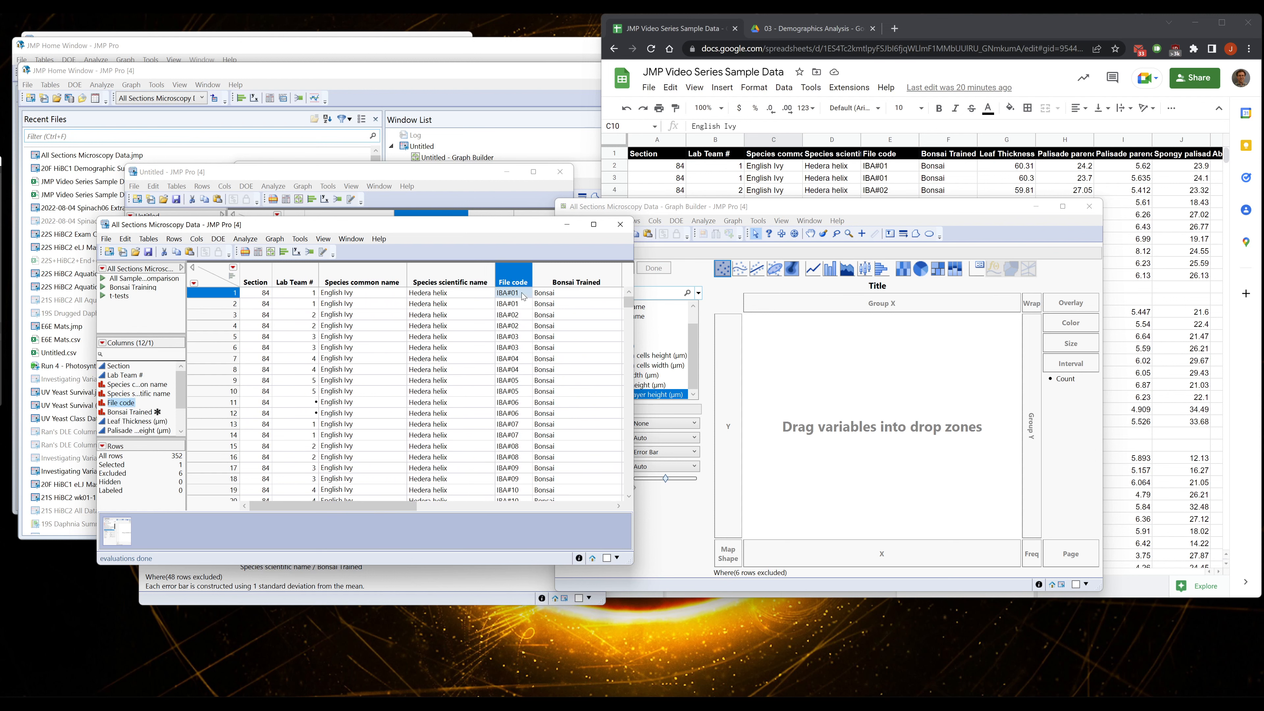
{"action": "left_click_drag", "start_coordinate": [398, 506], "coordinate": [595, 506]}
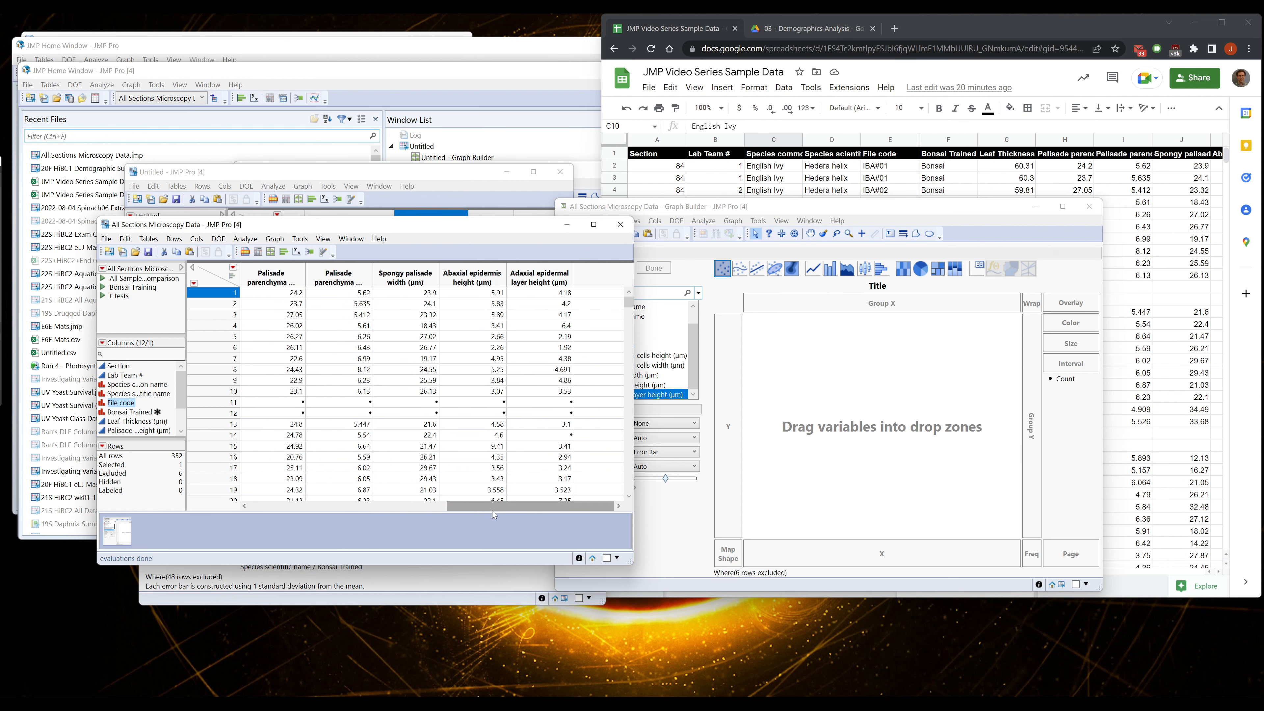
{"action": "left_click_drag", "start_coordinate": [495, 506], "coordinate": [212, 507]}
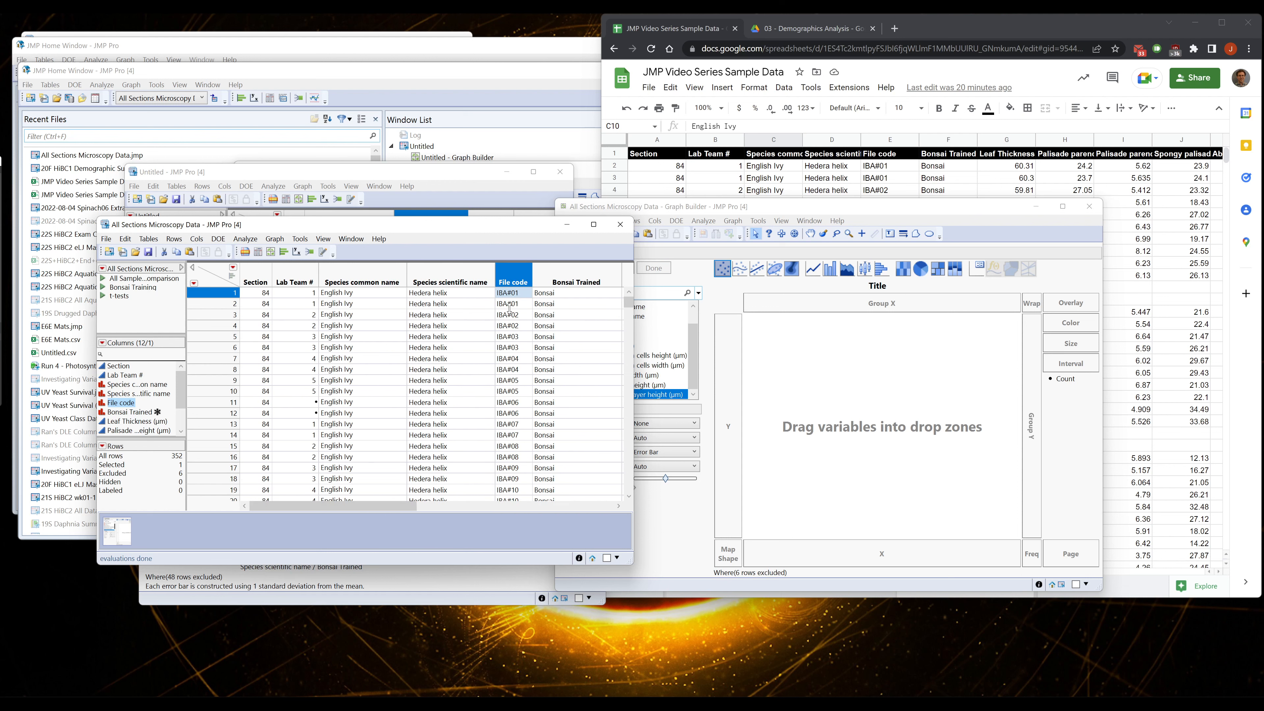
{"action": "left_click", "coordinate": [513, 293]}
{"action": "left_click", "coordinate": [513, 303]}
{"action": "left_click_drag", "start_coordinate": [521, 292], "coordinate": [520, 301]}
{"action": "left_click", "coordinate": [519, 294]}
{"action": "left_click", "coordinate": [518, 305]}
{"action": "left_click", "coordinate": [519, 292]}
{"action": "left_click", "coordinate": [519, 305]}
{"action": "left_click", "coordinate": [518, 293]}
Return to the Graph Builder window and assign Leaf Thickness (µm) to the Y axis
{"action": "left_click_drag", "start_coordinate": [696, 211], "coordinate": [467, 192]}
{"action": "scroll", "coordinate": [372, 338], "scroll_direction": "up", "scroll_amount": 1}
{"action": "scroll", "coordinate": [371, 338], "scroll_direction": "down", "scroll_amount": 1}
{"action": "left_click_drag", "start_coordinate": [370, 328], "coordinate": [376, 338]}
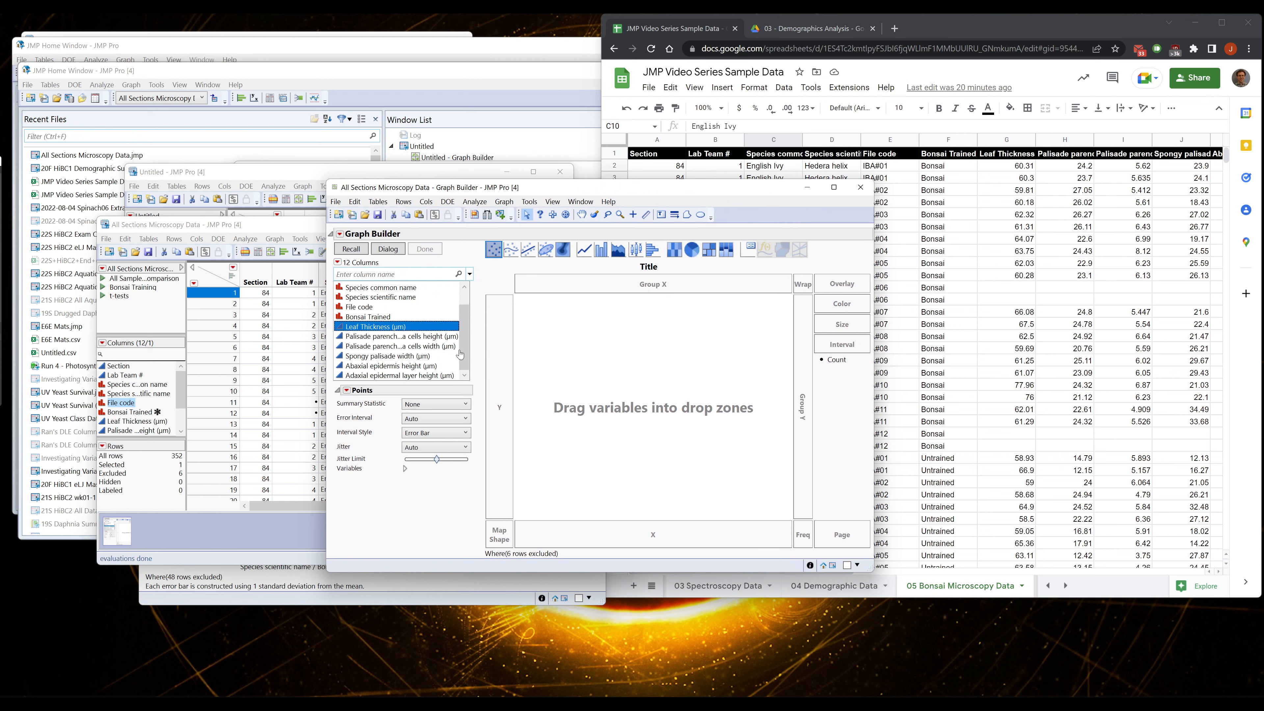
{"action": "left_click_drag", "start_coordinate": [368, 327], "coordinate": [426, 334]}
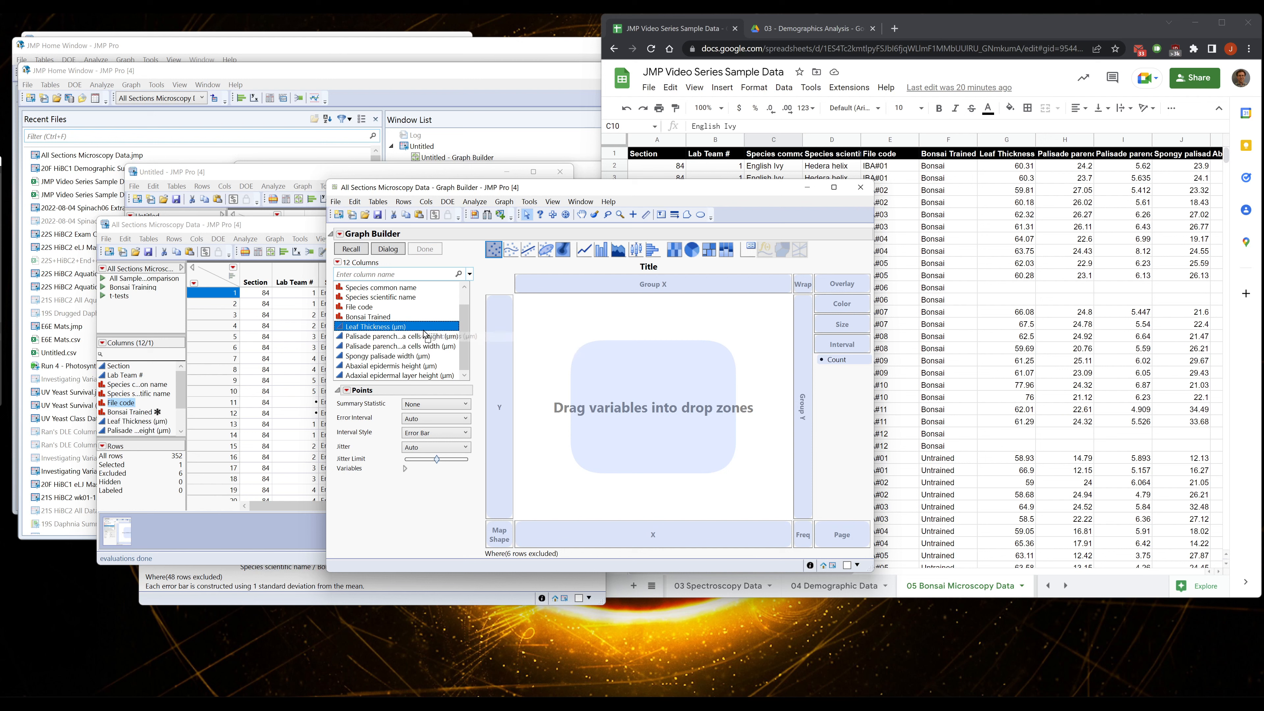
{"action": "left_click_drag", "start_coordinate": [425, 335], "coordinate": [504, 351]}
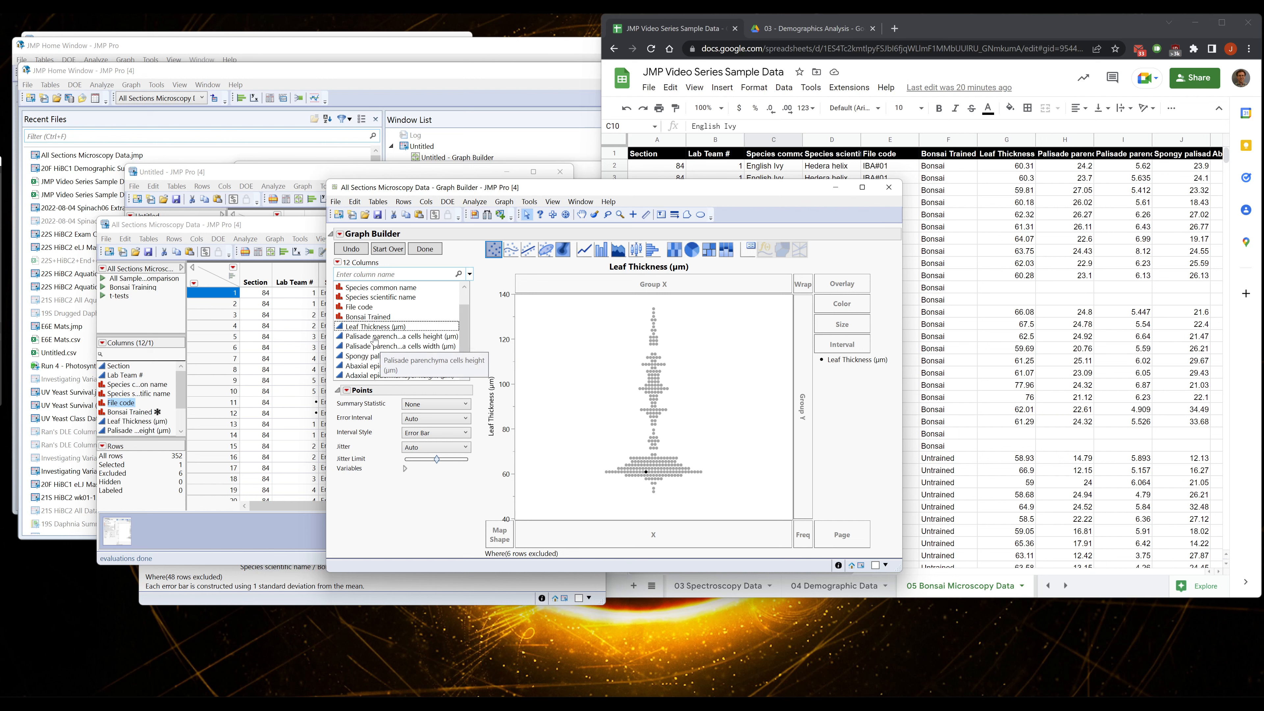
Stack palisade parenchyma cells height and width, spongy palisade width, abaxial epidermis height and adaxial epidermal layer height below Leaf Thickness on the Y axis
{"action": "left_click_drag", "start_coordinate": [374, 340], "coordinate": [505, 497]}
{"action": "left_click", "coordinate": [384, 346]}
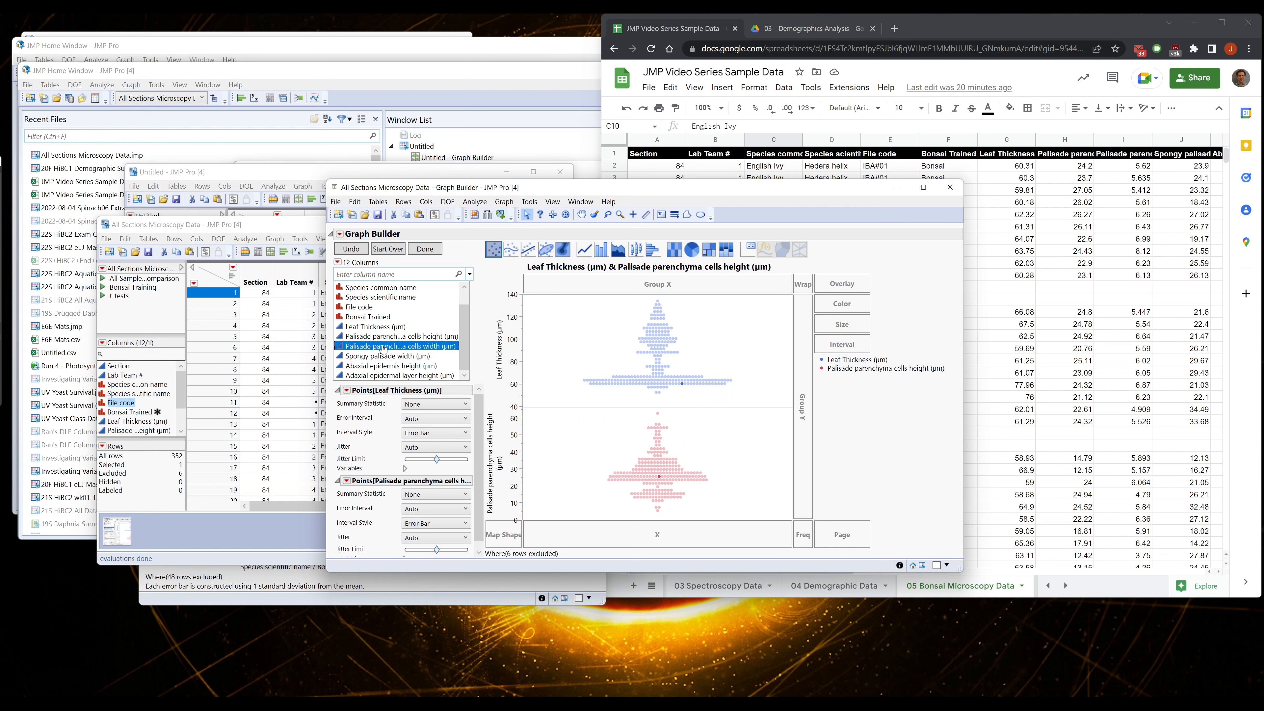
{"action": "left_click_drag", "start_coordinate": [383, 349], "coordinate": [502, 500]}
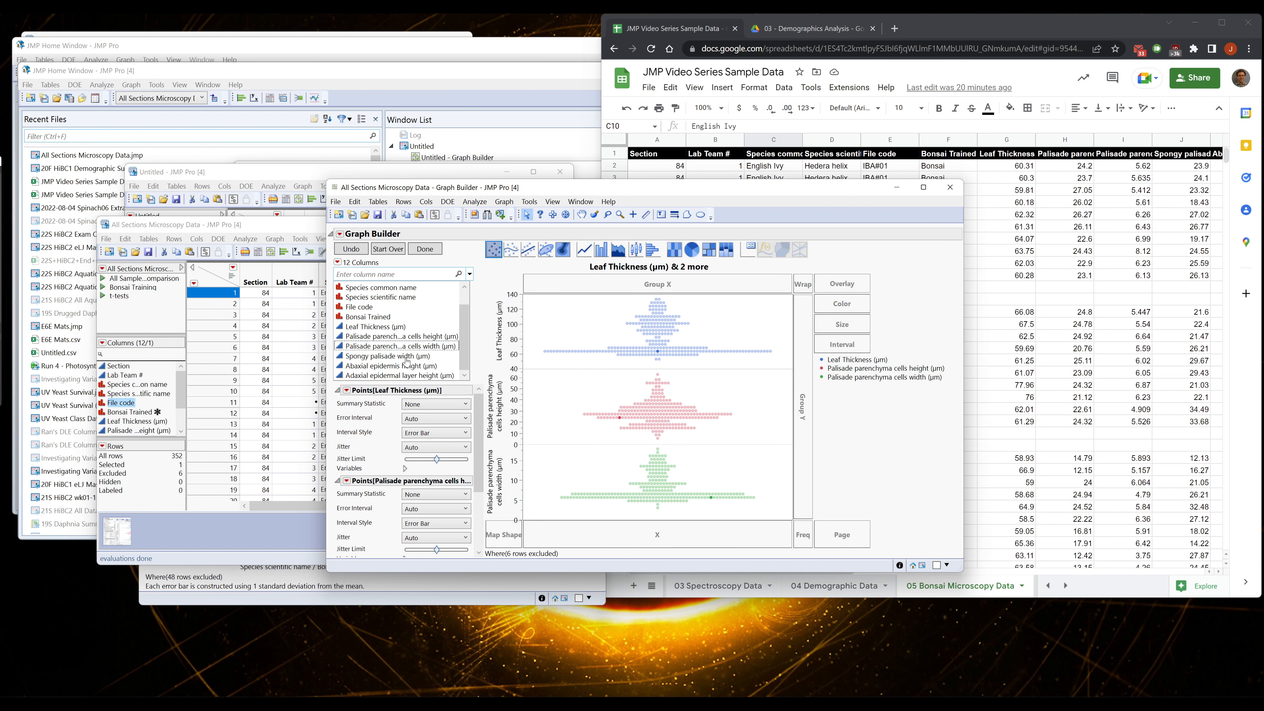
{"action": "left_click_drag", "start_coordinate": [406, 356], "coordinate": [502, 498]}
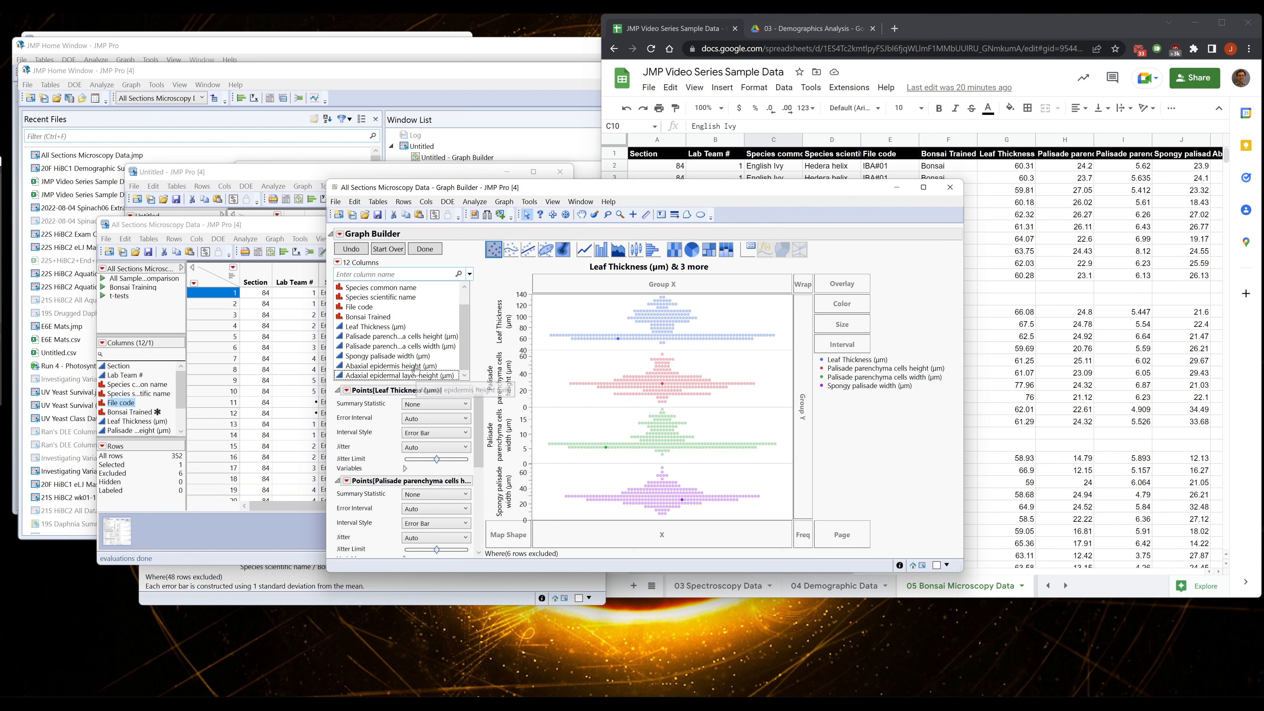
{"action": "left_click_drag", "start_coordinate": [399, 367], "coordinate": [523, 521]}
{"action": "left_click_drag", "start_coordinate": [398, 376], "coordinate": [535, 521]}
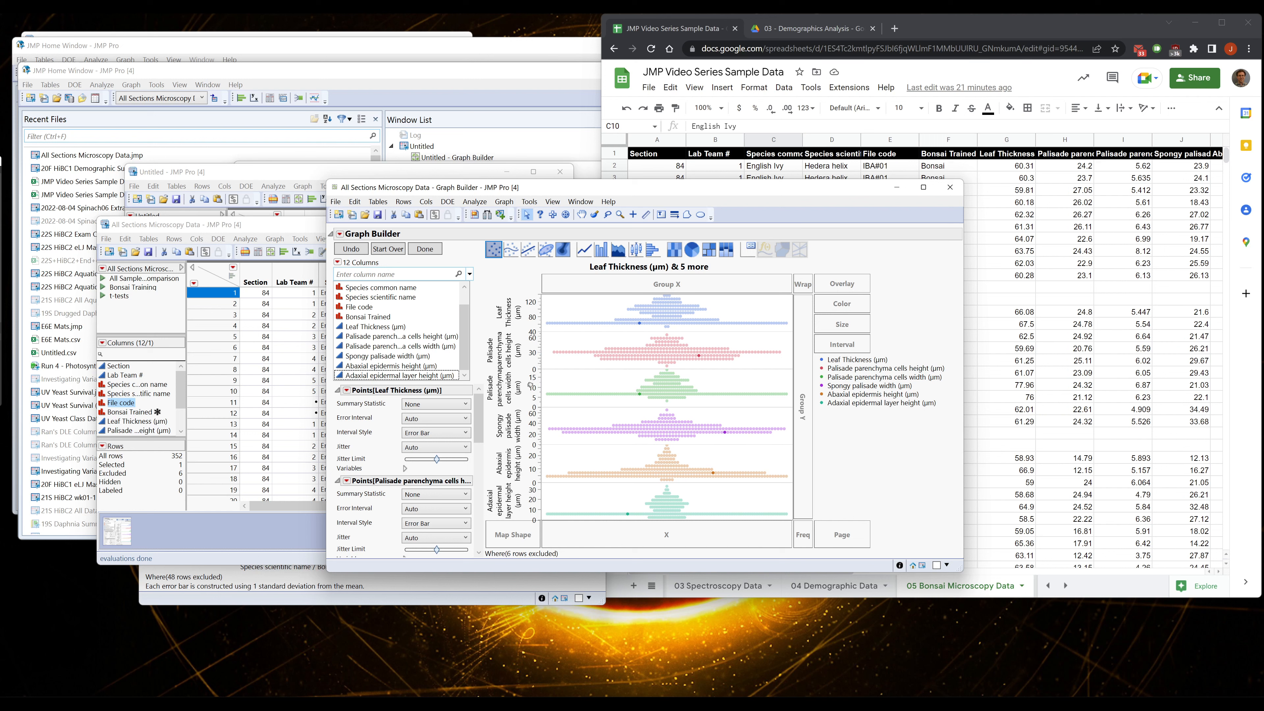
{"action": "left_click", "coordinate": [579, 313]}
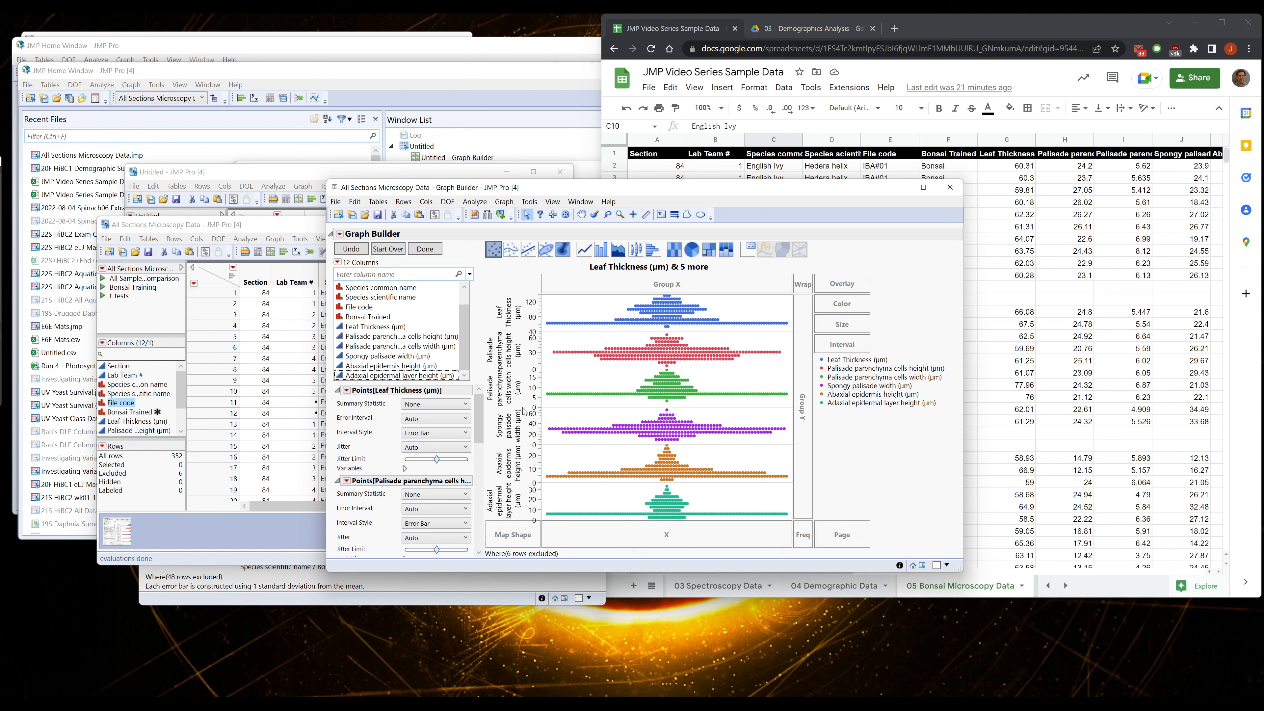
Remove the Value Order property from the Bonsai Trained column and apply the change
{"action": "right_click", "coordinate": [159, 413]}
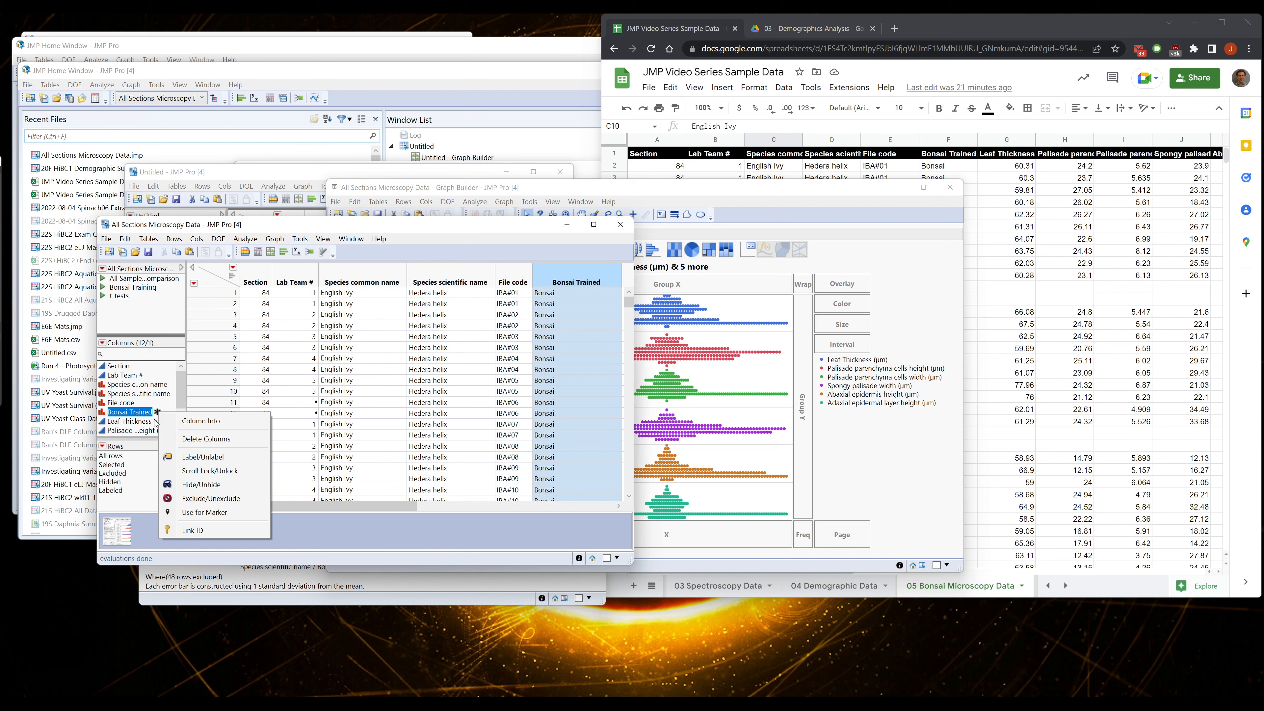
{"action": "left_click", "coordinate": [203, 421]}
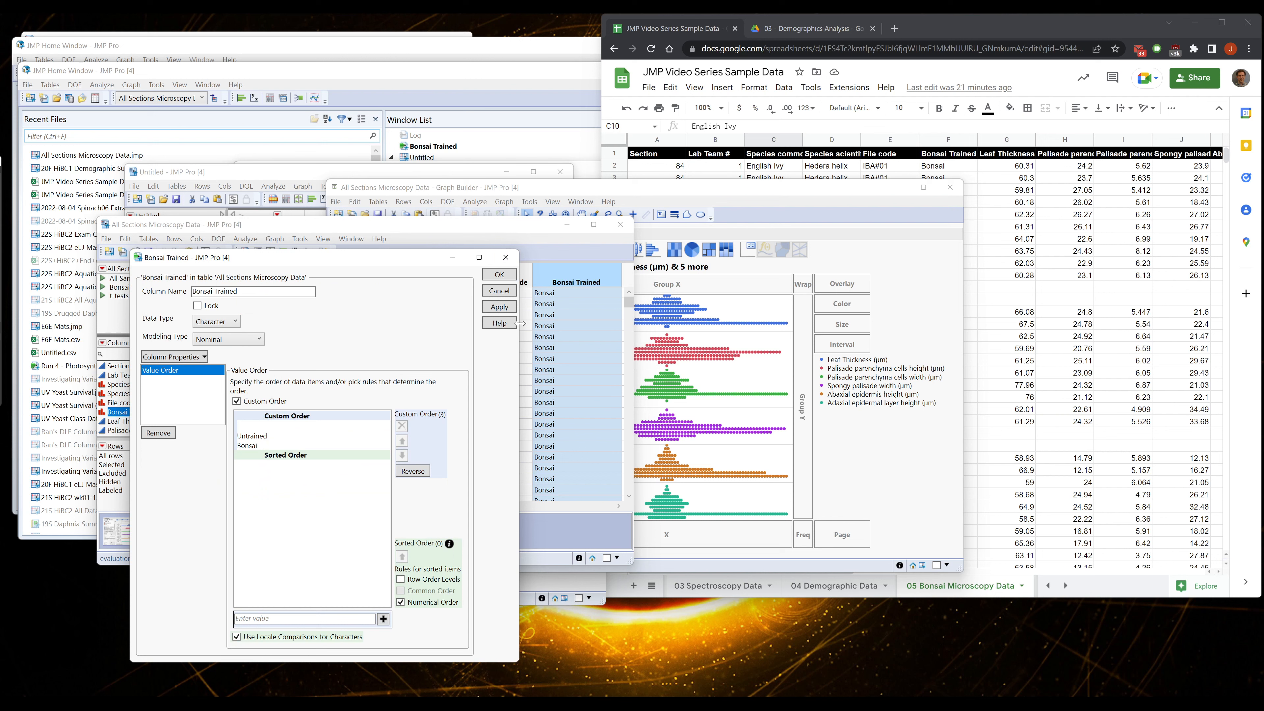
{"action": "left_click", "coordinate": [158, 431]}
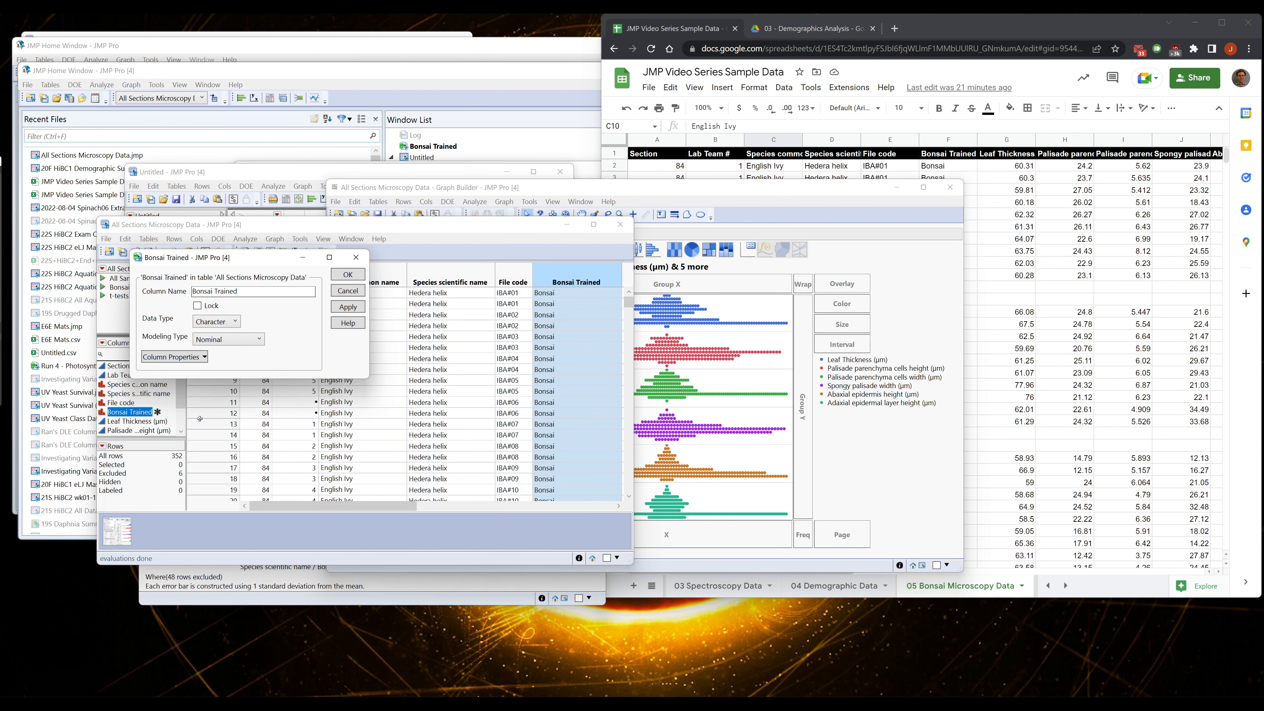
{"action": "left_click", "coordinate": [354, 274]}
Try showing the six measurements as bars in Graph Builder, and switch them back to points
{"action": "left_click_drag", "start_coordinate": [697, 192], "coordinate": [761, 195]}
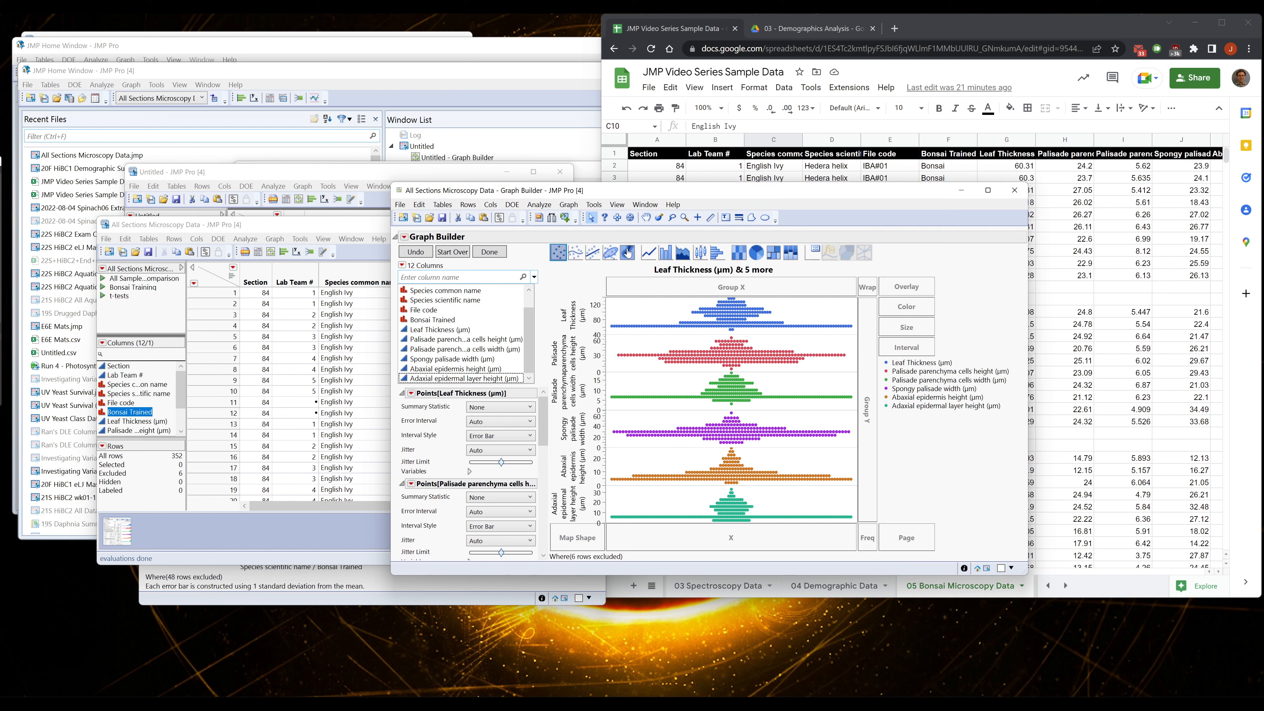
{"action": "left_click", "coordinate": [667, 253]}
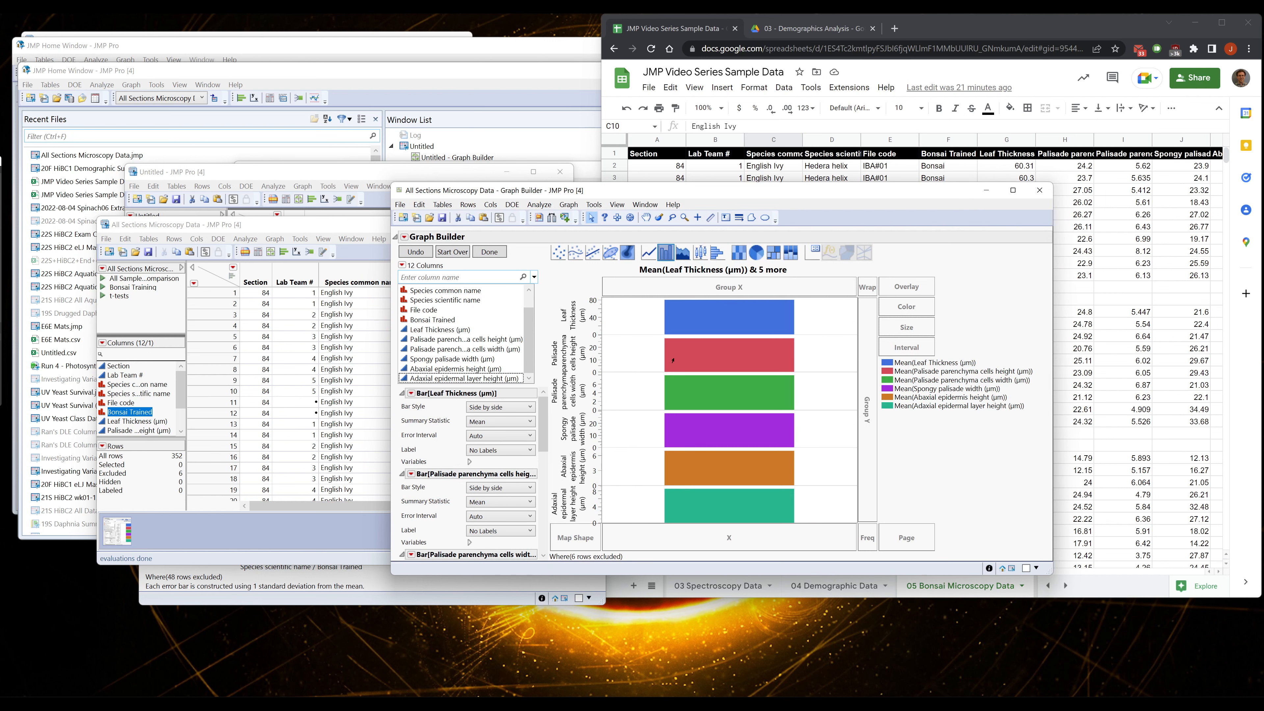
{"action": "left_click", "coordinate": [559, 253]}
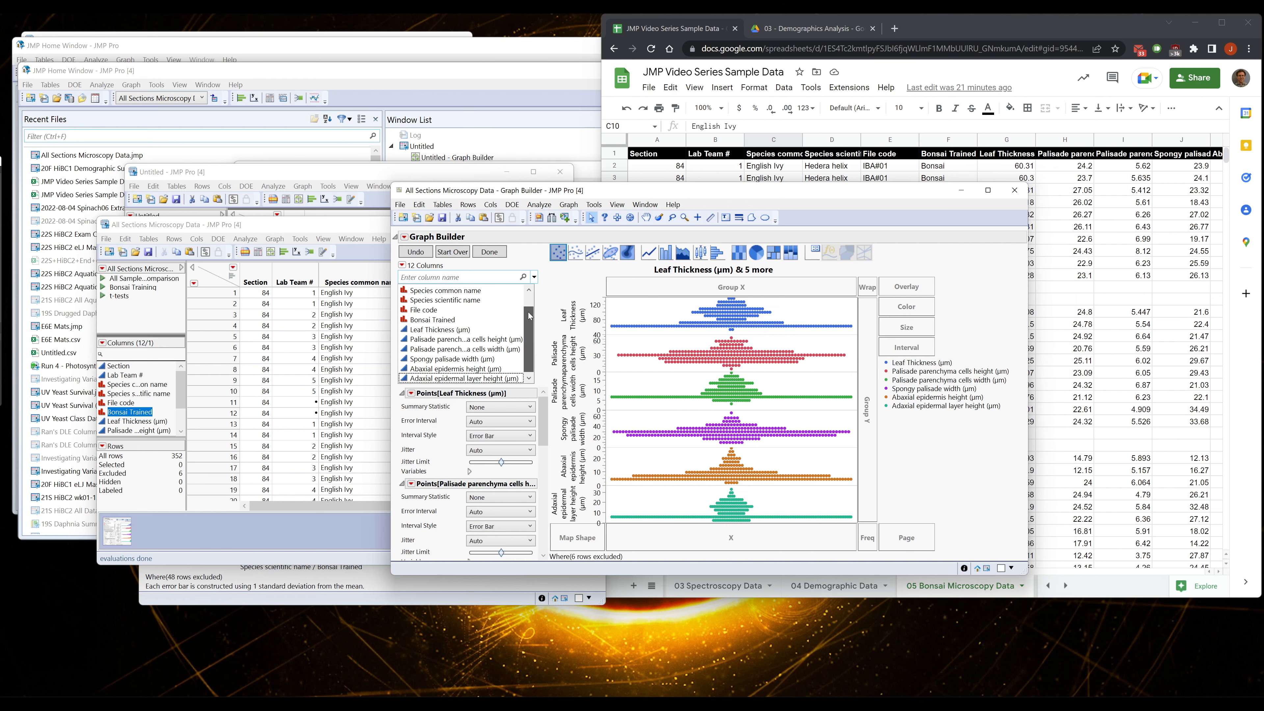
Assign Species common name to the X axis of the graph
{"action": "scroll", "coordinate": [525, 351], "scroll_direction": "up", "scroll_amount": 2}
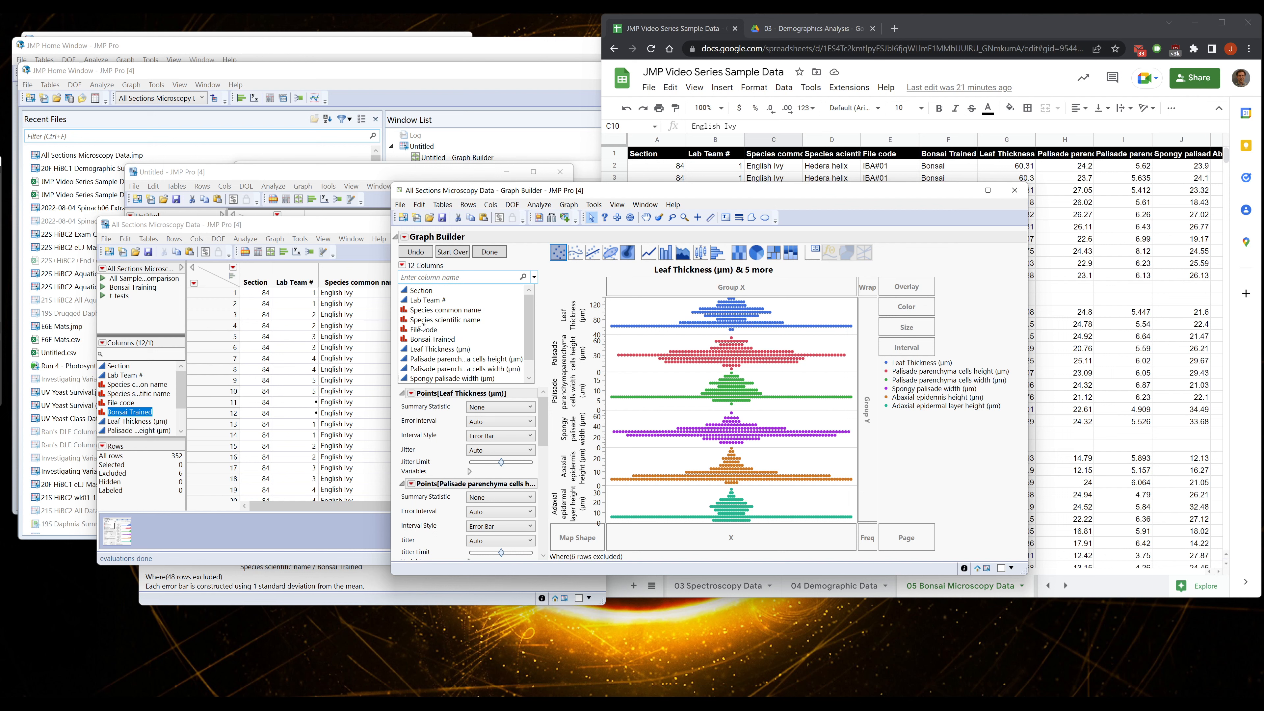
{"action": "left_click_drag", "start_coordinate": [425, 323], "coordinate": [730, 544]}
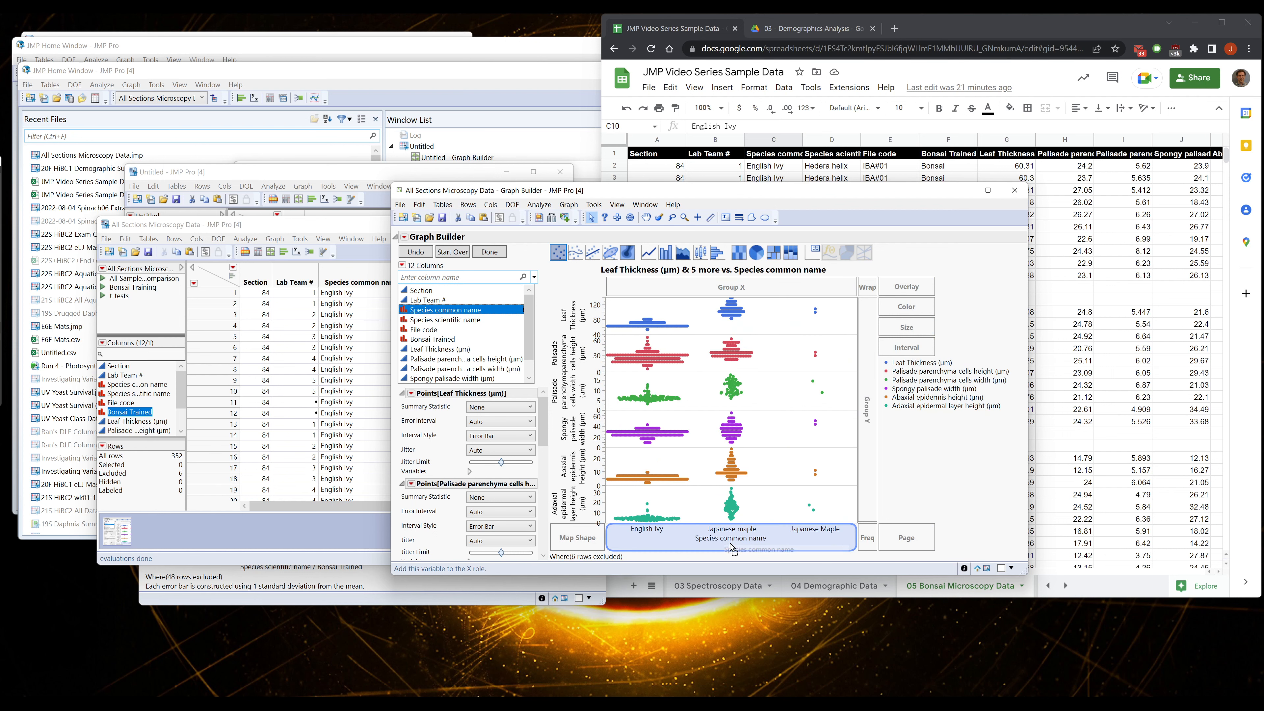
{"action": "left_click_drag", "start_coordinate": [730, 544], "coordinate": [747, 535]}
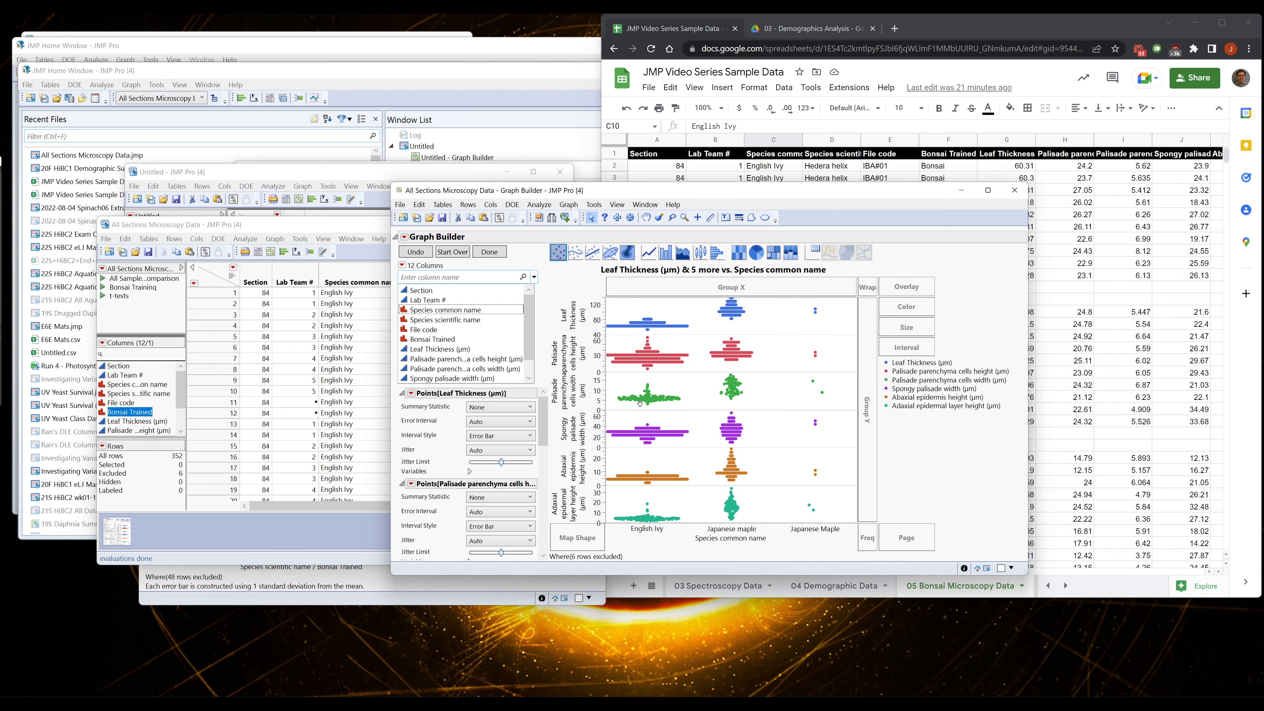
Place Species scientific name on the X axis of the graph instead of Species common name
{"action": "left_click_drag", "start_coordinate": [737, 531], "coordinate": [498, 309]}
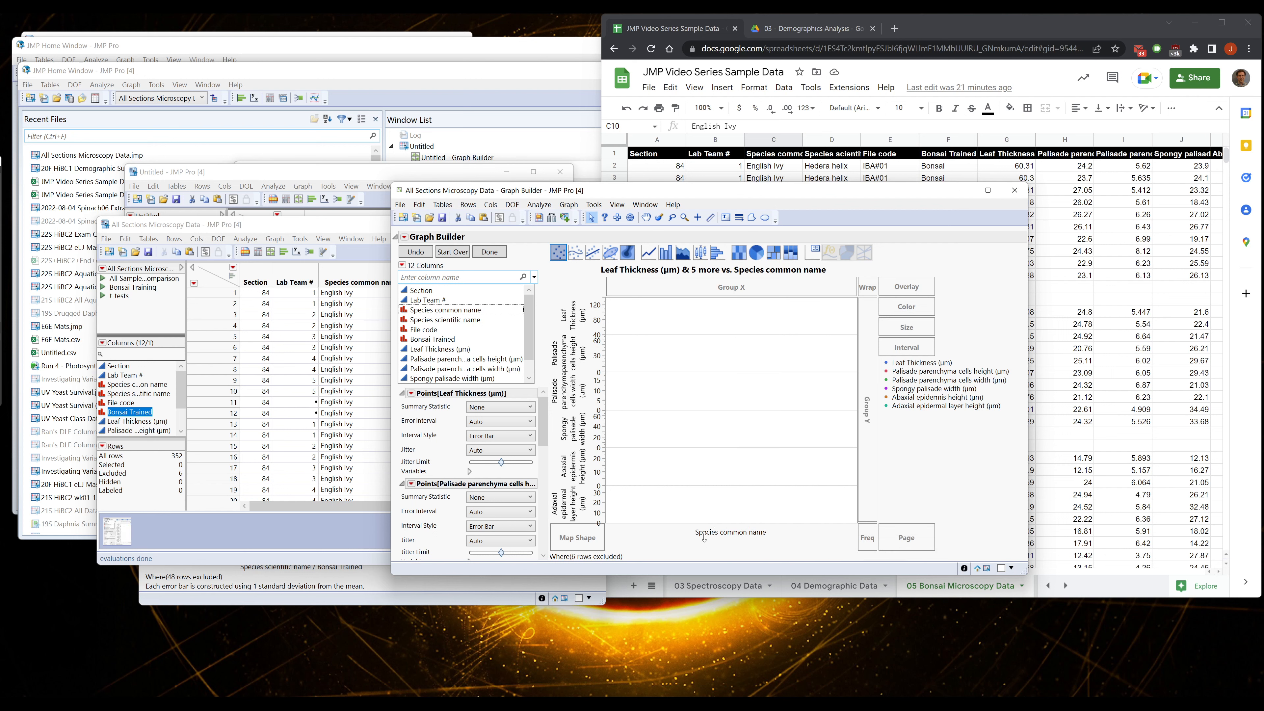
{"action": "left_click_drag", "start_coordinate": [428, 320], "coordinate": [742, 538]}
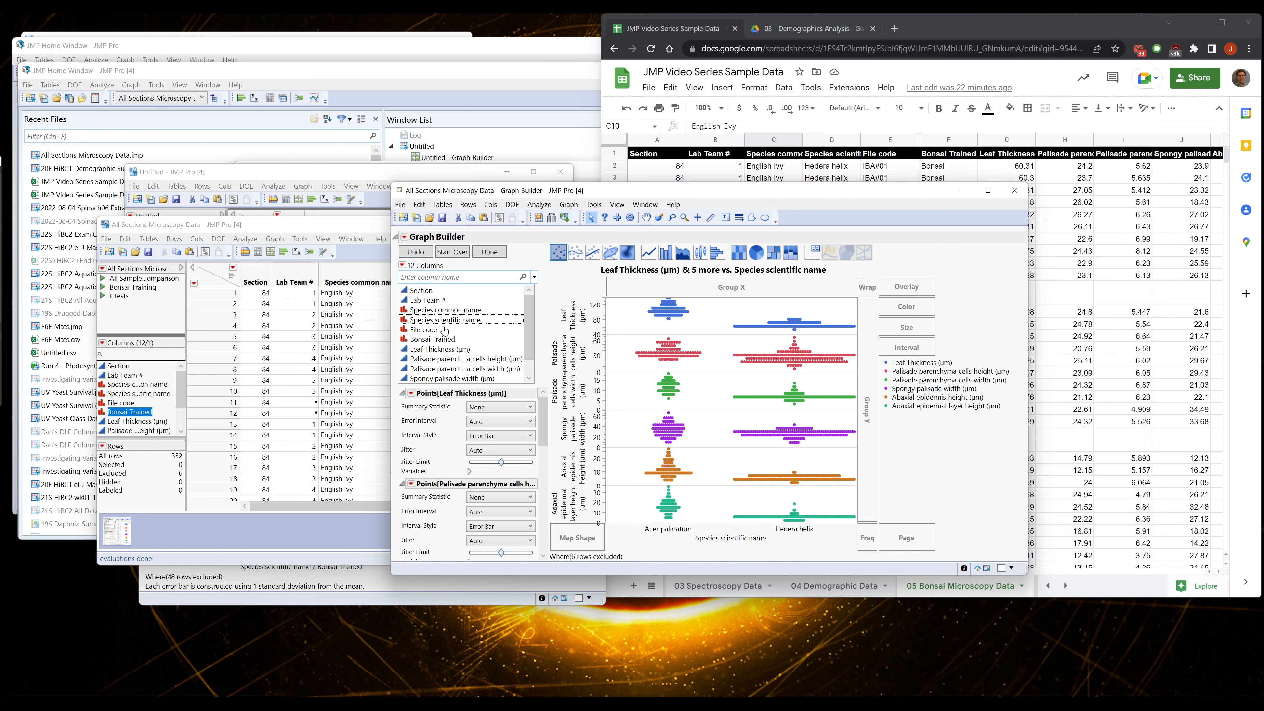
Recode the Species common name column in place, changing Japanese maple to Japanese Maple
{"action": "left_click", "coordinate": [345, 232]}
{"action": "right_click", "coordinate": [365, 273]}
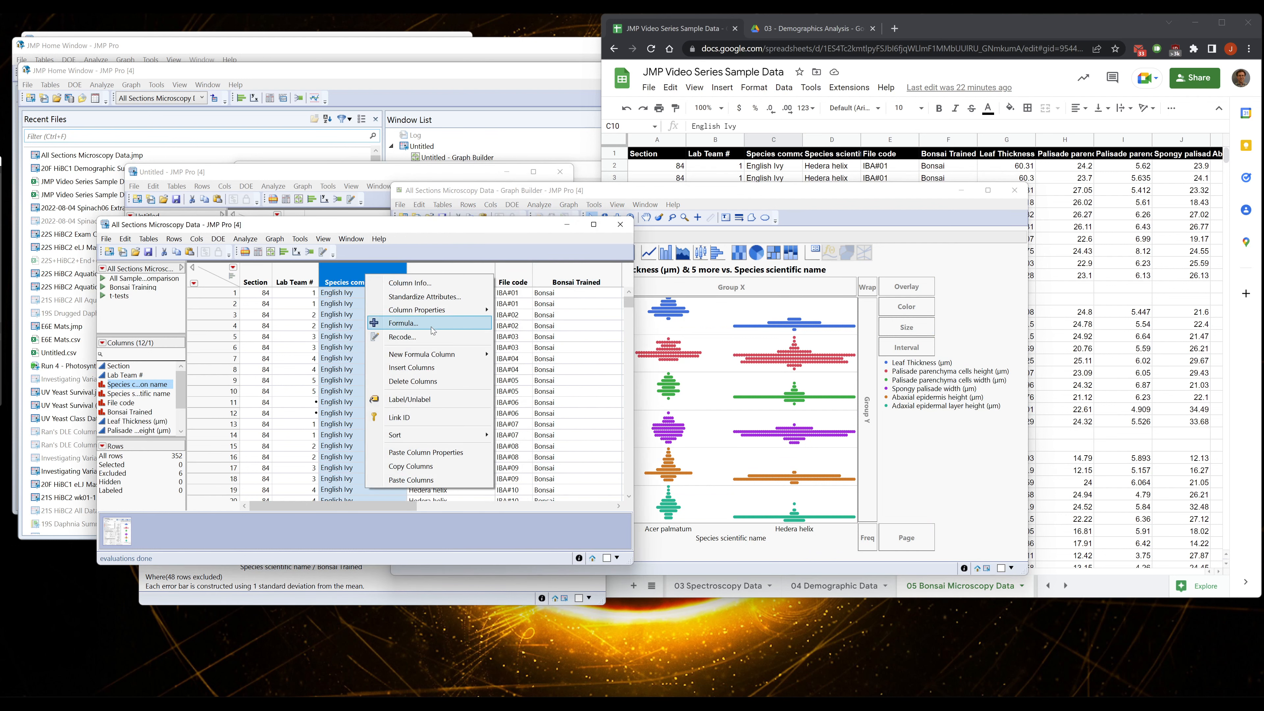
{"action": "left_click", "coordinate": [418, 343]}
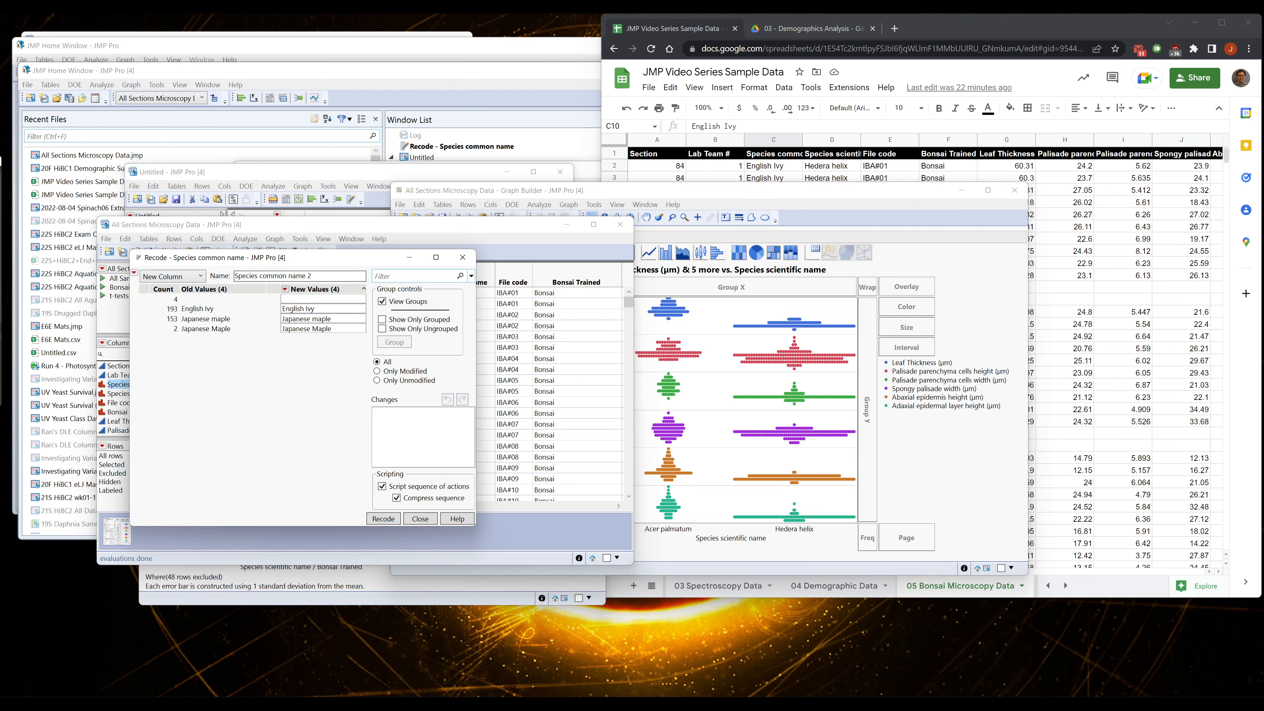
{"action": "left_click", "coordinate": [319, 319]}
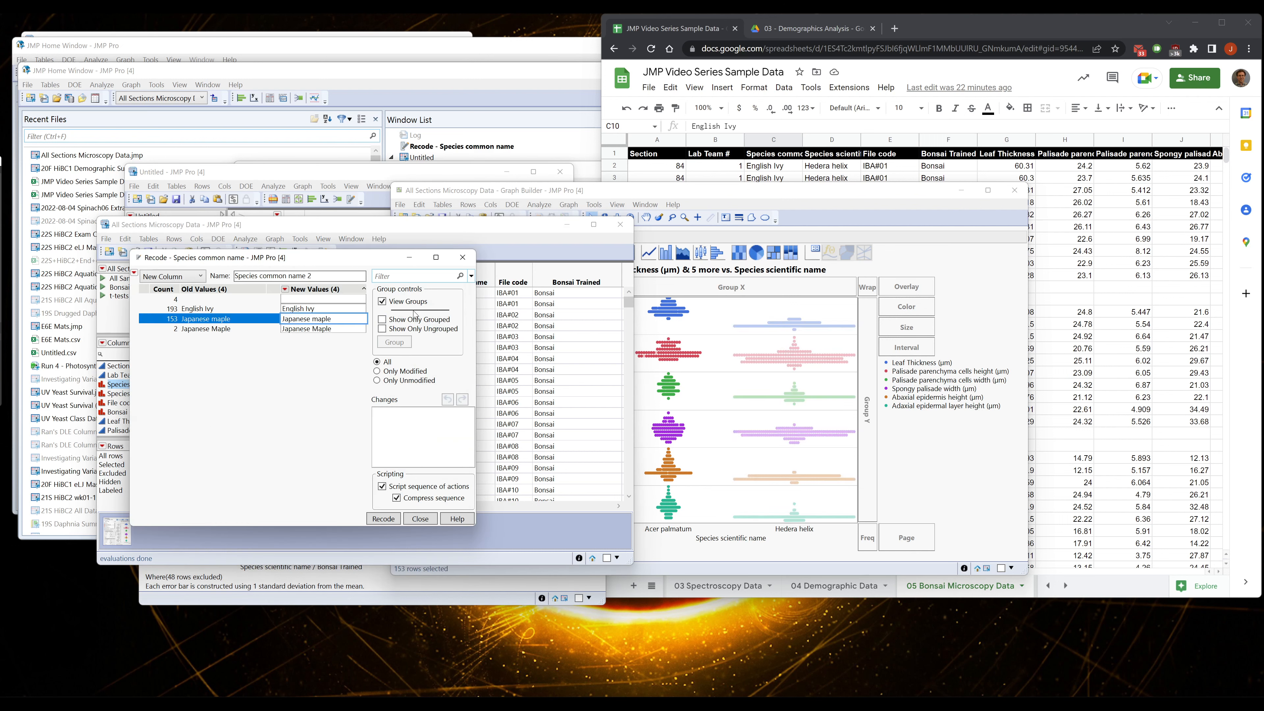
{"action": "key", "text": "BackSpace"}
{"action": "type", "text": "M"}
{"action": "left_click", "coordinate": [172, 276]}
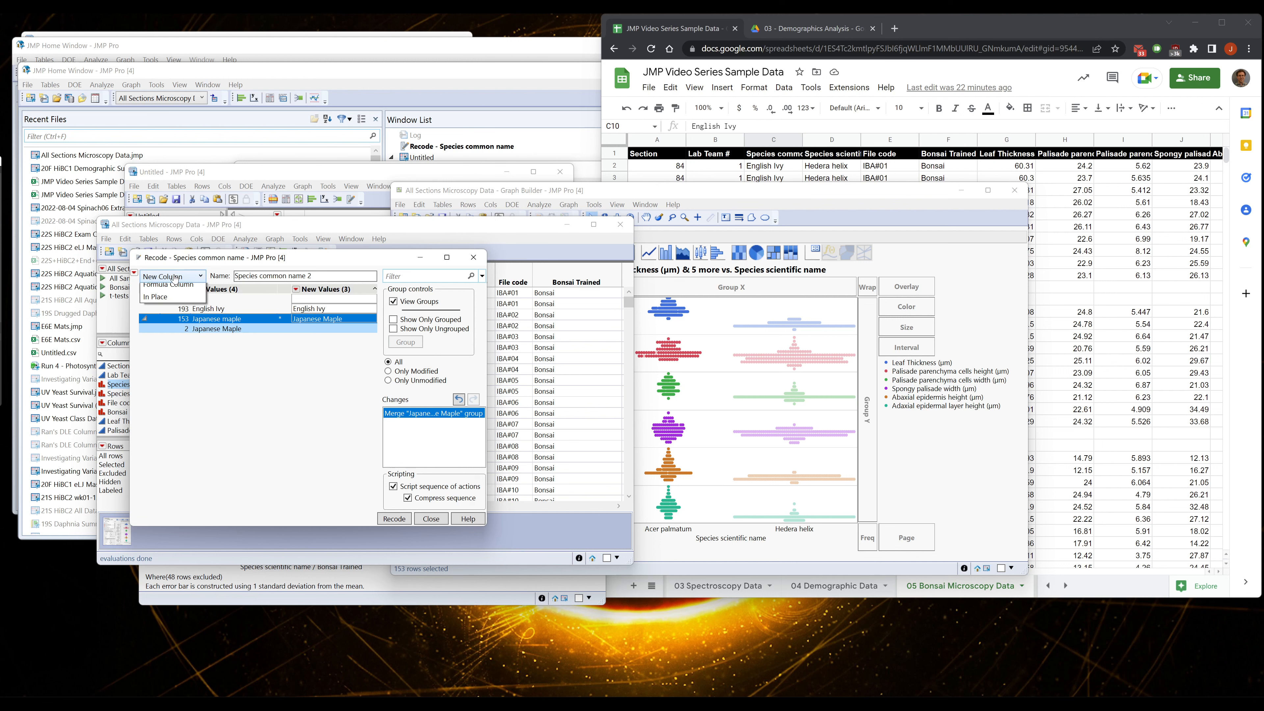
{"action": "left_click", "coordinate": [172, 314]}
{"action": "left_click", "coordinate": [396, 520]}
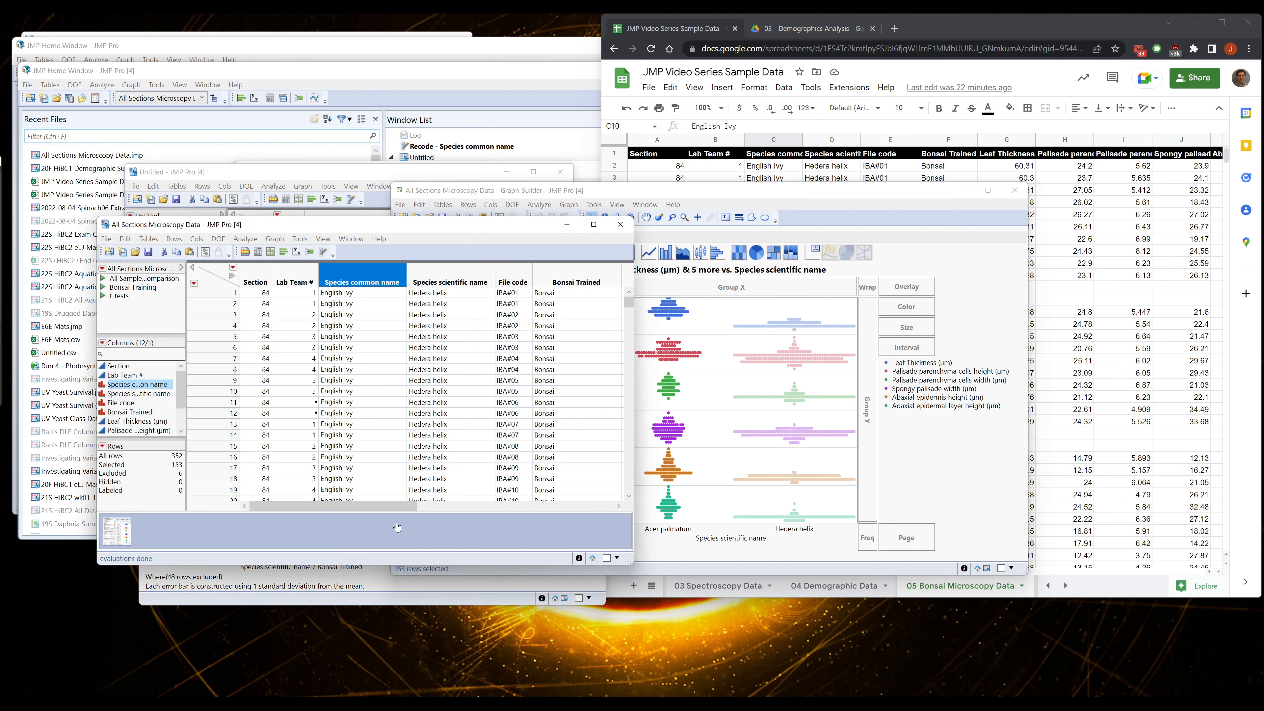
Replace Species scientific name with Species common name on the graph's X axis and nest Bonsai Trained within it
{"action": "left_click", "coordinate": [685, 192]}
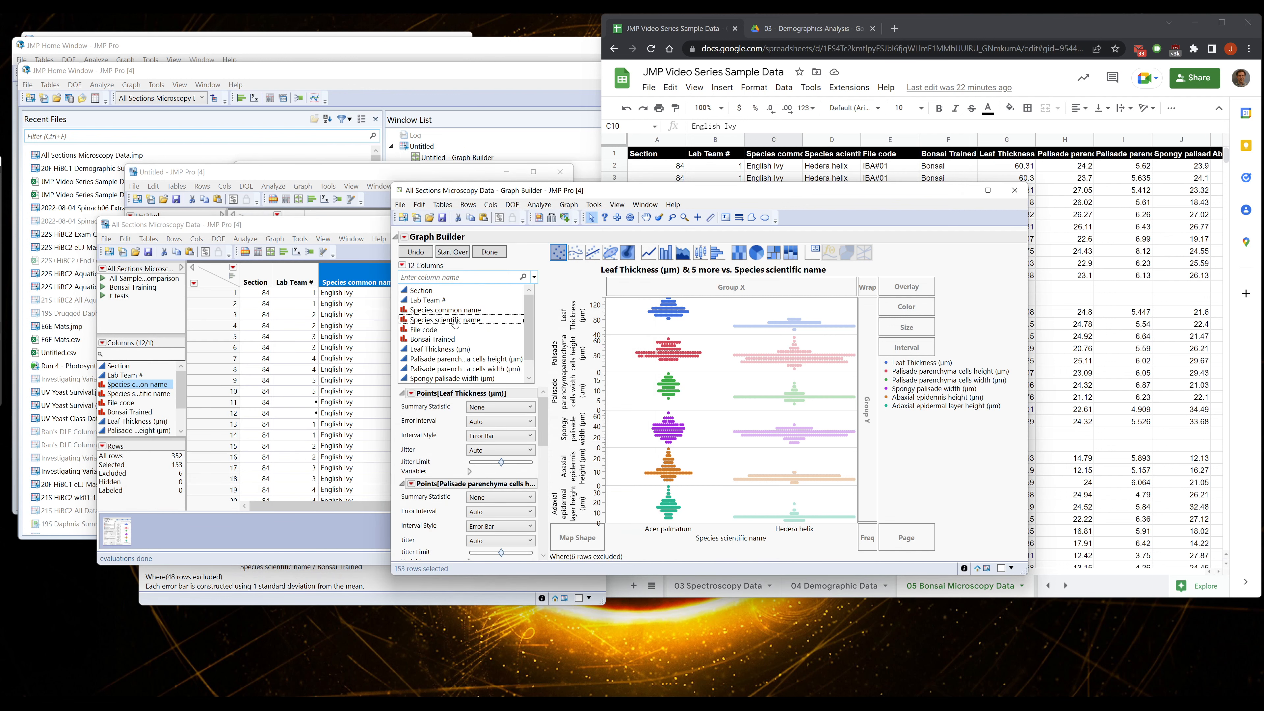
{"action": "left_click", "coordinate": [419, 309]}
{"action": "left_click_drag", "start_coordinate": [419, 313], "coordinate": [743, 536]}
{"action": "left_click", "coordinate": [843, 461]}
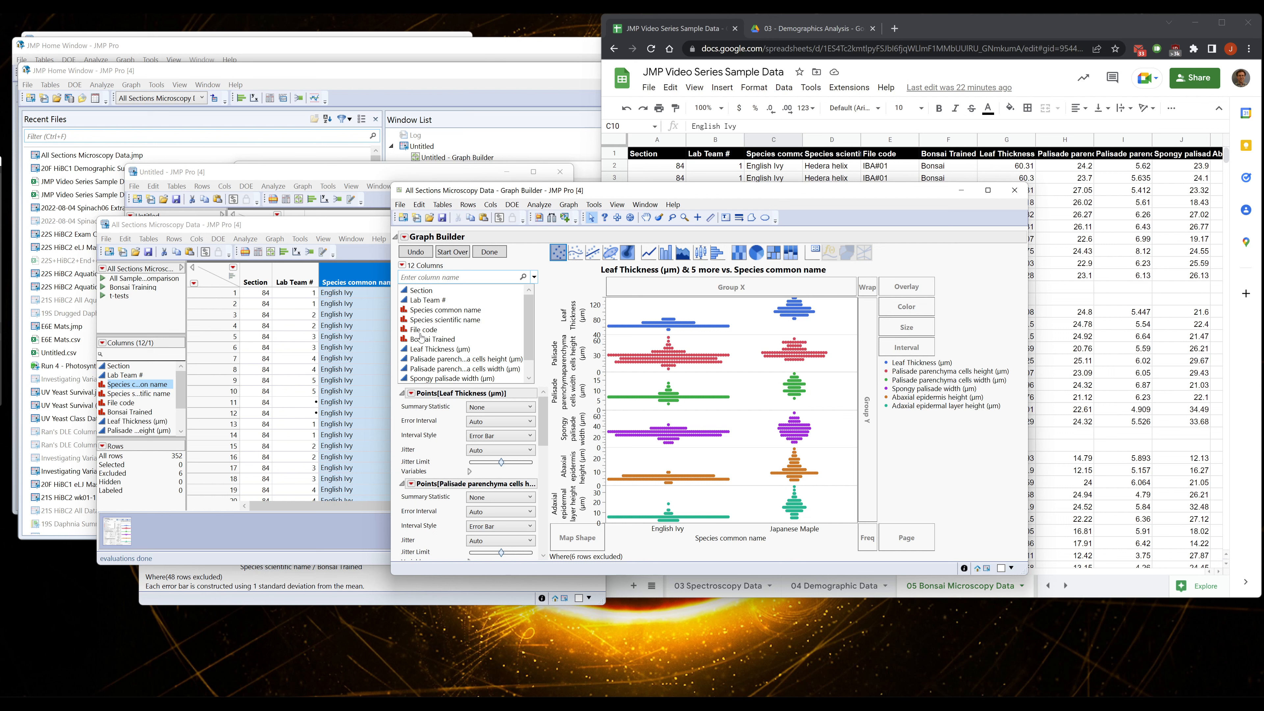
{"action": "left_click_drag", "start_coordinate": [418, 339], "coordinate": [738, 522]}
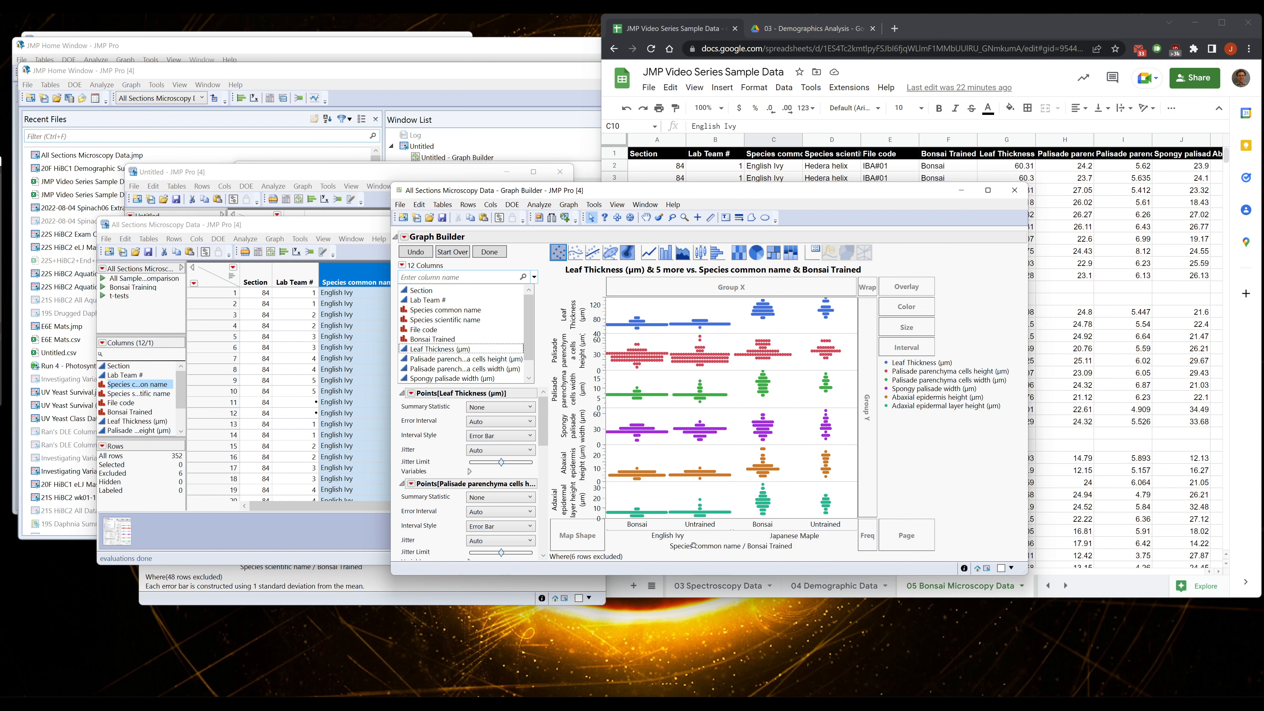
Show the six measurements as bars and set the Leaf Thickness error interval to Standard Deviation
{"action": "left_click", "coordinate": [665, 252]}
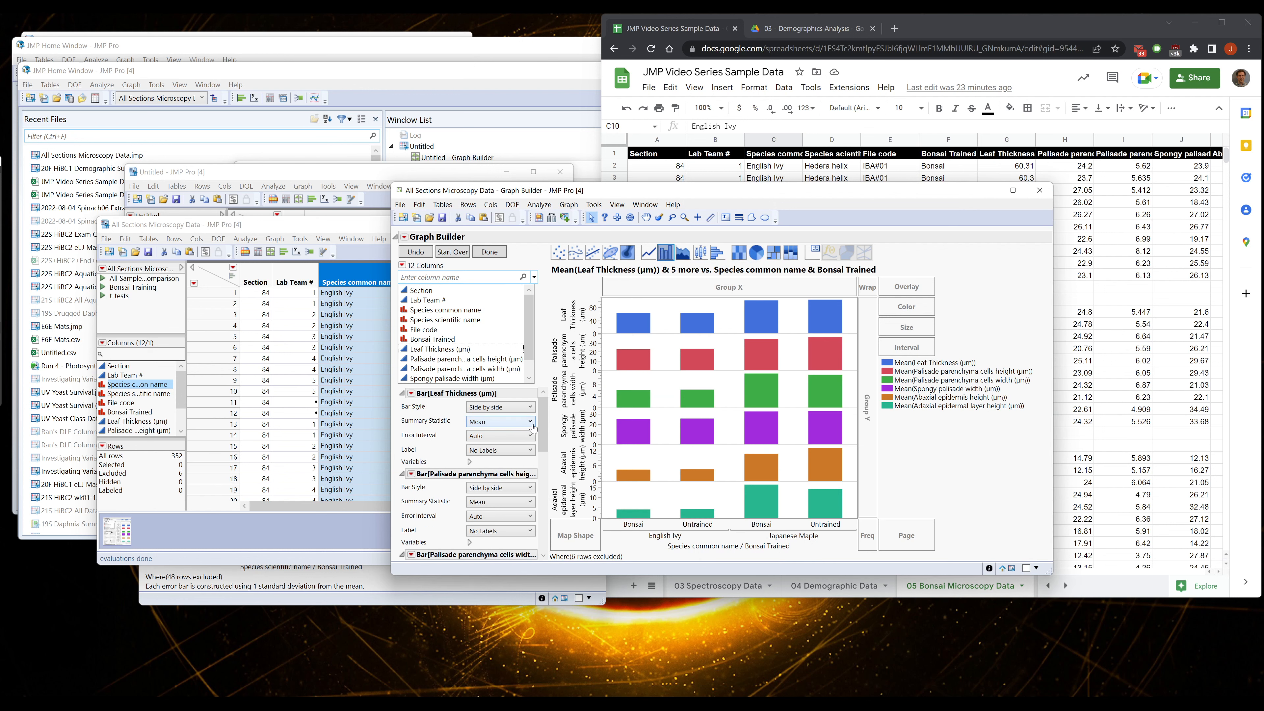
{"action": "right_click", "coordinate": [686, 310]}
{"action": "mouse_move", "coordinate": [736, 318]}
{"action": "mouse_move", "coordinate": [846, 384]}
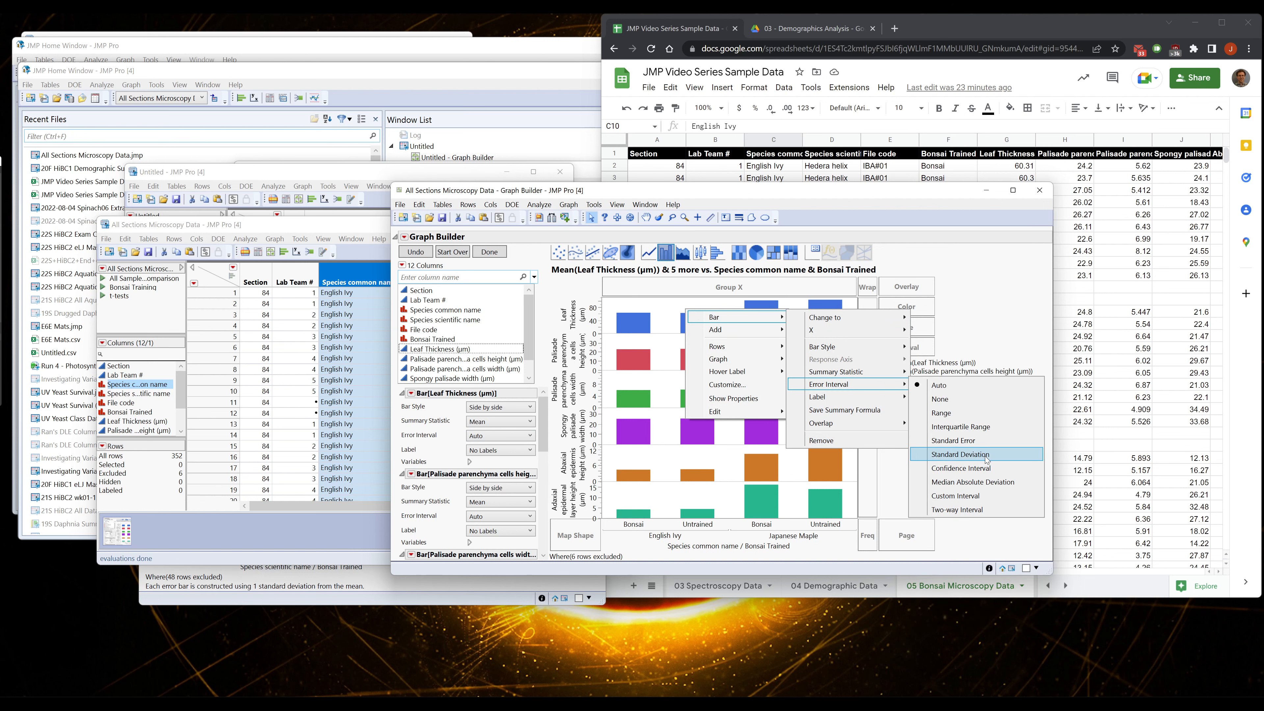
{"action": "left_click", "coordinate": [986, 454]}
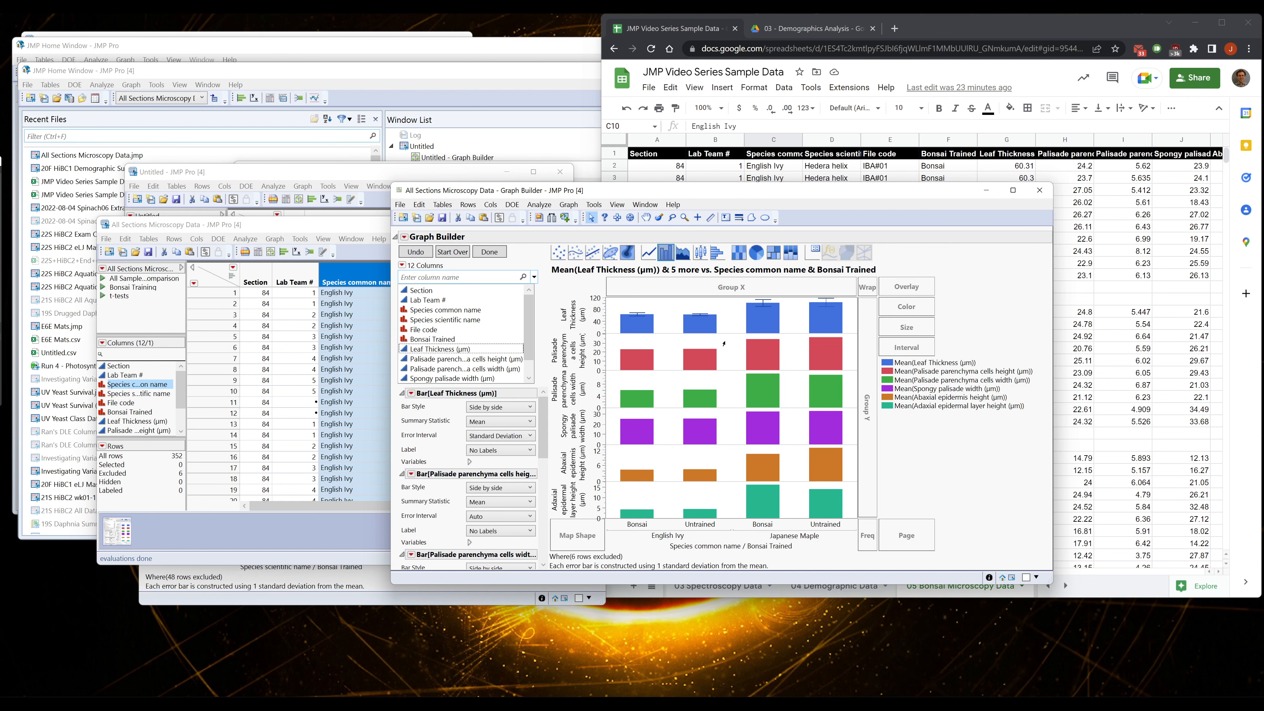
Set the error interval of the Palisade parenchyma cells height bars to Standard Deviation
{"action": "right_click", "coordinate": [735, 317]}
{"action": "mouse_move", "coordinate": [801, 422]}
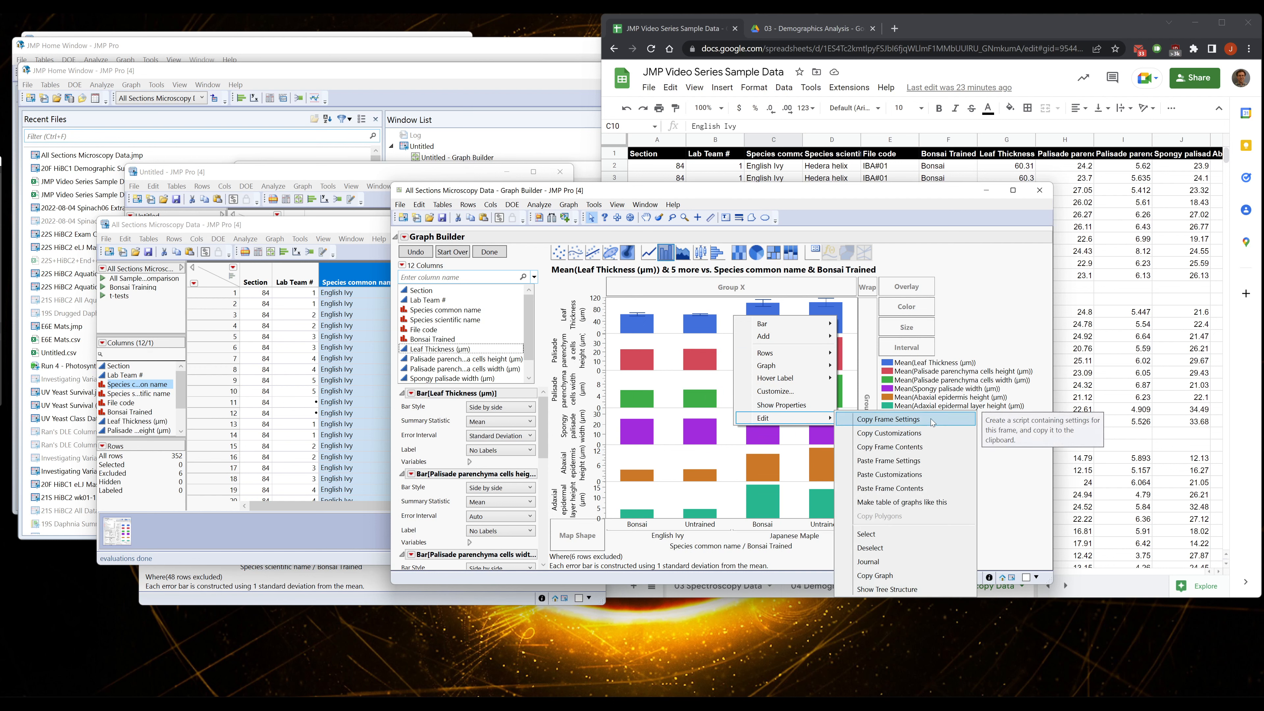
{"action": "left_click", "coordinate": [501, 516]}
{"action": "left_click", "coordinate": [498, 565]}
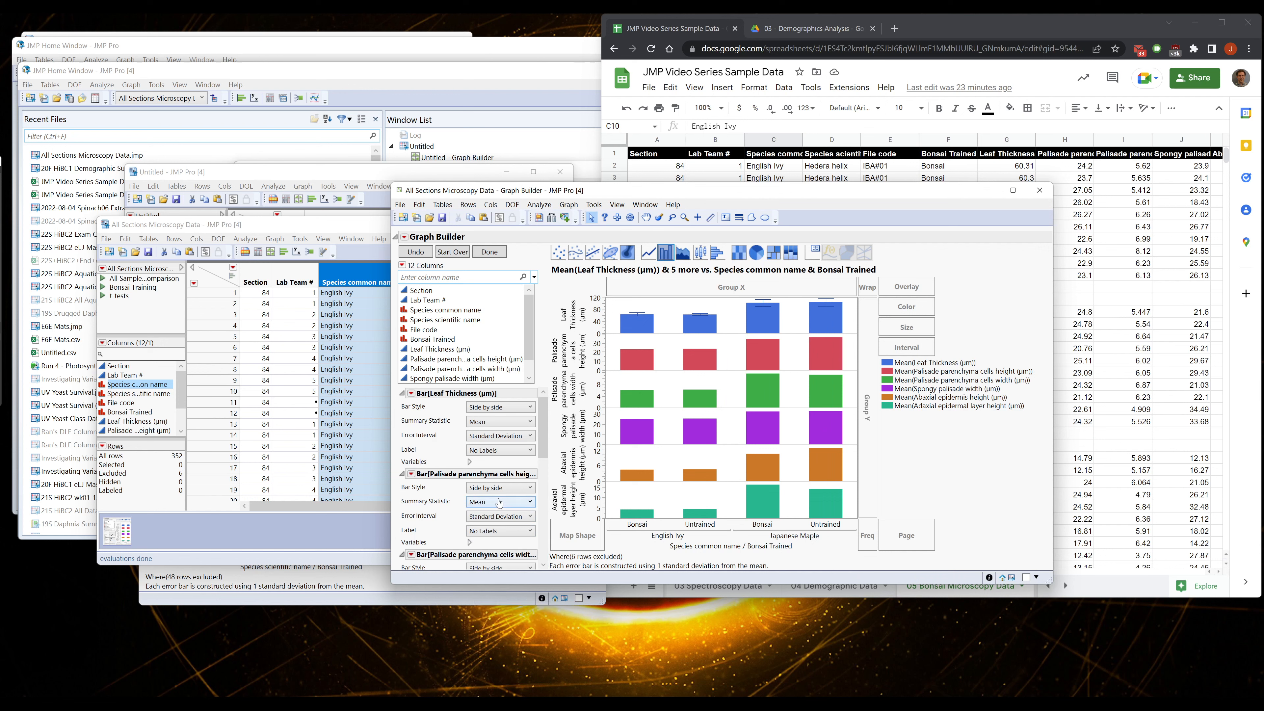
Set the error interval of the Palisade parenchyma cells width bars to Median Absolute Deviation
{"action": "scroll", "coordinate": [499, 528], "scroll_direction": "down", "scroll_amount": 2}
{"action": "left_click", "coordinate": [500, 494]}
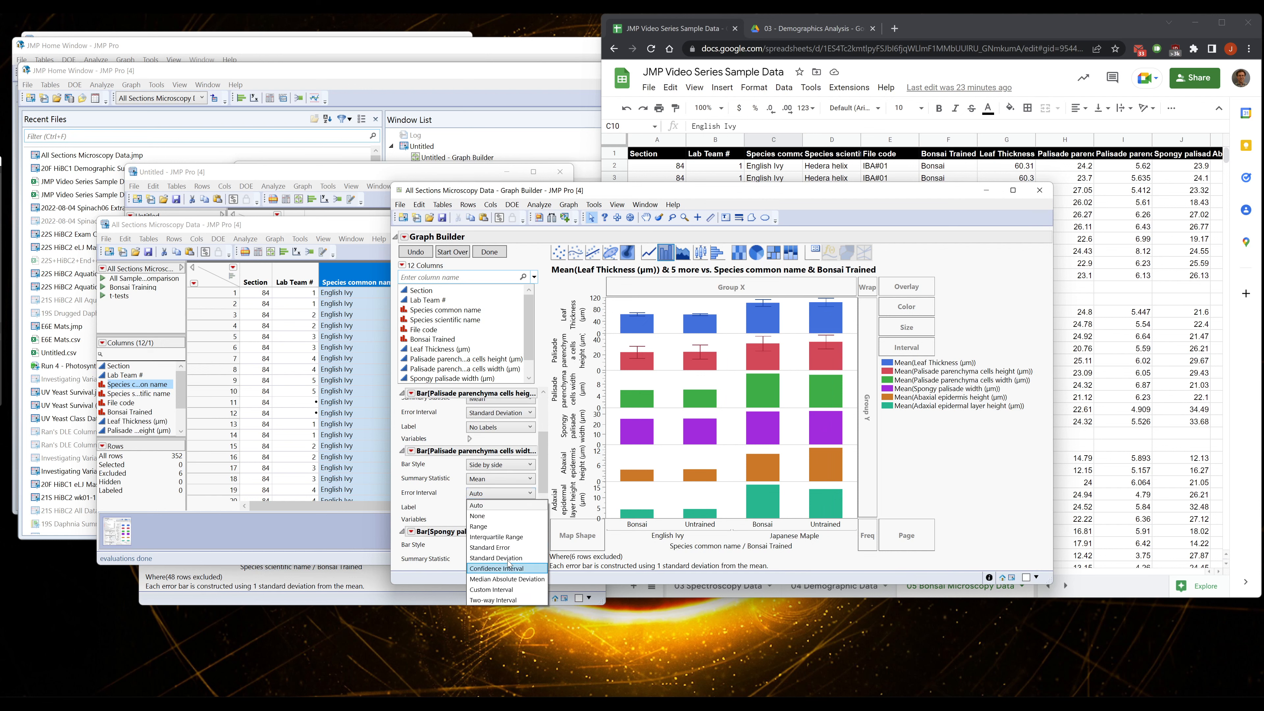
{"action": "left_click", "coordinate": [507, 563]}
Set the error intervals of the Spongy palisade width, Adaxial epidermal layer height and Abaxial epidermis height bars to Standard Deviation
{"action": "scroll", "coordinate": [503, 548], "scroll_direction": "down", "scroll_amount": 1}
{"action": "left_click", "coordinate": [504, 545]}
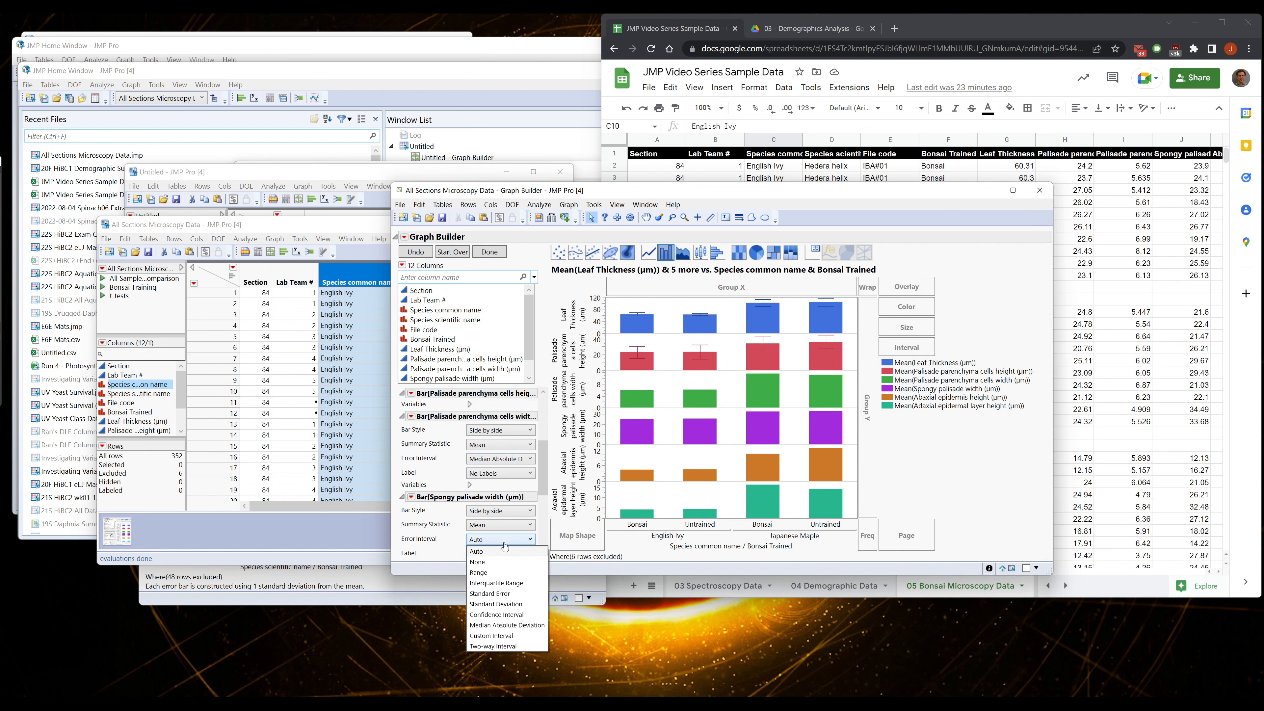
{"action": "left_click", "coordinate": [497, 592]}
{"action": "scroll", "coordinate": [500, 501], "scroll_direction": "down", "scroll_amount": 2}
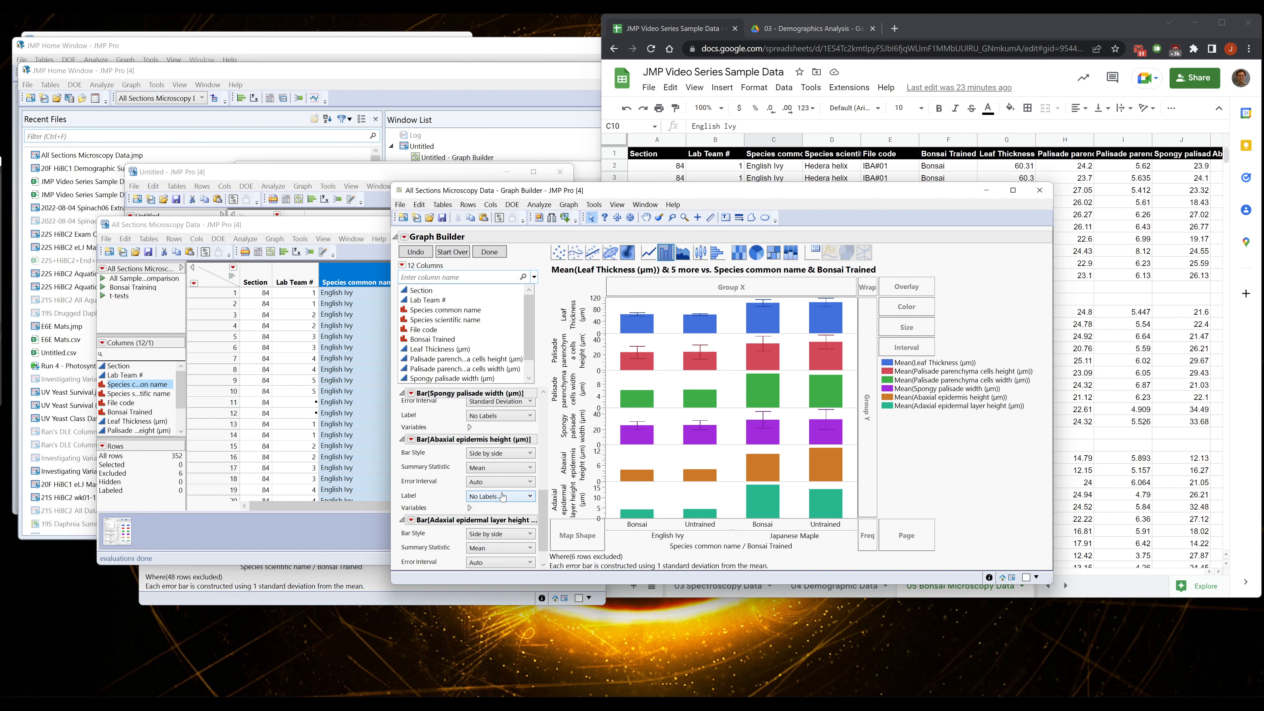
{"action": "left_click", "coordinate": [488, 538]}
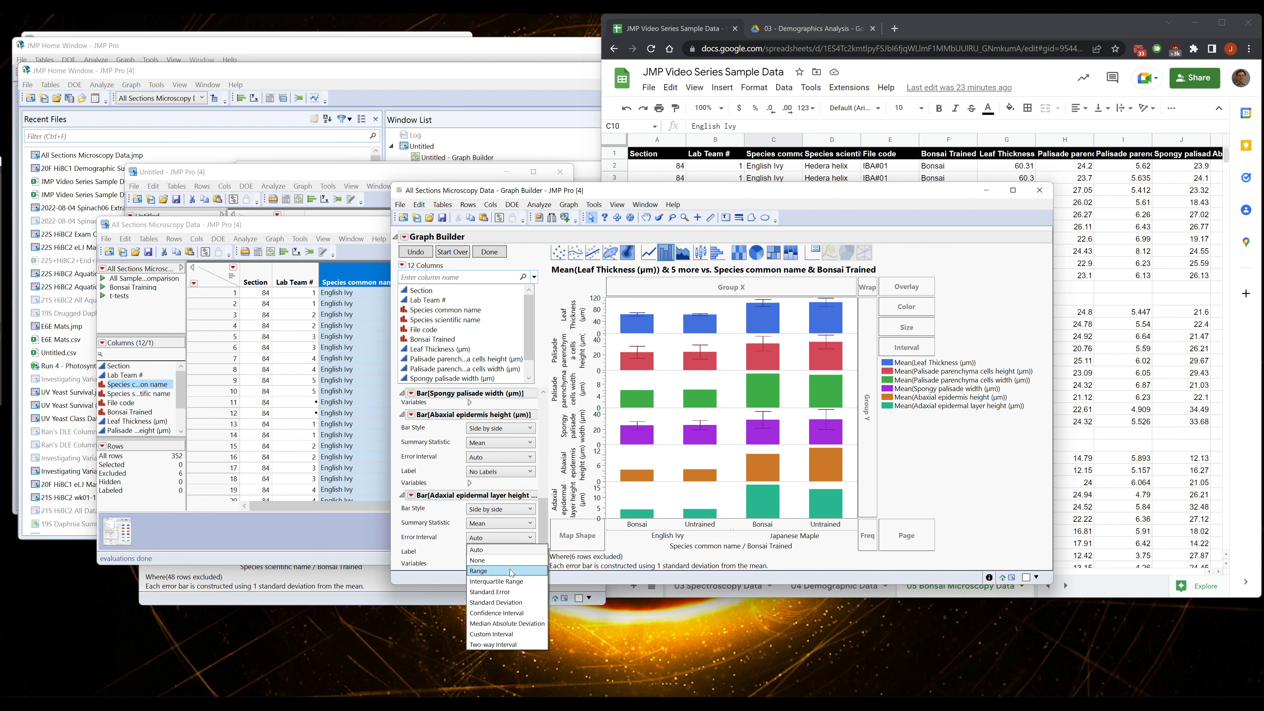
{"action": "left_click", "coordinate": [497, 605]}
{"action": "left_click", "coordinate": [490, 457]}
{"action": "scroll", "coordinate": [492, 477], "scroll_direction": "up", "scroll_amount": 2}
{"action": "left_click", "coordinate": [493, 467]}
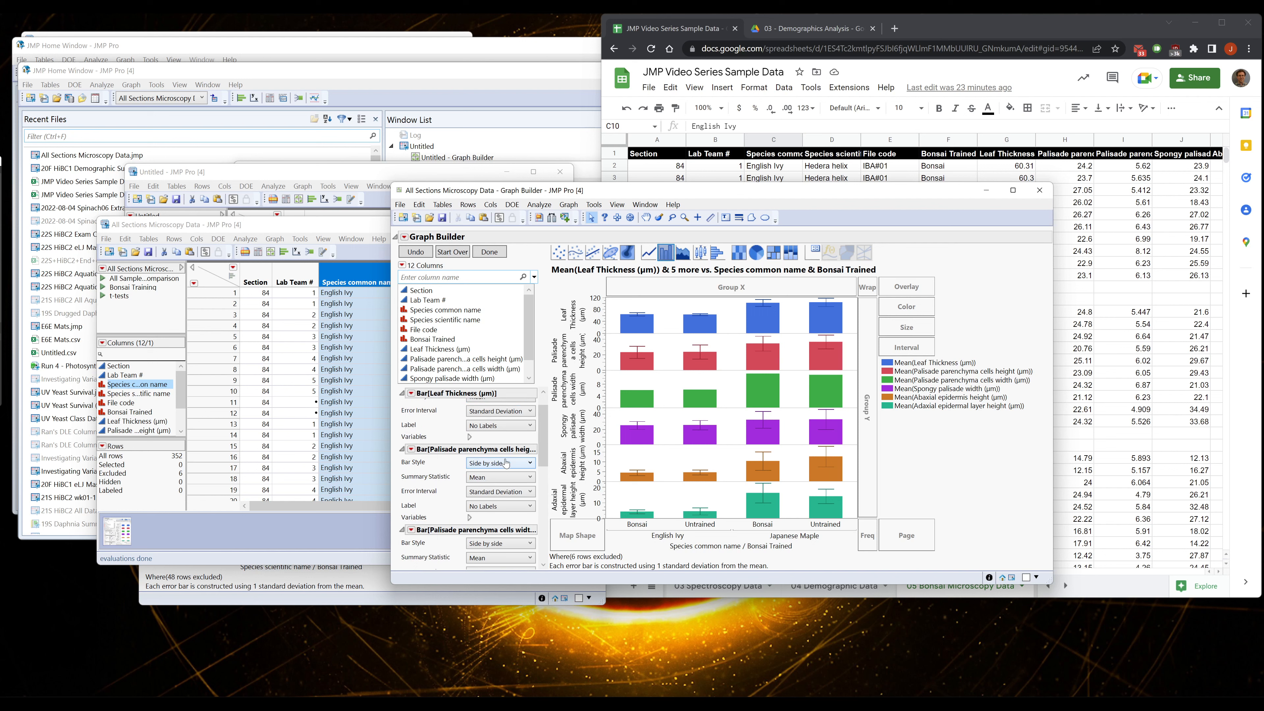
Set the error interval of the Palisade parenchyma cells width bars to Standard Deviation
{"action": "scroll", "coordinate": [500, 441], "scroll_direction": "up", "scroll_amount": 3}
{"action": "scroll", "coordinate": [497, 453], "scroll_direction": "down", "scroll_amount": 3}
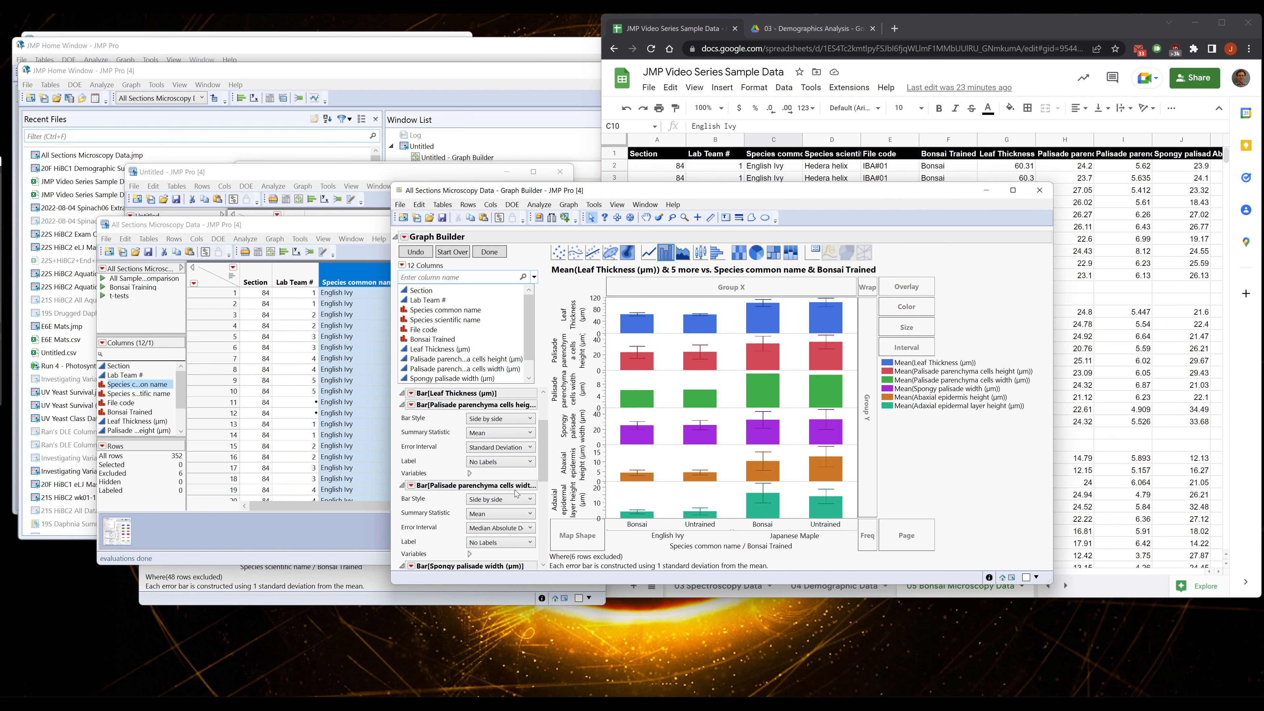
{"action": "scroll", "coordinate": [495, 470], "scroll_direction": "down", "scroll_amount": 3}
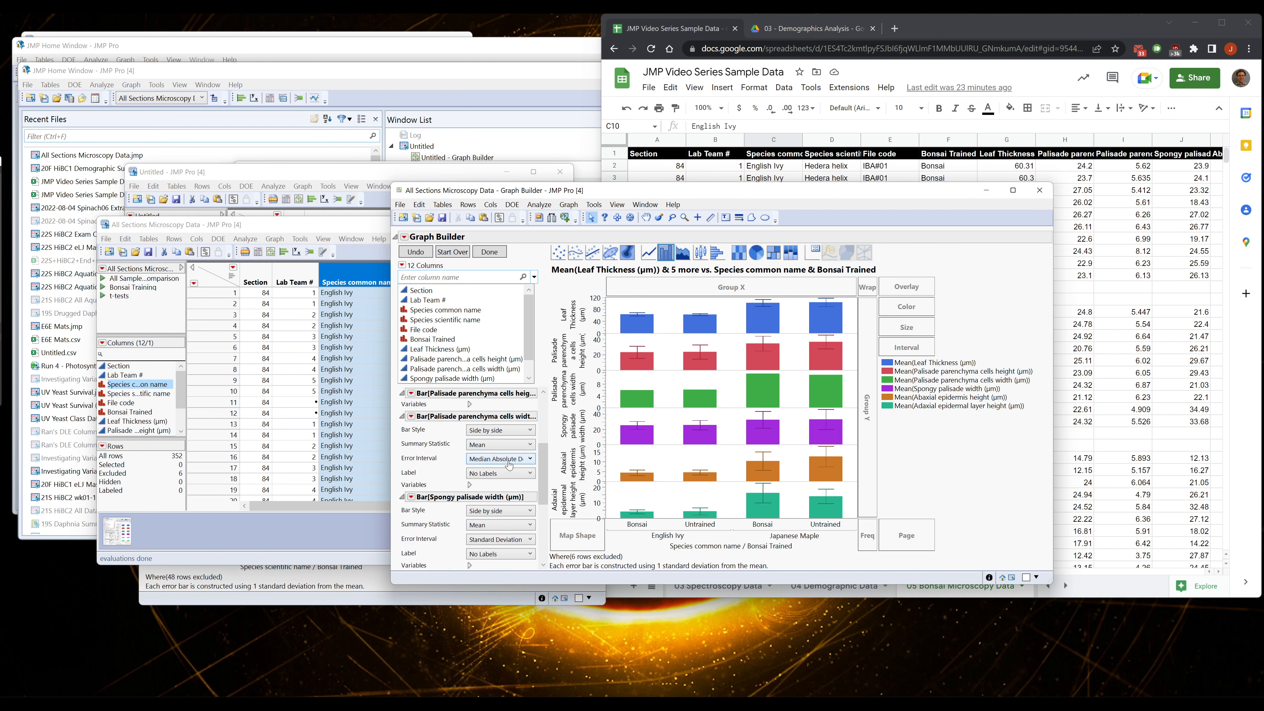
{"action": "left_click", "coordinate": [509, 458]}
{"action": "left_click", "coordinate": [493, 498]}
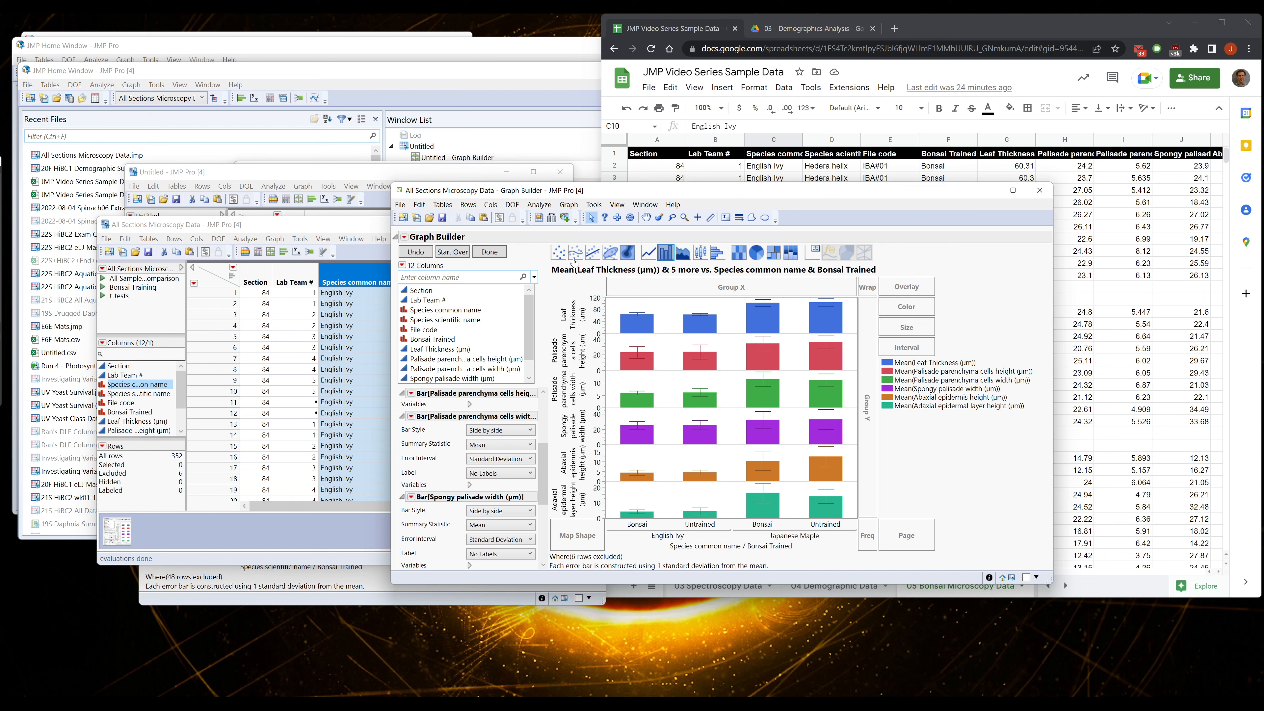
Overlay individual points on the bars and give the Leaf Thickness and palisade parenchyma cells points lighter shades of their bar colors
{"action": "left_click", "coordinate": [557, 254]}
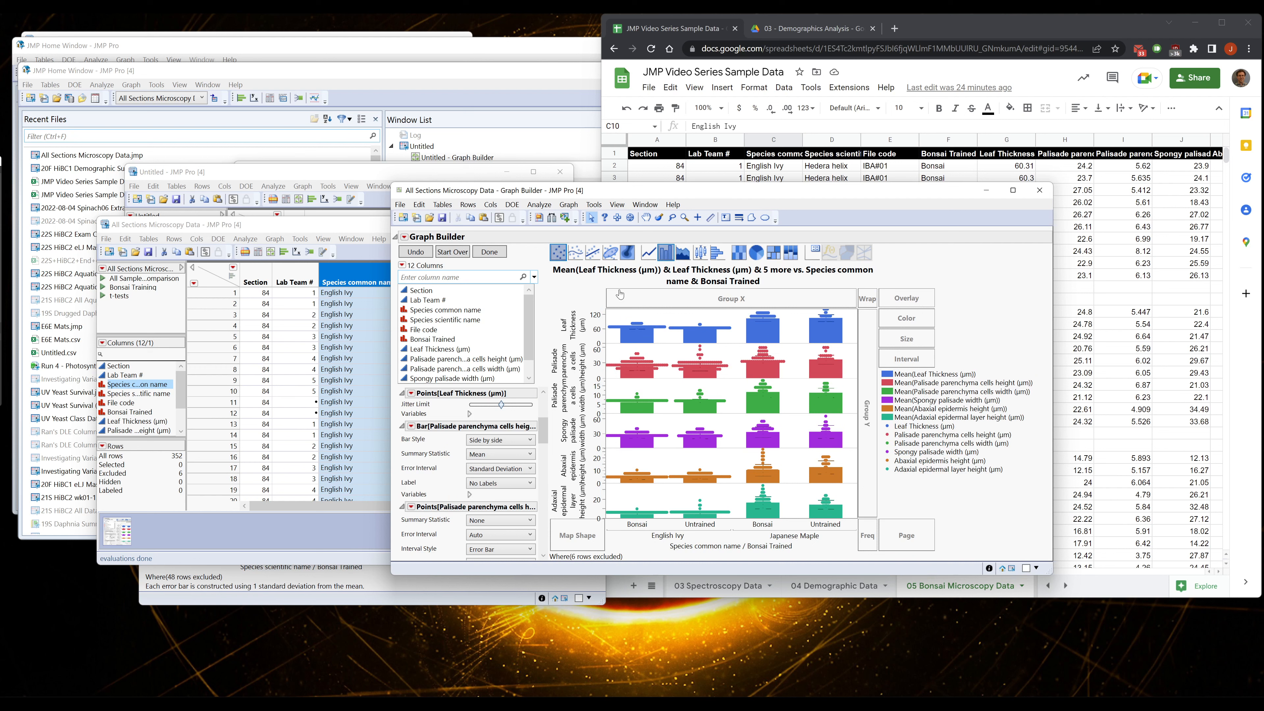
{"action": "right_click", "coordinate": [887, 427]}
{"action": "left_click", "coordinate": [1013, 530]}
{"action": "right_click", "coordinate": [887, 435]}
{"action": "left_click", "coordinate": [1013, 455]}
{"action": "right_click", "coordinate": [887, 443]}
Recolor the Spongy palisade width points light purple, the Abaxial epidermis height points light orange and the Adaxial epidermal layer height points light green
{"action": "right_click", "coordinate": [888, 451]}
{"action": "mouse_move", "coordinate": [916, 460]}
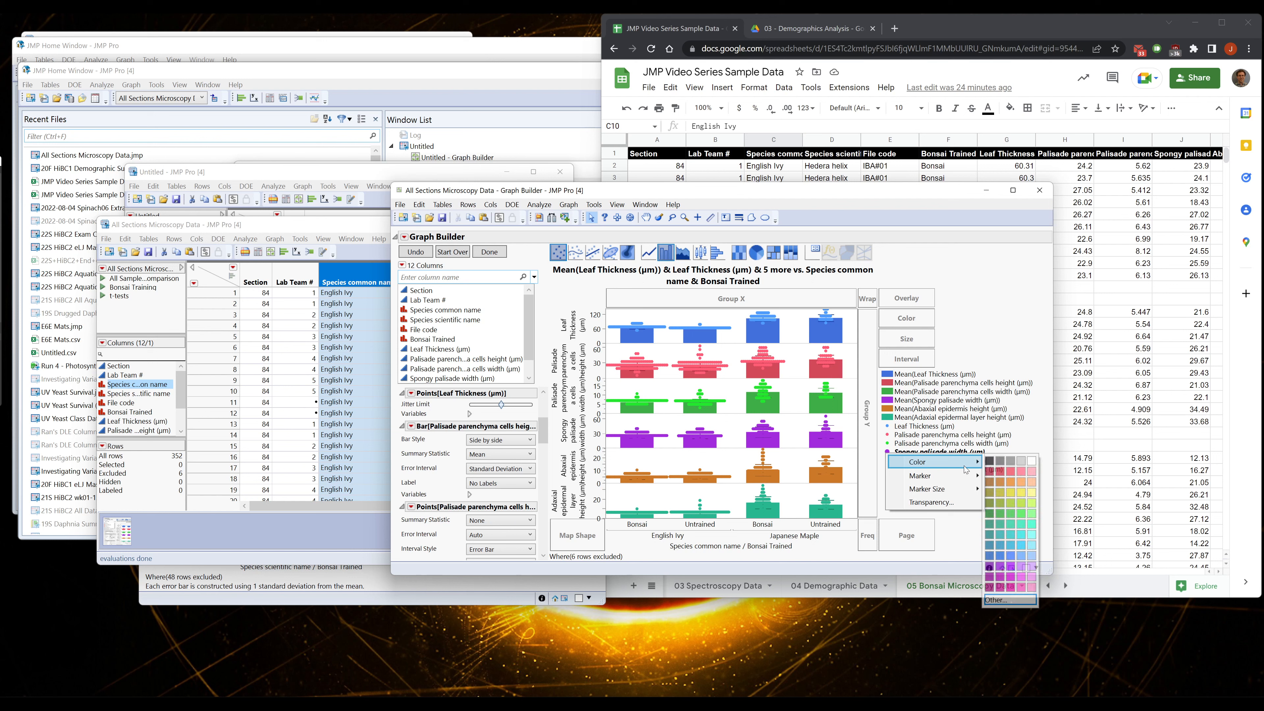
{"action": "left_click", "coordinate": [1013, 566]}
{"action": "right_click", "coordinate": [887, 460]}
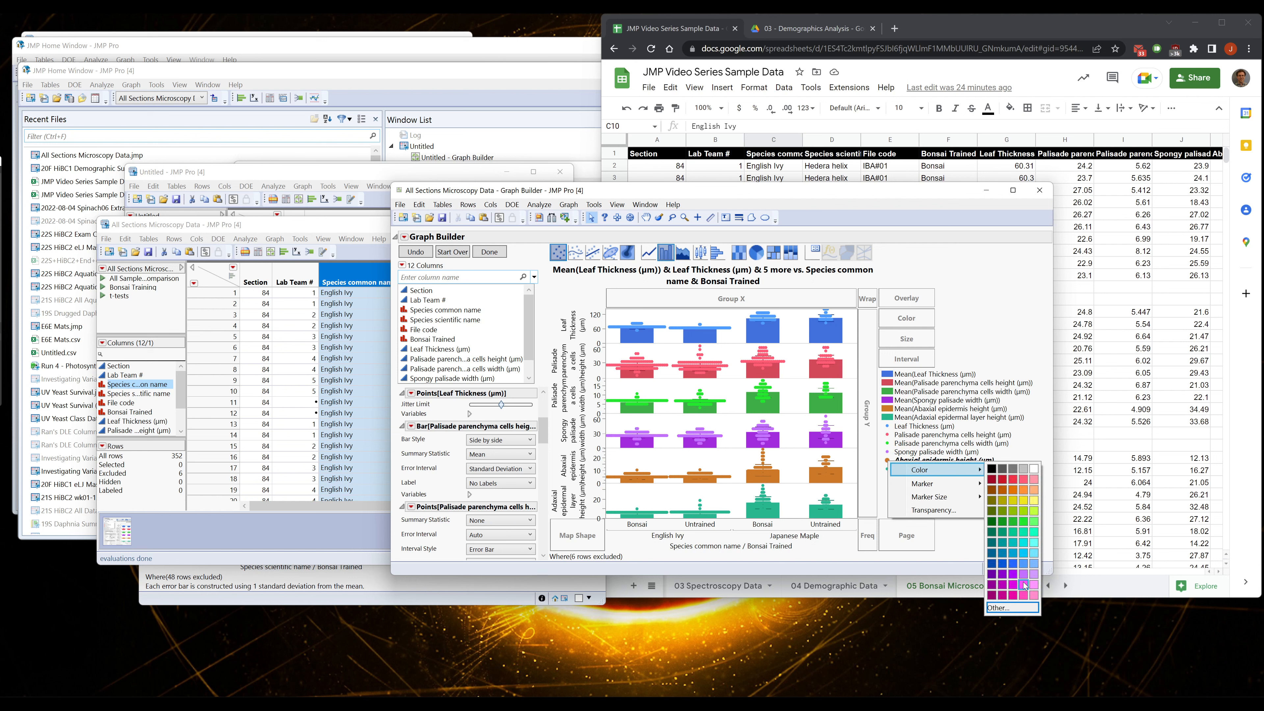
{"action": "left_click", "coordinate": [1023, 489]}
{"action": "right_click", "coordinate": [887, 469]}
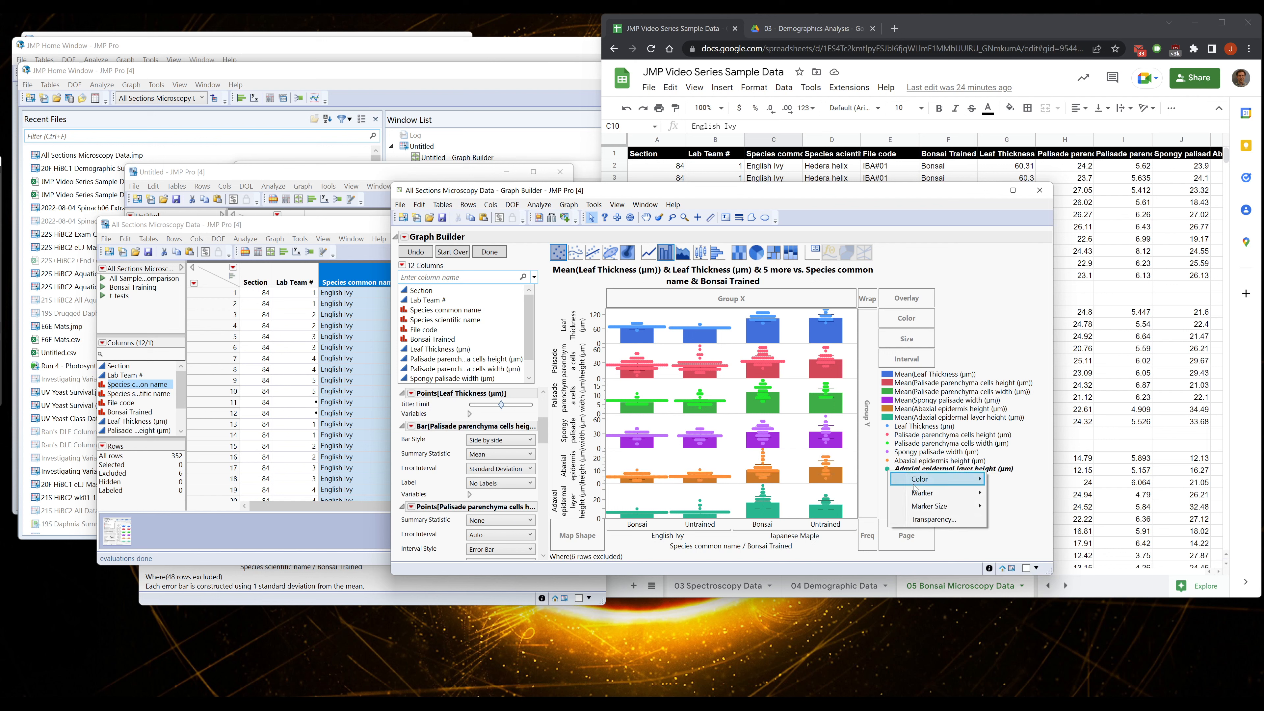
{"action": "mouse_move", "coordinate": [919, 479]}
{"action": "left_click", "coordinate": [1024, 543]}
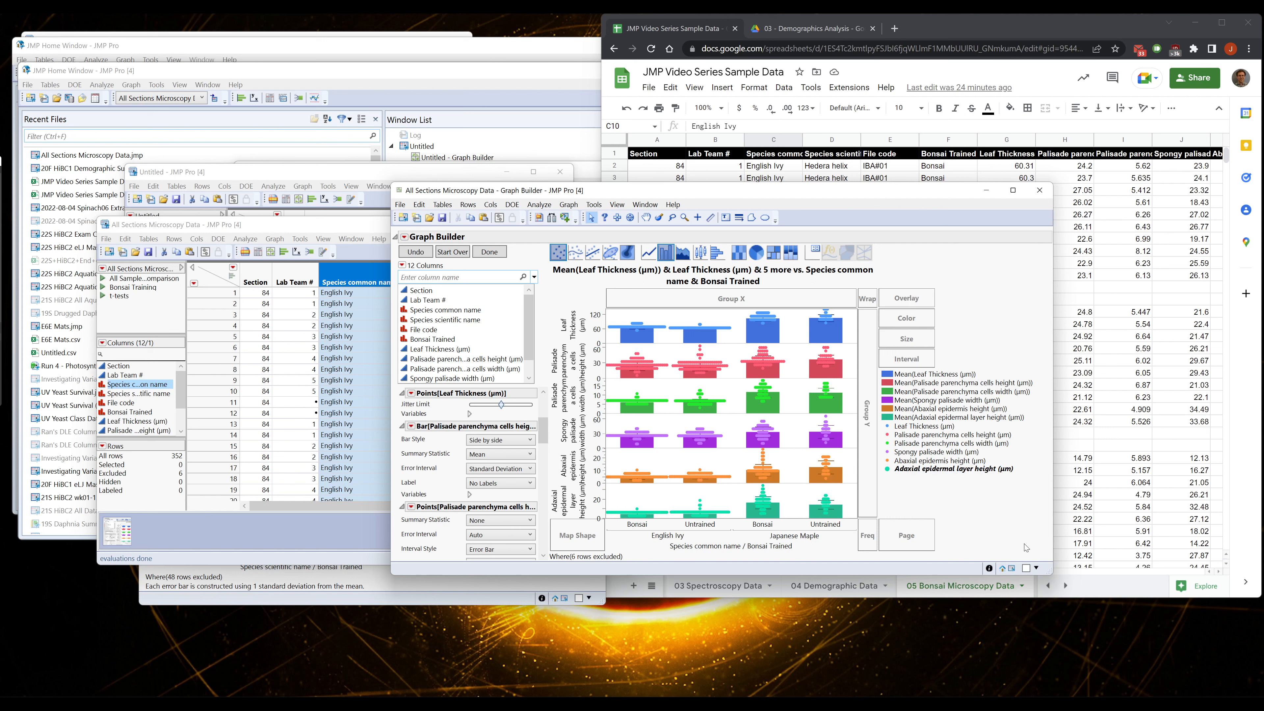
Recolor the Adaxial epidermal layer height bars a brighter green and reapply a light green to their points
{"action": "right_click", "coordinate": [888, 418]}
{"action": "mouse_move", "coordinate": [919, 427]}
{"action": "left_click", "coordinate": [1015, 492]}
{"action": "right_click", "coordinate": [887, 469]}
{"action": "mouse_move", "coordinate": [919, 479]}
{"action": "left_click", "coordinate": [1024, 543]}
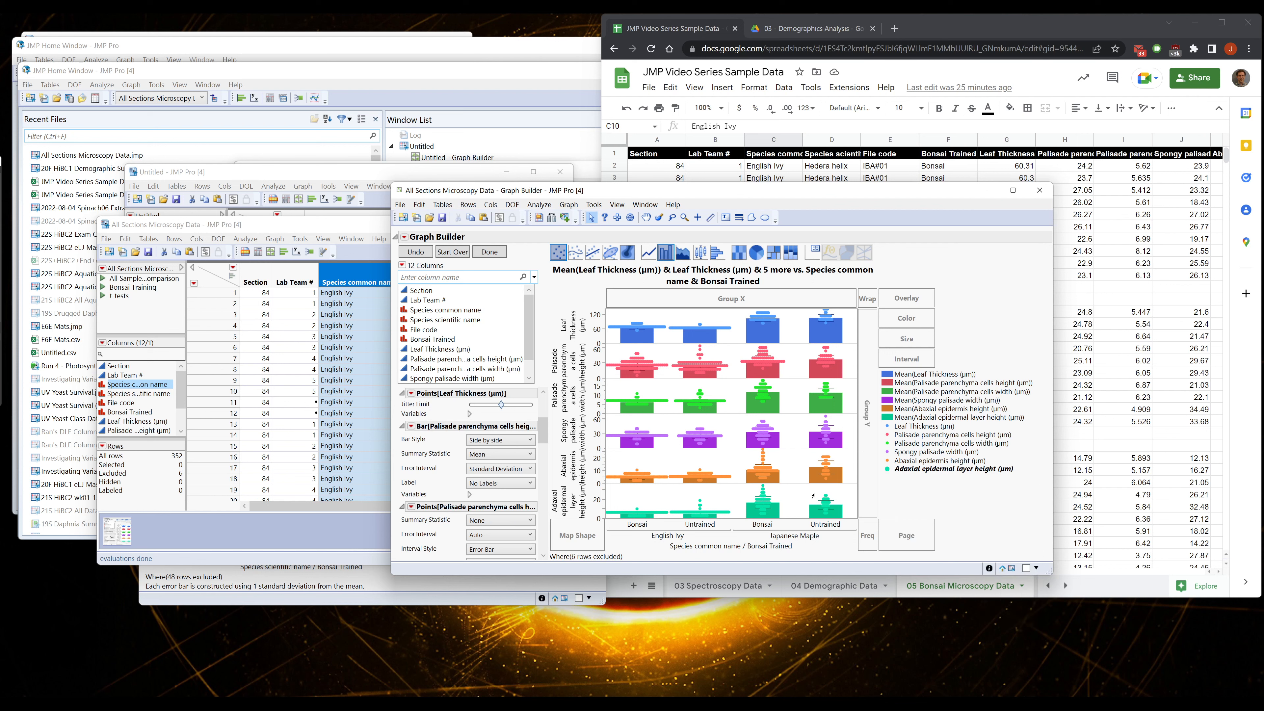
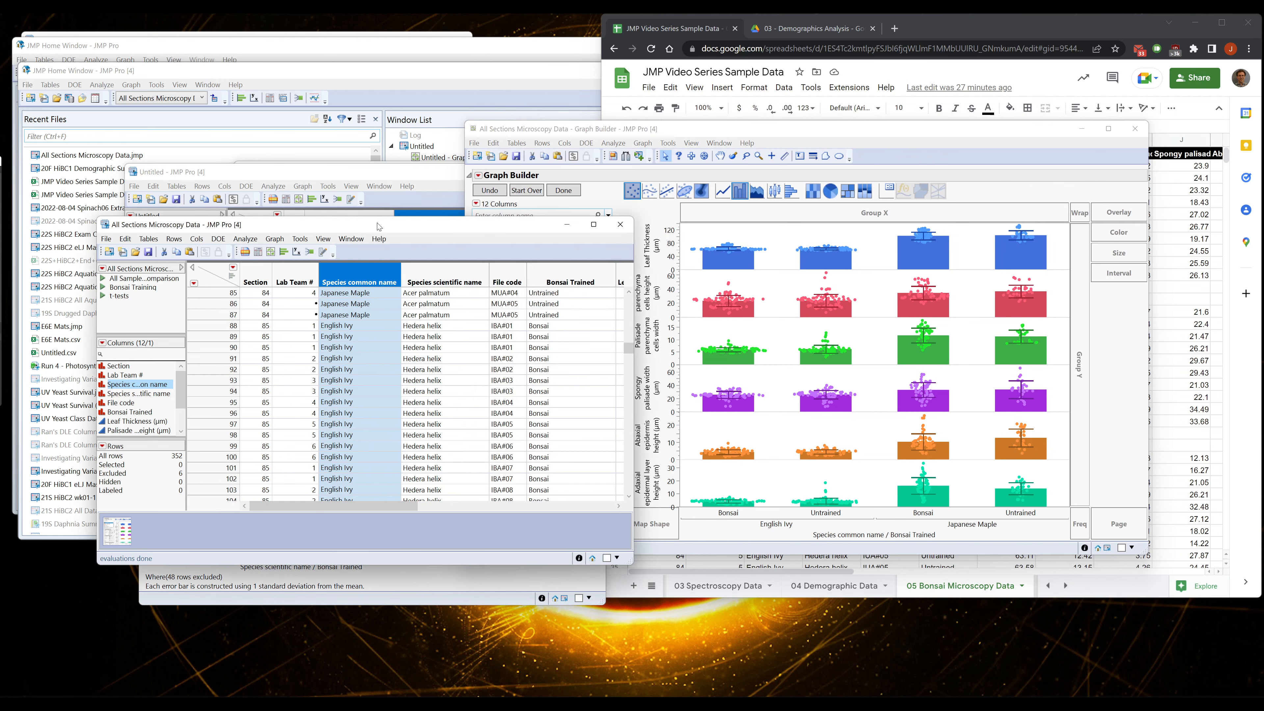
Nest File code below Bonsai Trained on the graph's X axis, leaving no bars selected
{"action": "scroll", "coordinate": [629, 350], "scroll_direction": "up", "scroll_amount": 5}
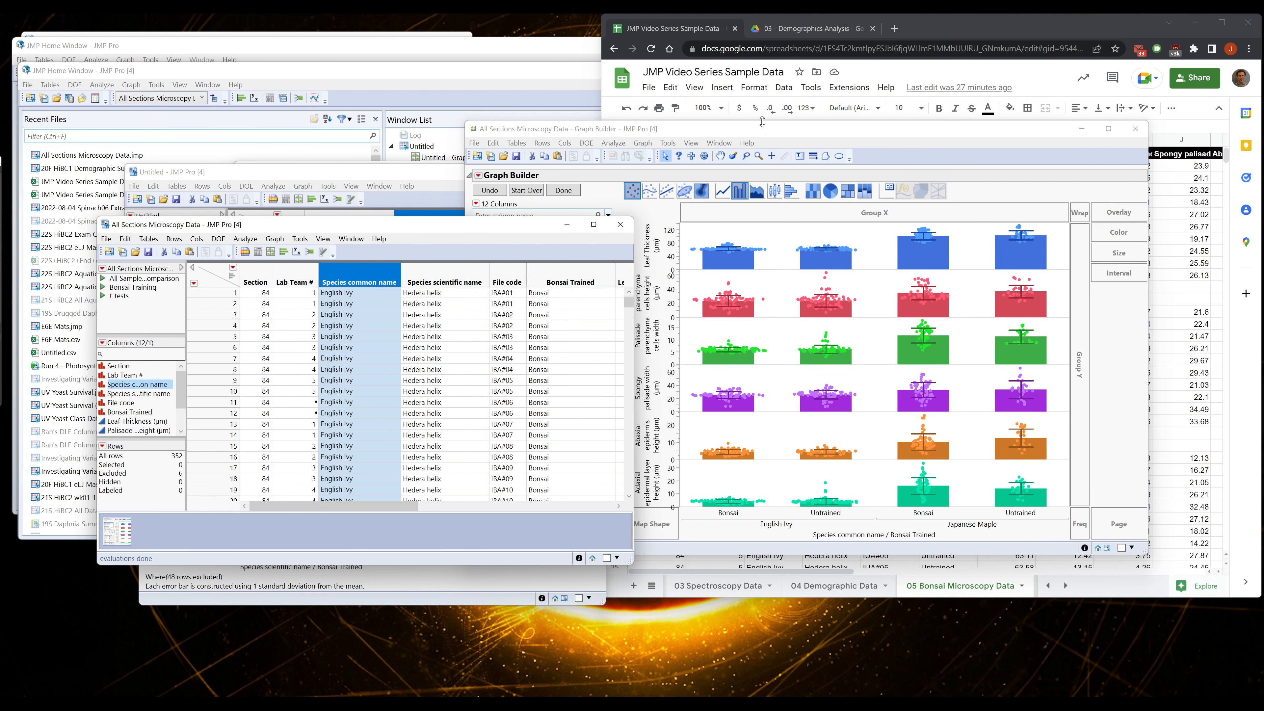
{"action": "mouse_move", "coordinate": [761, 130]}
{"action": "left_mouse_down"}
{"action": "mouse_move", "coordinate": [648, 128]}
{"action": "mouse_move", "coordinate": [396, 76]}
{"action": "mouse_move", "coordinate": [734, 102]}
{"action": "mouse_move", "coordinate": [476, 99]}
{"action": "mouse_move", "coordinate": [753, 109]}
{"action": "left_mouse_up"}
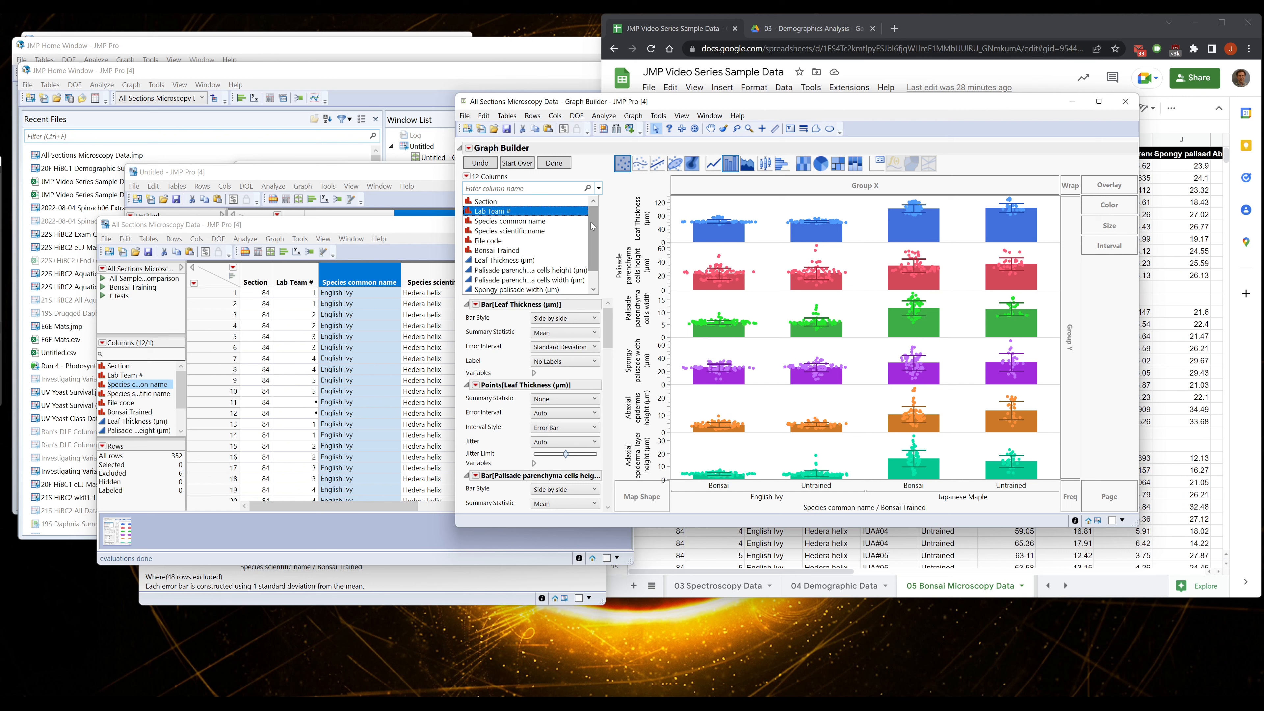
{"action": "scroll", "coordinate": [597, 284], "scroll_direction": "down", "scroll_amount": 1}
{"action": "left_click_drag", "start_coordinate": [600, 285], "coordinate": [604, 206]}
{"action": "left_click", "coordinate": [493, 241]}
{"action": "left_click_drag", "start_coordinate": [499, 243], "coordinate": [890, 480]}
{"action": "left_click", "coordinate": [774, 250]}
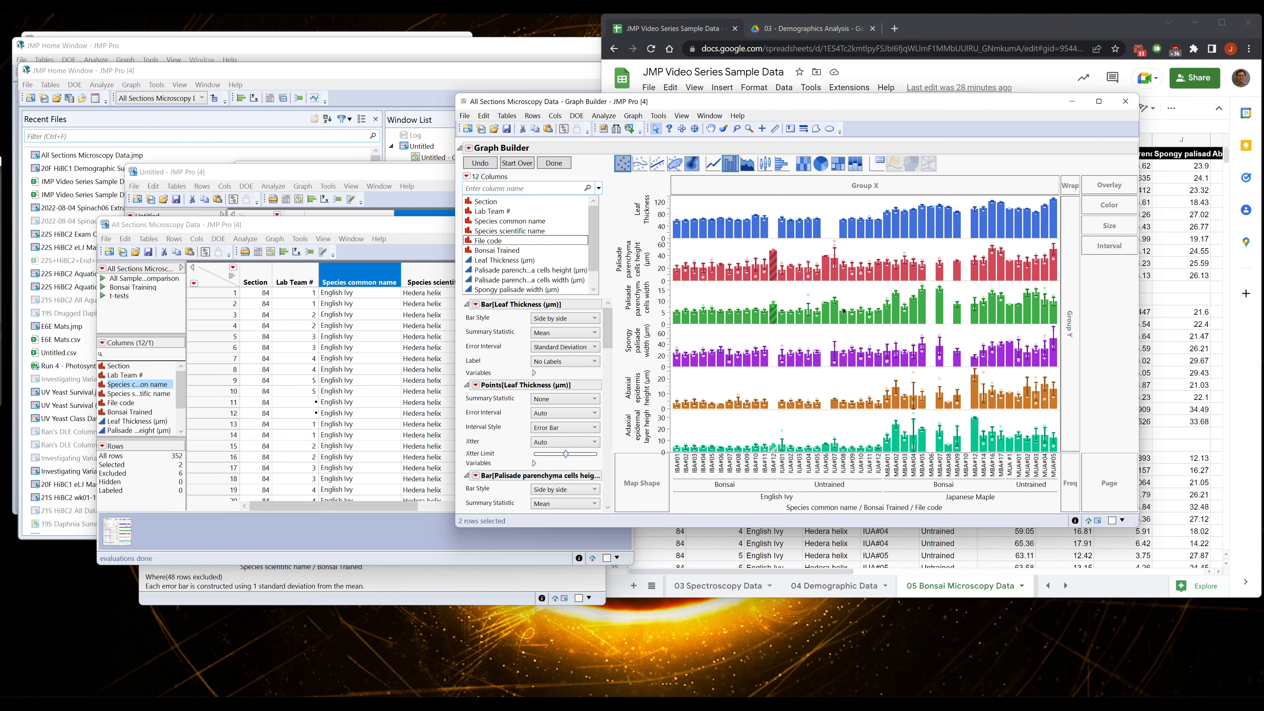
{"action": "left_click", "coordinate": [878, 235]}
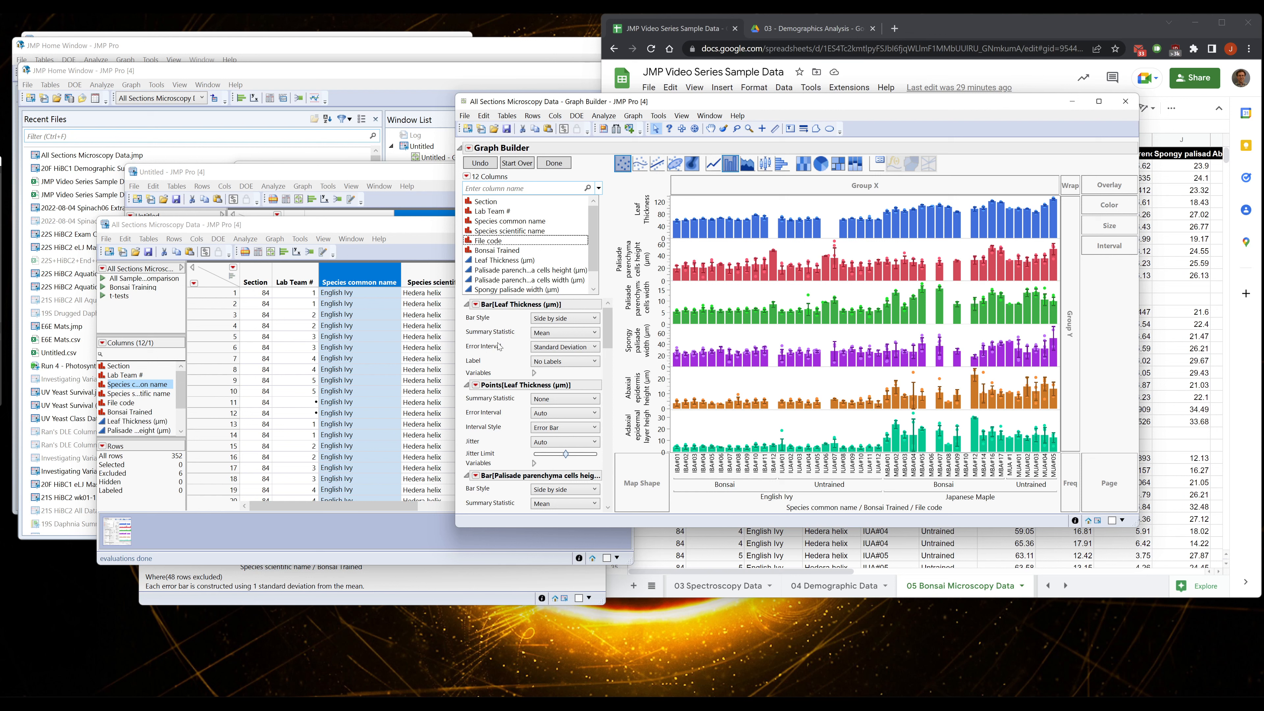
Set the value order of the Bonsai Trained column so that Untrained comes before Bonsai, and return to the graph
{"action": "left_click", "coordinate": [400, 228]}
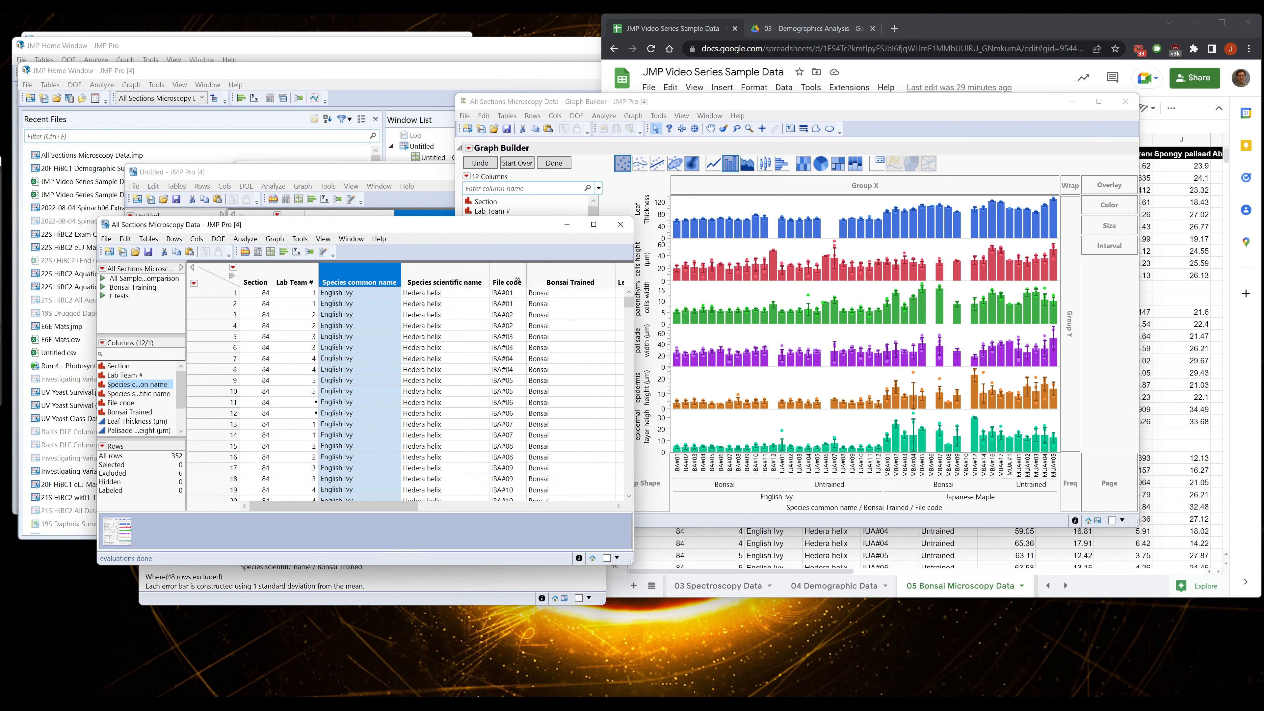
{"action": "left_click", "coordinate": [567, 282]}
{"action": "right_click", "coordinate": [567, 282]}
{"action": "mouse_move", "coordinate": [631, 317]}
{"action": "left_click", "coordinate": [731, 384]}
{"action": "left_click", "coordinate": [776, 101]}
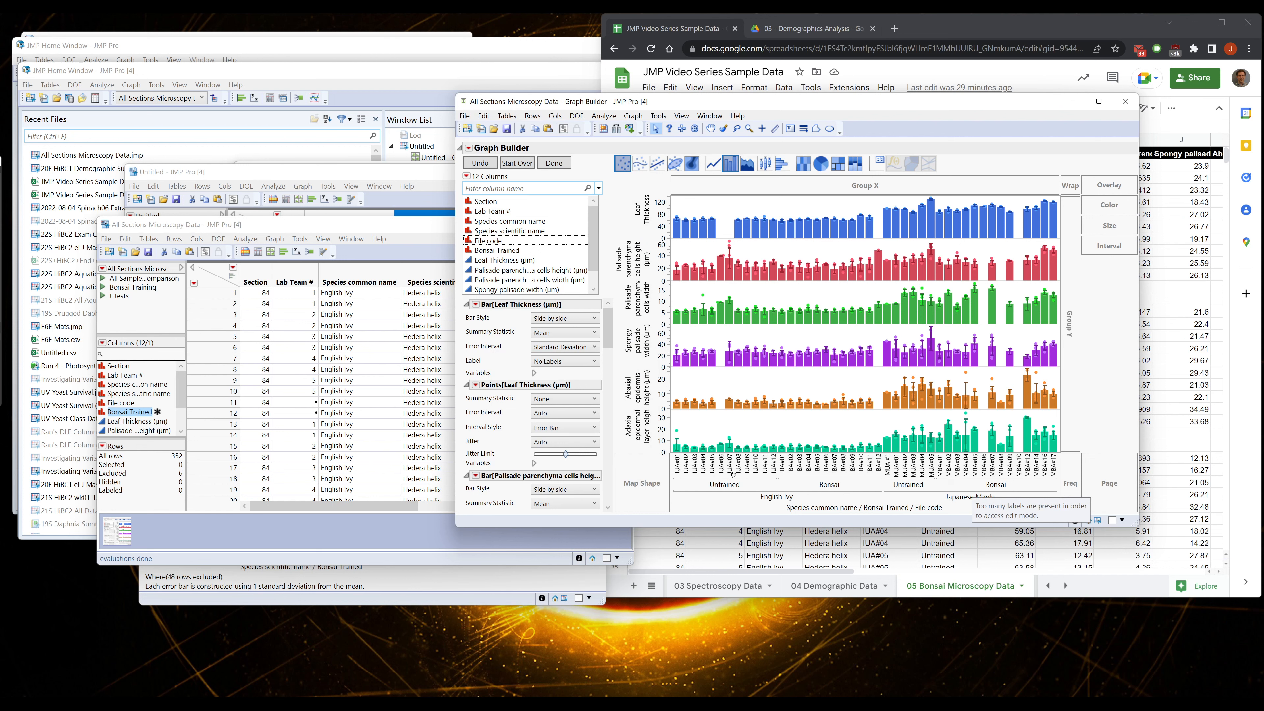
Finish editing the graph to close its control panel, and rotate the Adaxial epidermal layer height axis title to horizontal
{"action": "left_click", "coordinate": [561, 165]}
{"action": "left_click_drag", "start_coordinate": [647, 103], "coordinate": [772, 178]}
{"action": "right_click", "coordinate": [618, 460]}
{"action": "mouse_move", "coordinate": [659, 529]}
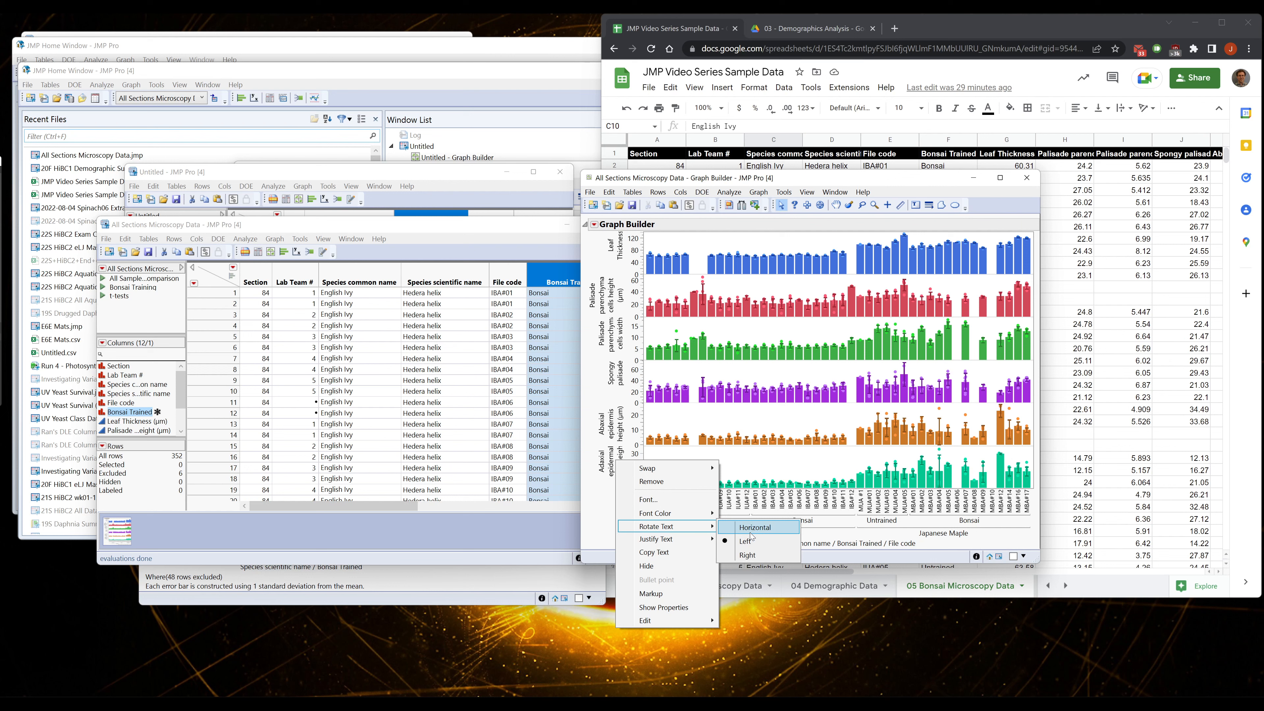
{"action": "left_click", "coordinate": [754, 529]}
Rotate the Abaxial epidermis height and Spongy palisade width axis titles to horizontal
{"action": "right_click", "coordinate": [624, 471]}
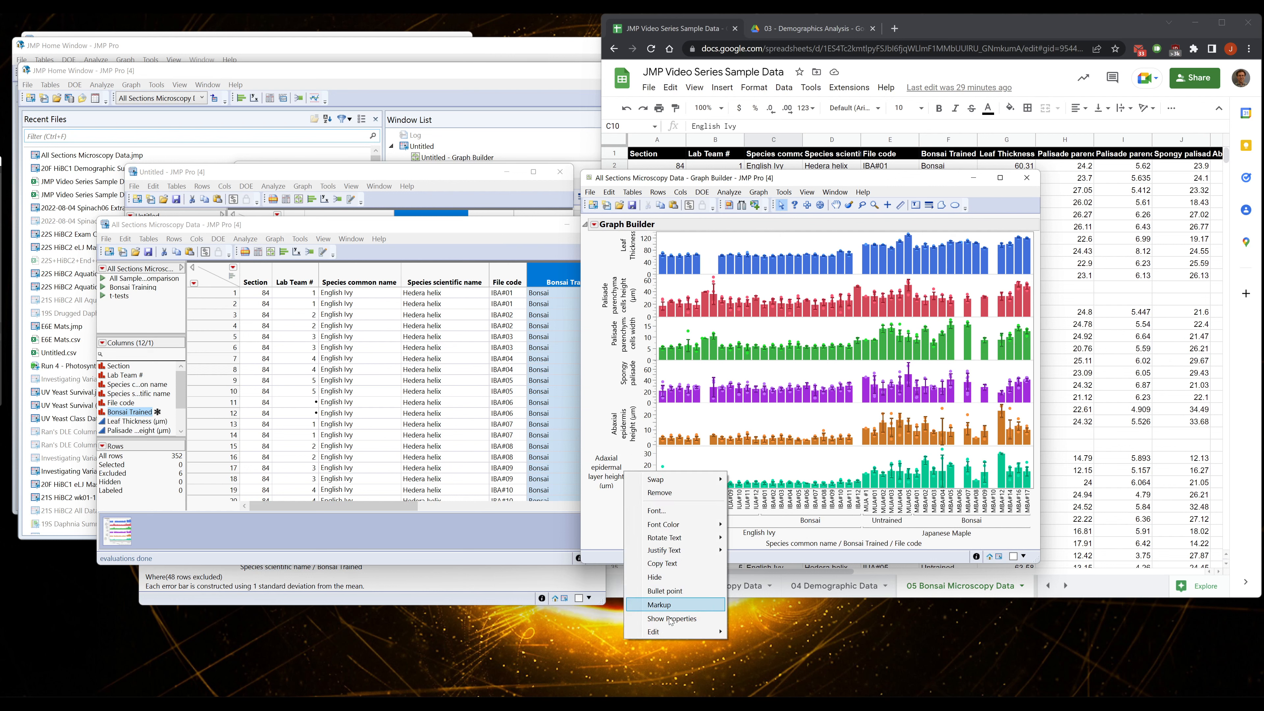
{"action": "mouse_move", "coordinate": [668, 635]}
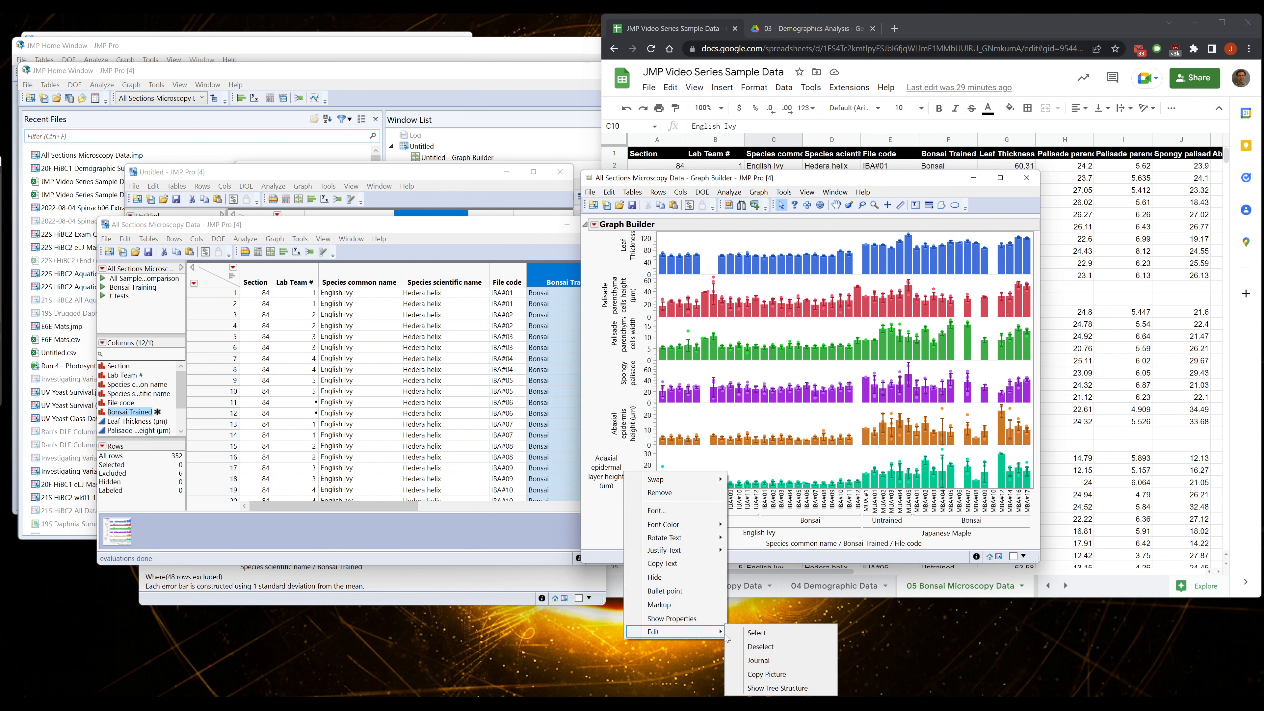
{"action": "right_click", "coordinate": [623, 427]}
{"action": "mouse_move", "coordinate": [664, 495]}
{"action": "left_click", "coordinate": [751, 495]}
{"action": "right_click", "coordinate": [625, 385]}
{"action": "mouse_move", "coordinate": [665, 451]}
{"action": "left_click", "coordinate": [752, 452]}
Rotate the Palisade parenchyma cells width, Palisade parenchyma cells height and Leaf Thickness axis titles to horizontal
{"action": "right_click", "coordinate": [625, 341]}
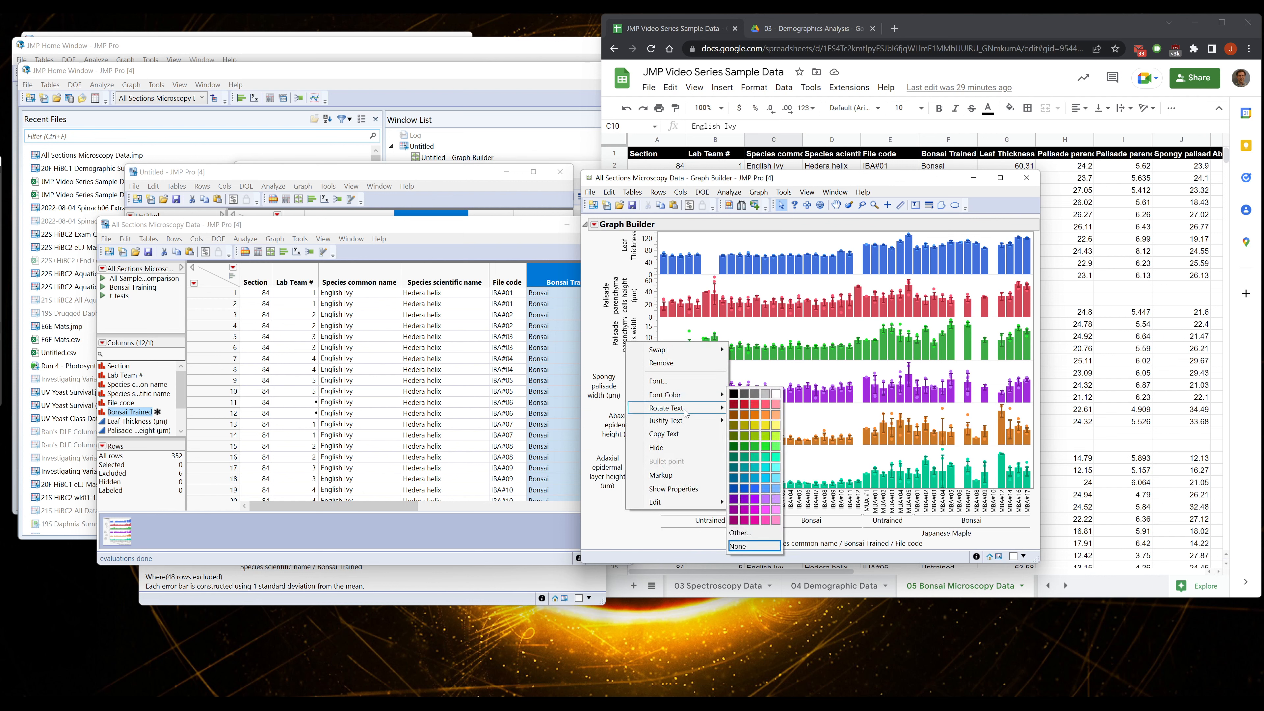
{"action": "mouse_move", "coordinate": [686, 413]}
{"action": "left_click", "coordinate": [751, 408]}
{"action": "right_click", "coordinate": [625, 299]}
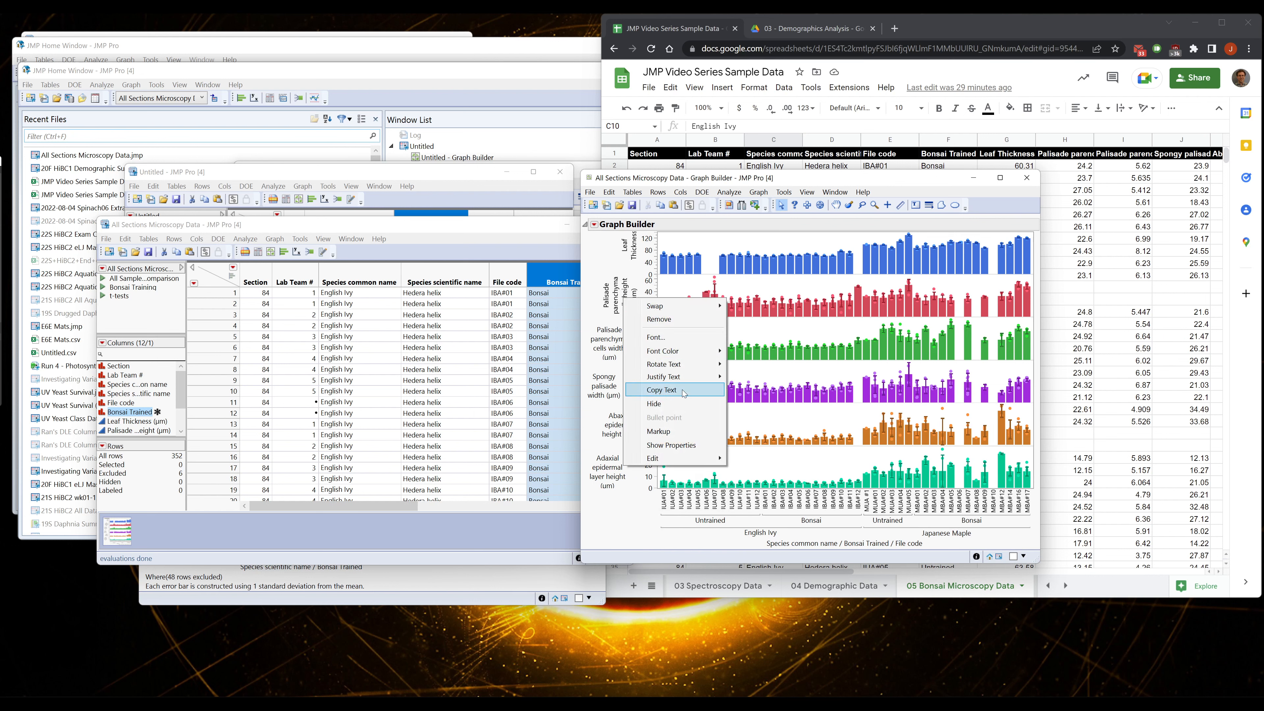
{"action": "mouse_move", "coordinate": [687, 364]}
{"action": "left_click", "coordinate": [752, 366]}
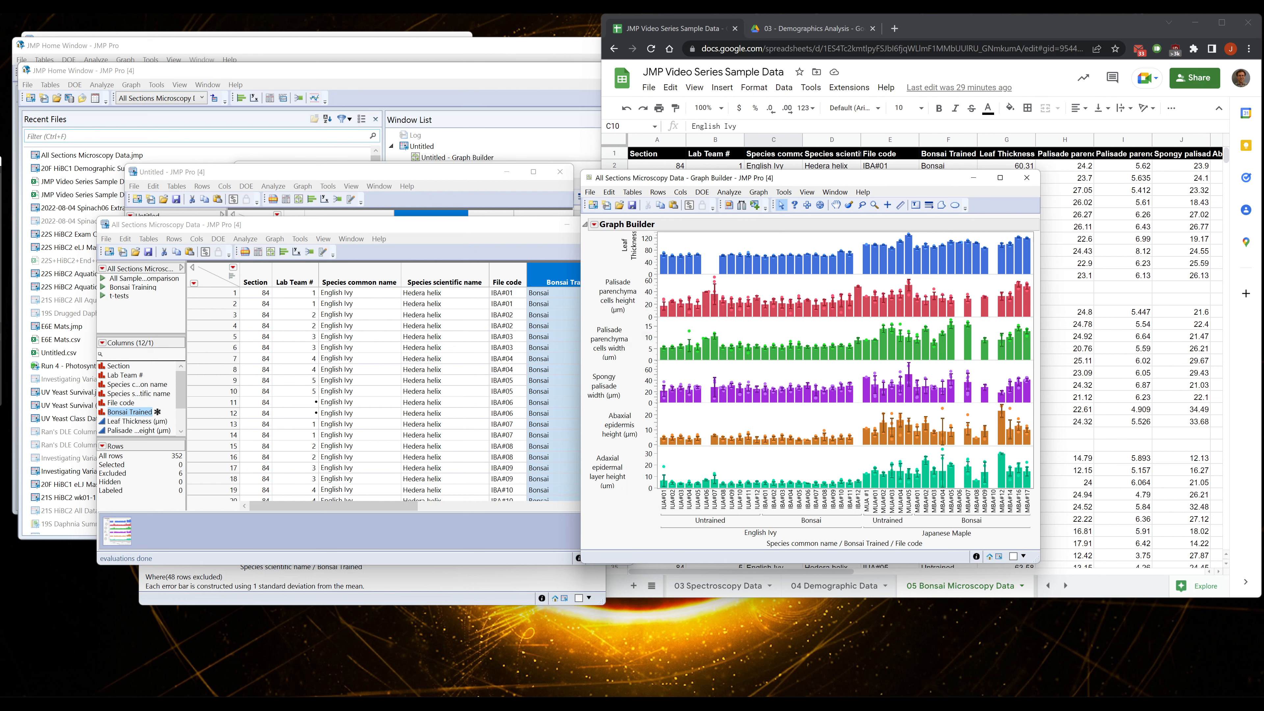
{"action": "right_click", "coordinate": [624, 246]}
{"action": "mouse_move", "coordinate": [687, 313]}
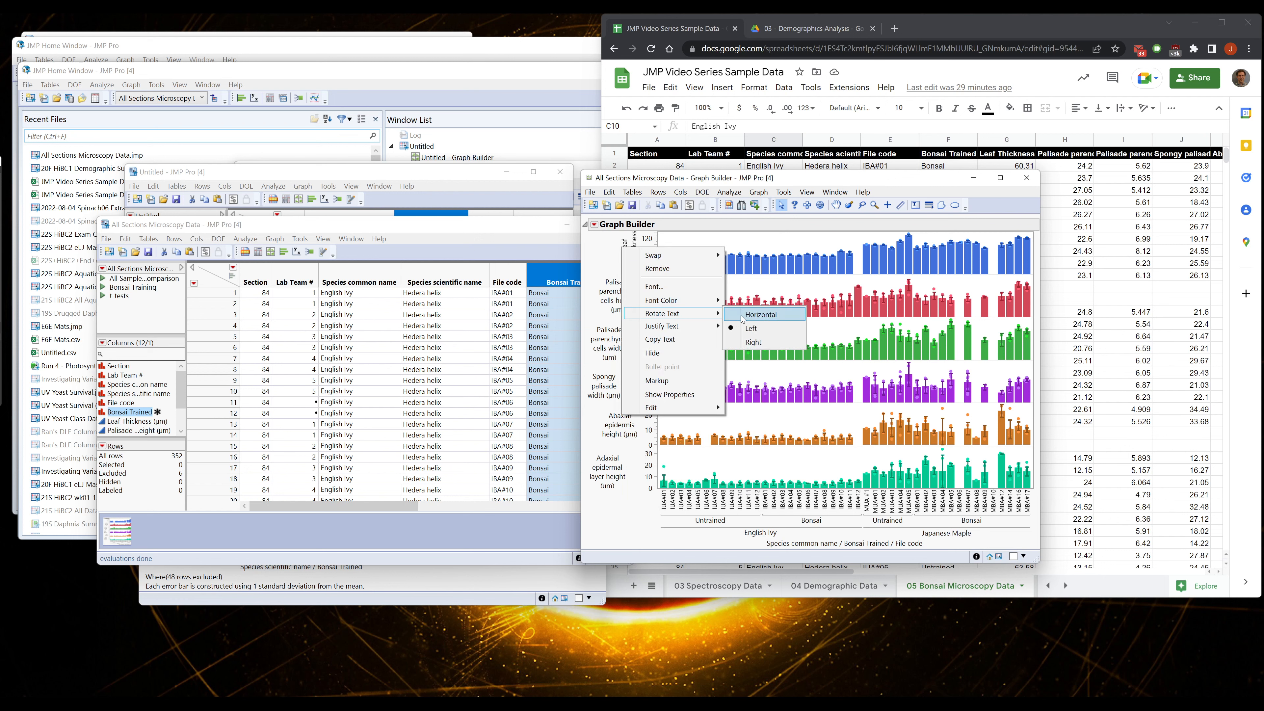
{"action": "left_click", "coordinate": [741, 316]}
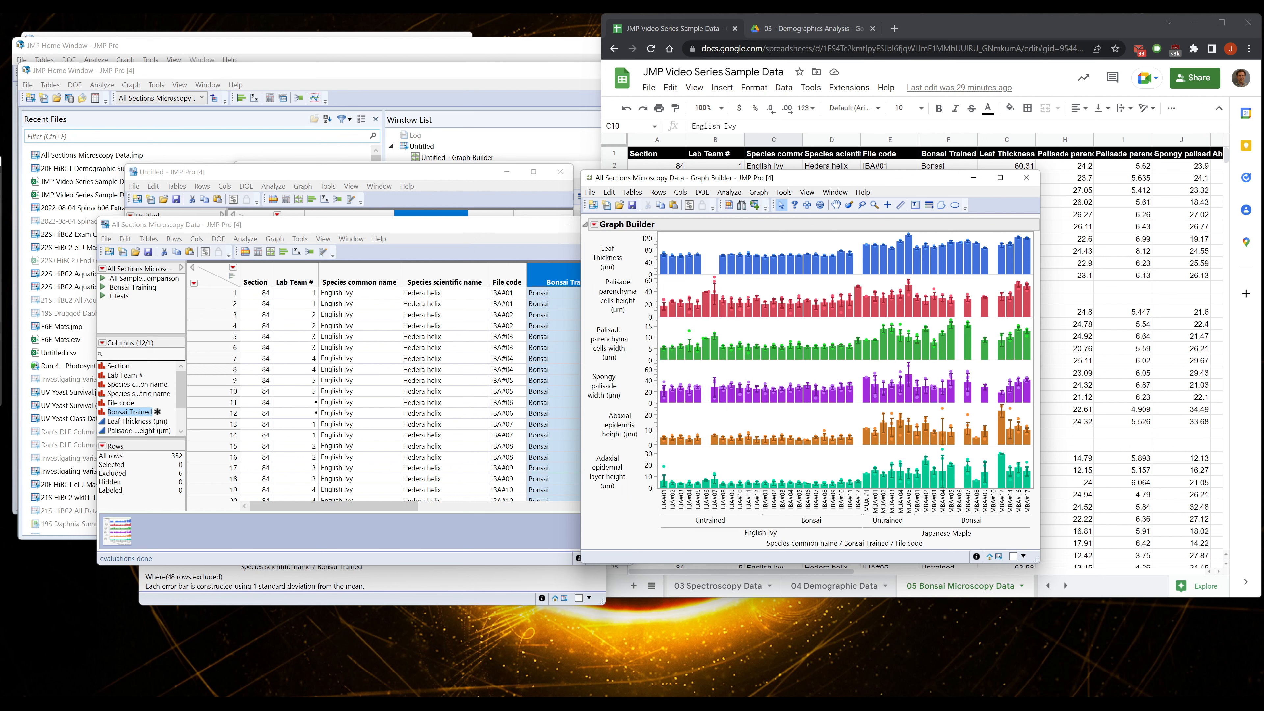
Right-justify the Adaxial epidermal layer height, Abaxial epidermis height and Spongy palisade width axis titles
{"action": "right_click", "coordinate": [612, 473]}
{"action": "mouse_move", "coordinate": [673, 553]}
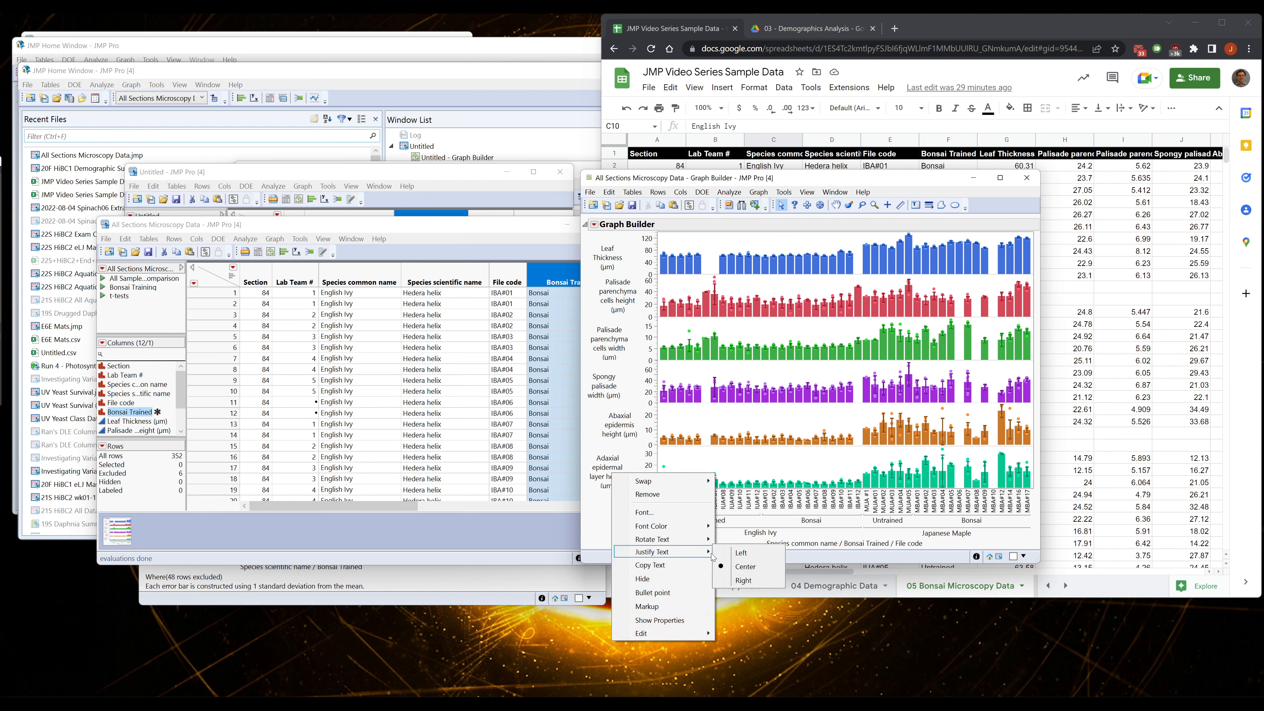
{"action": "left_click", "coordinate": [739, 582]}
{"action": "right_click", "coordinate": [621, 438]}
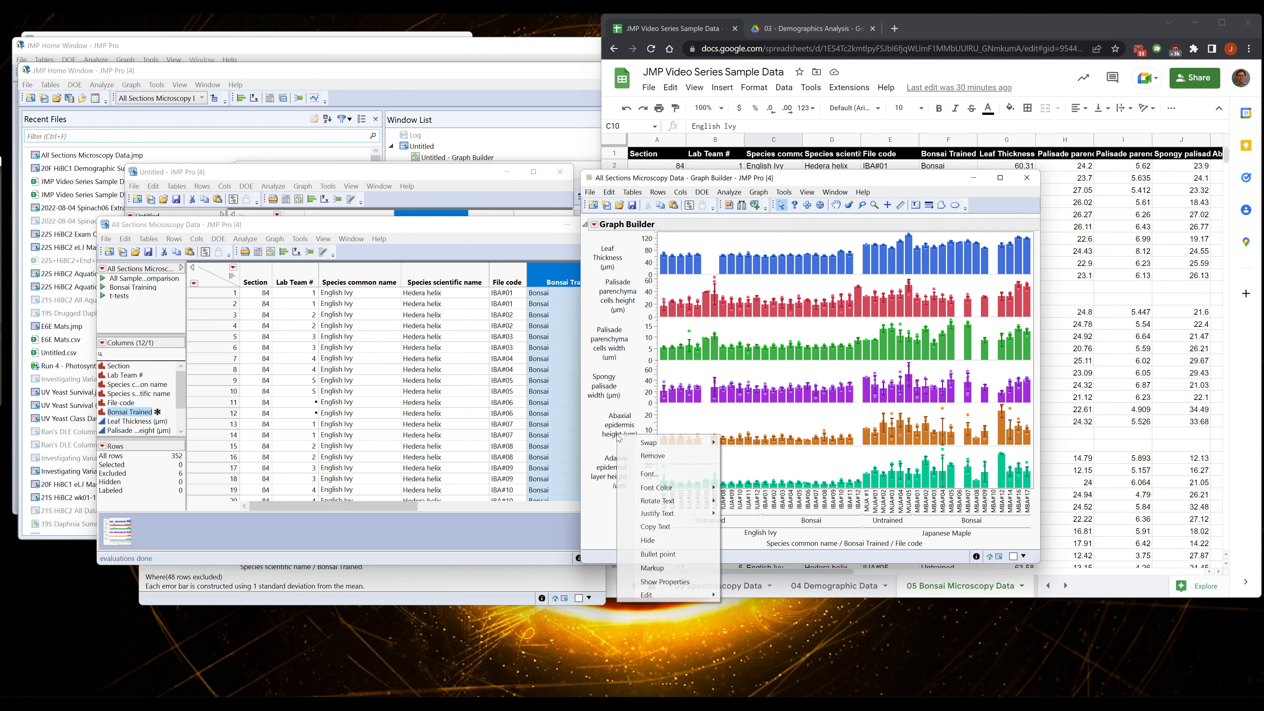
{"action": "left_click", "coordinate": [677, 523]}
{"action": "right_click", "coordinate": [602, 395]}
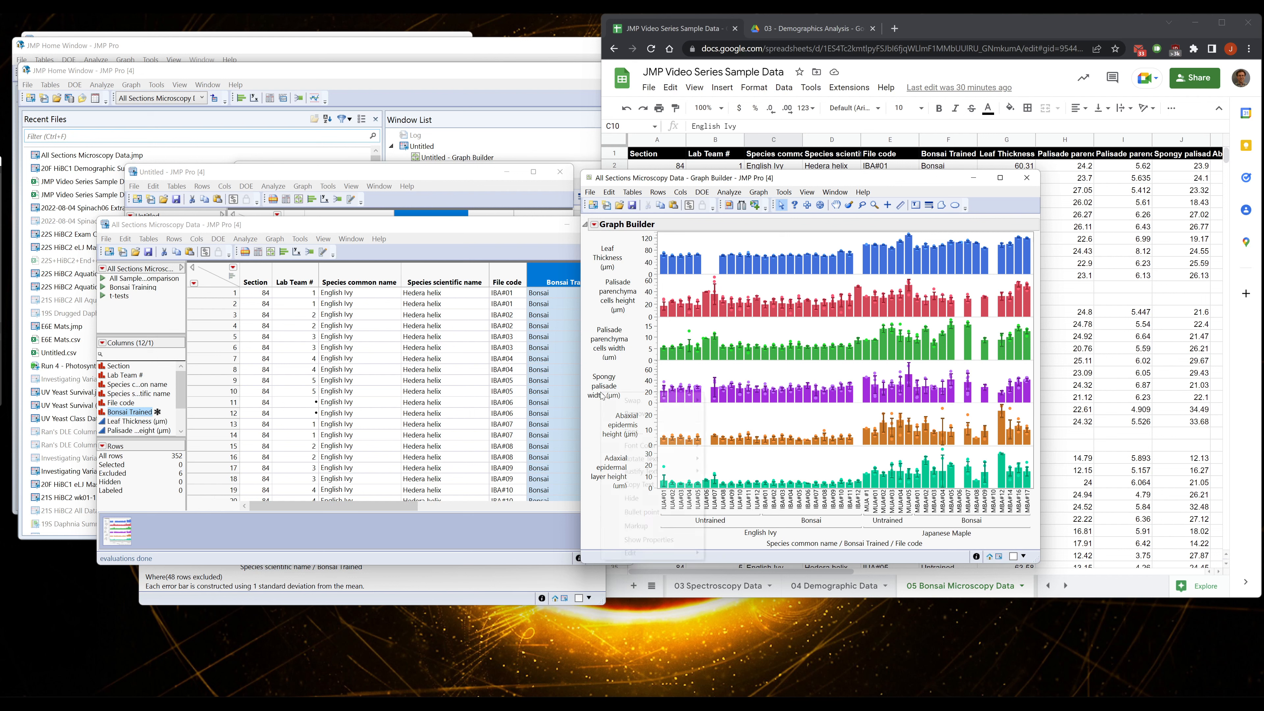
{"action": "mouse_move", "coordinate": [658, 471]}
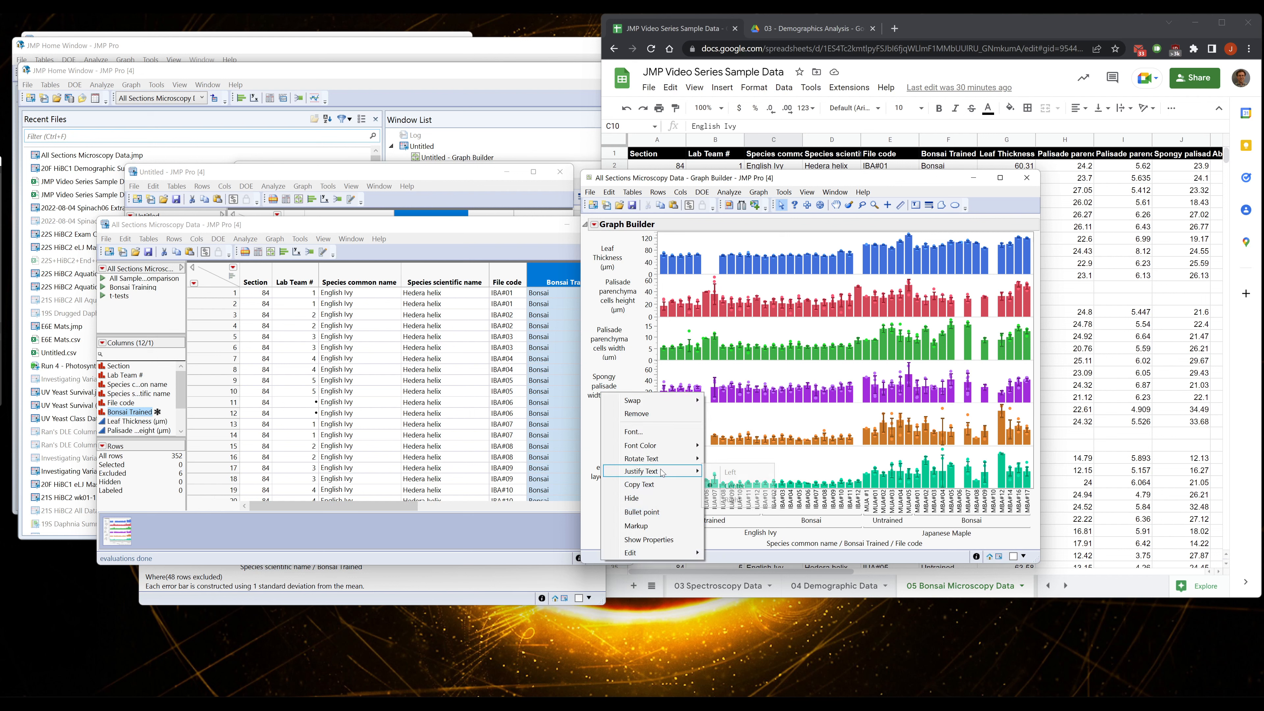
{"action": "left_click", "coordinate": [726, 499]}
Right-justify the Palisade parenchyma cells width, Palisade parenchyma cells height and Leaf Thickness axis titles
{"action": "right_click", "coordinate": [613, 341]}
{"action": "mouse_move", "coordinate": [669, 418]}
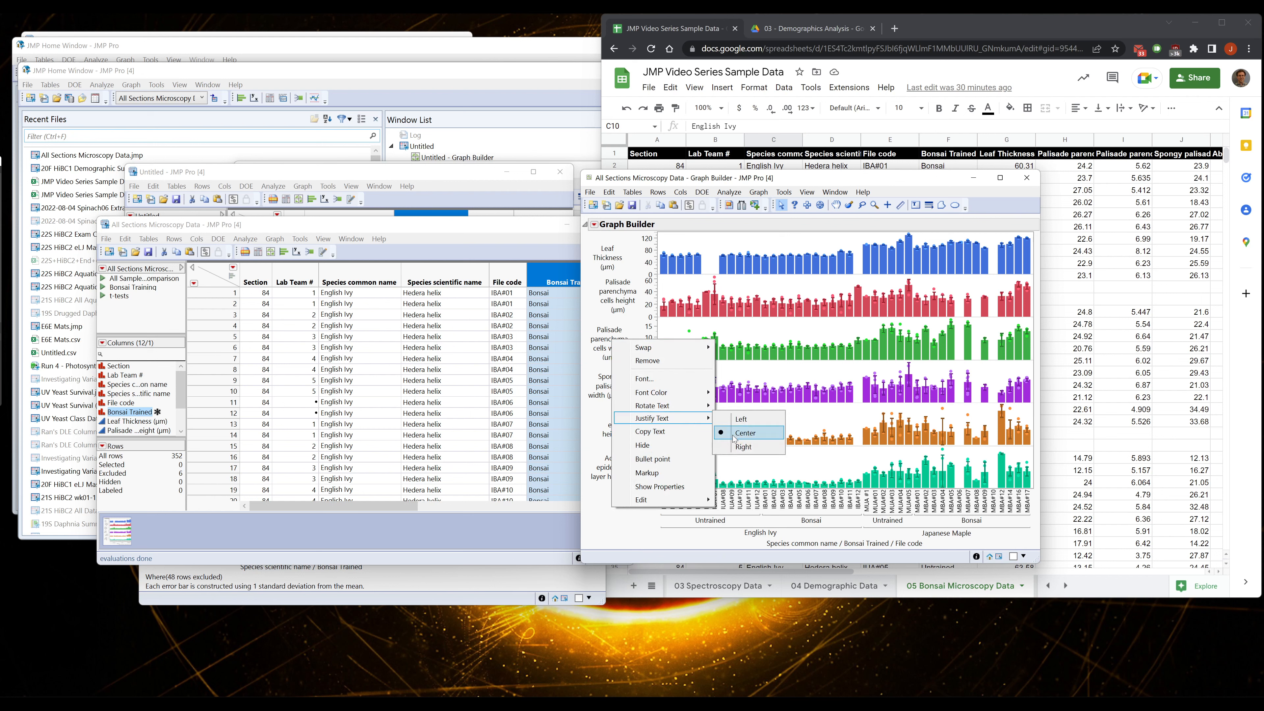
{"action": "left_click", "coordinate": [735, 433]}
{"action": "right_click", "coordinate": [617, 295]}
{"action": "mouse_move", "coordinate": [723, 379]}
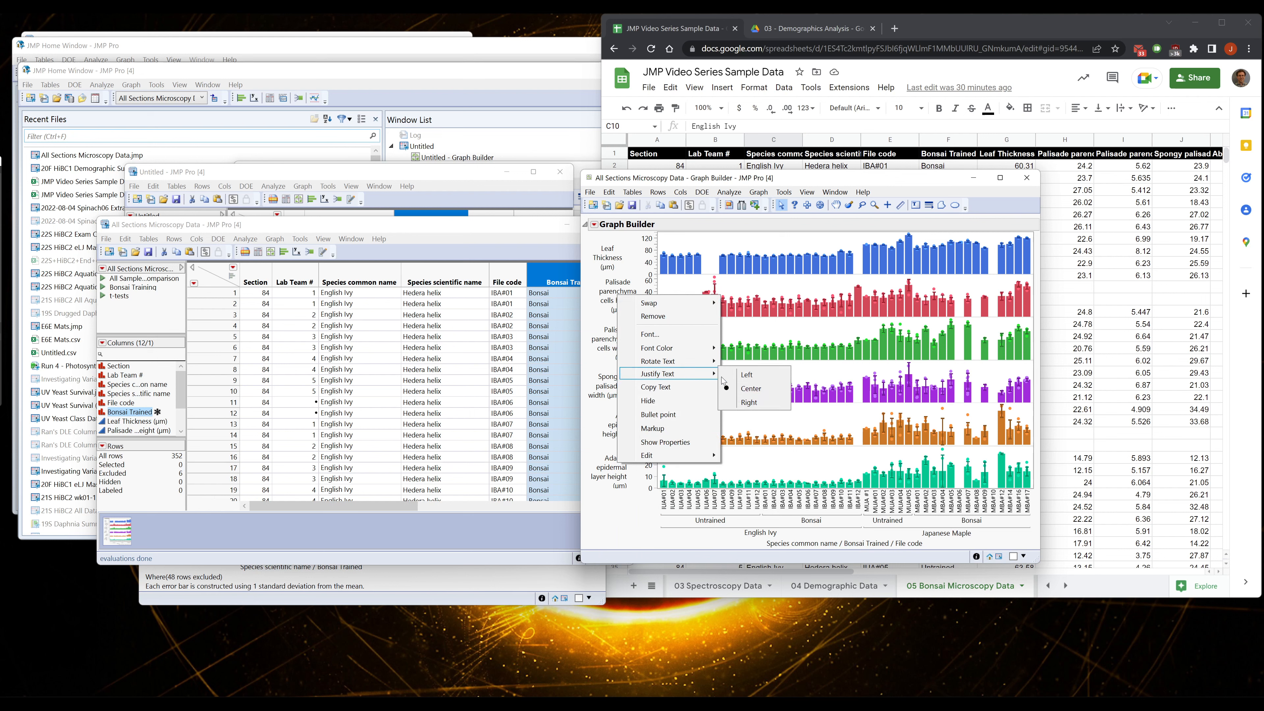
{"action": "left_click", "coordinate": [748, 403]}
{"action": "right_click", "coordinate": [614, 253]}
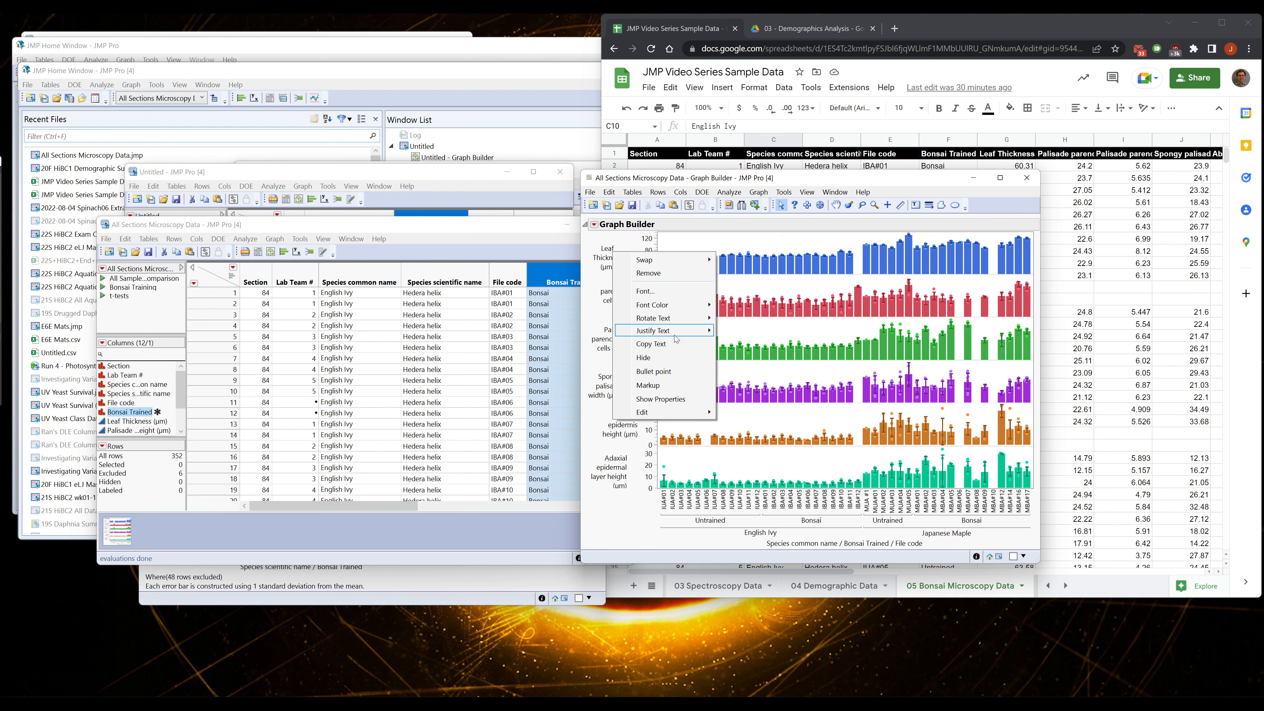
{"action": "mouse_move", "coordinate": [677, 333]}
{"action": "left_click", "coordinate": [734, 344]}
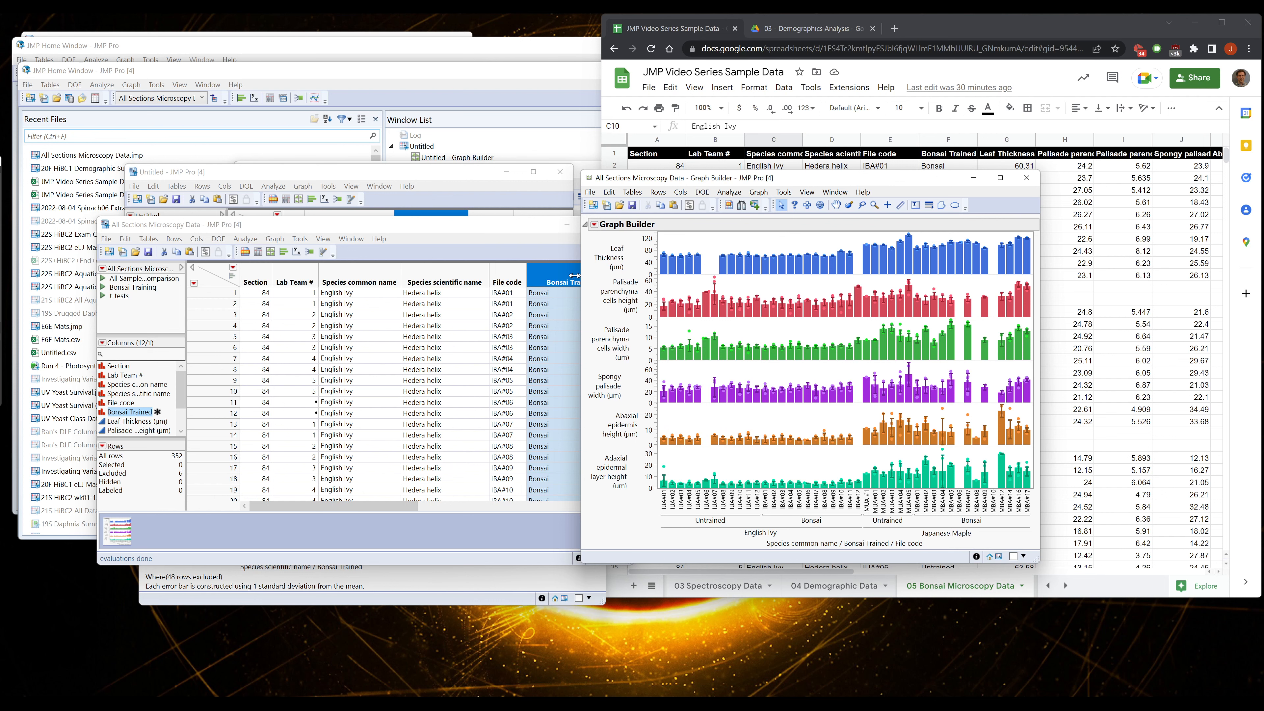
Widen the graph window and shift the plot's edge to give the Y axis titles more room
{"action": "left_click_drag", "start_coordinate": [575, 275], "coordinate": [535, 275]}
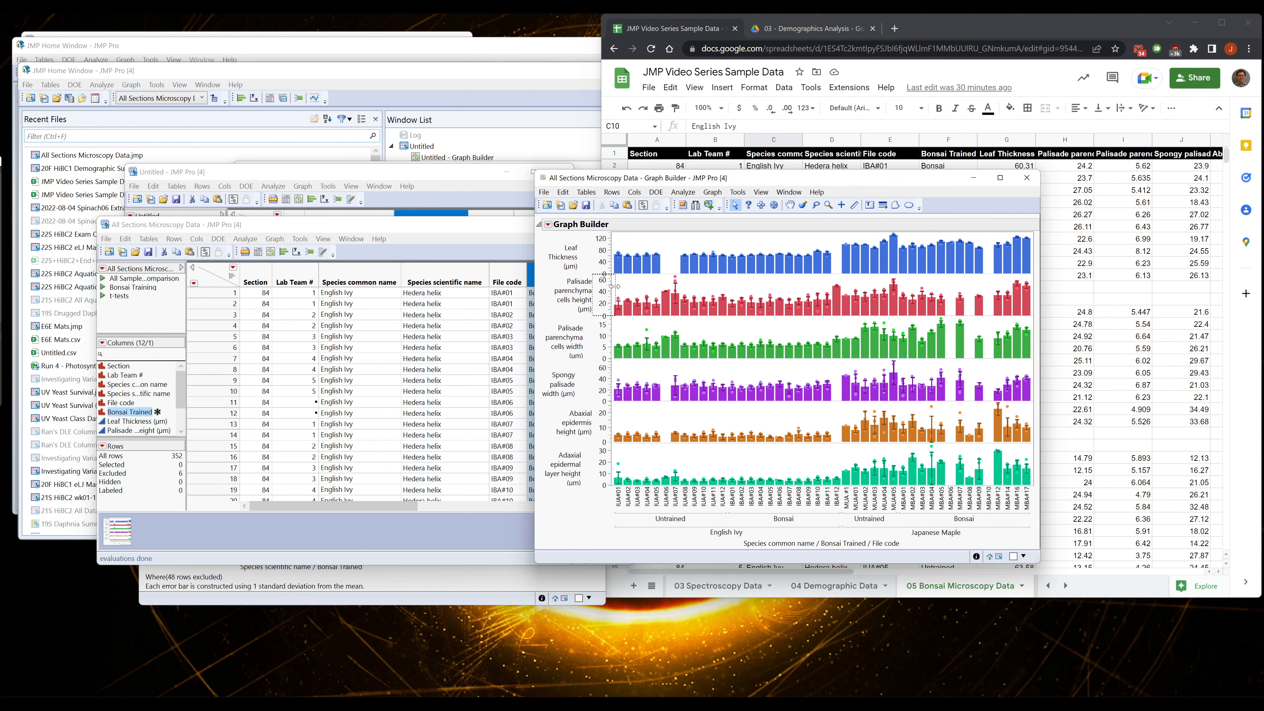
{"action": "left_click_drag", "start_coordinate": [615, 287], "coordinate": [621, 287]}
{"action": "left_click", "coordinate": [573, 292]}
{"action": "left_click", "coordinate": [571, 258]}
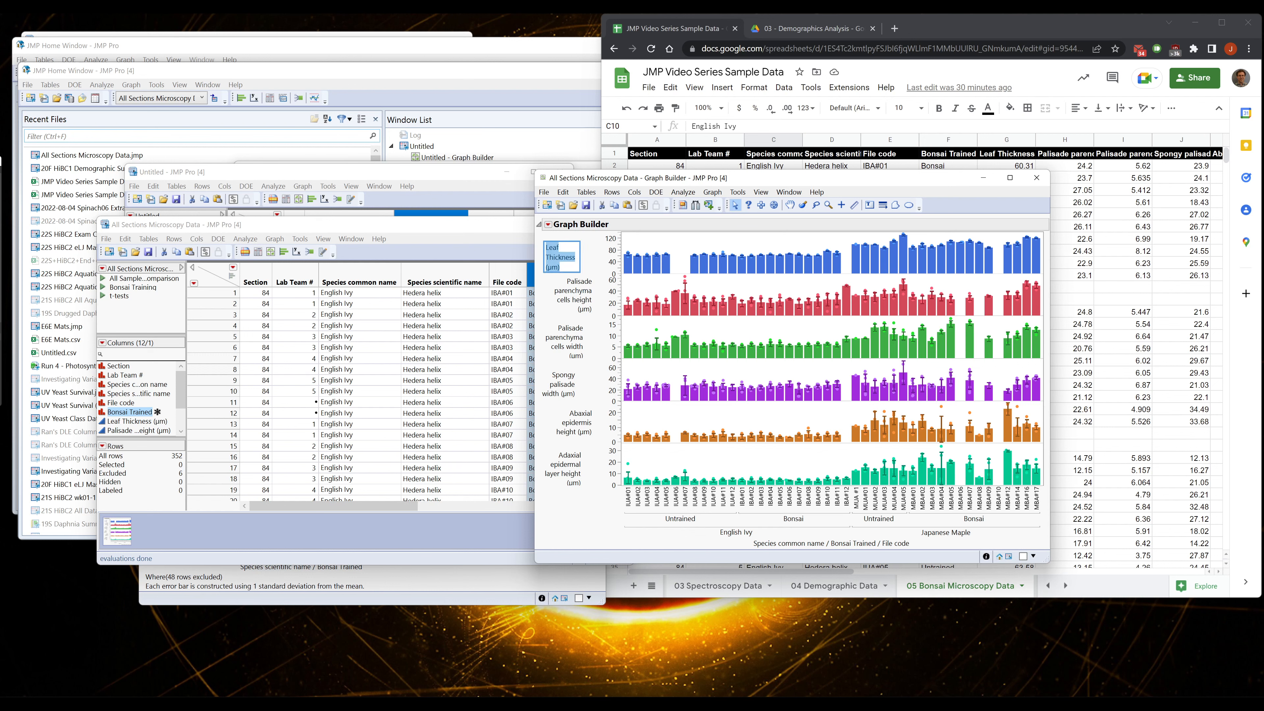
{"action": "left_click", "coordinate": [591, 262]}
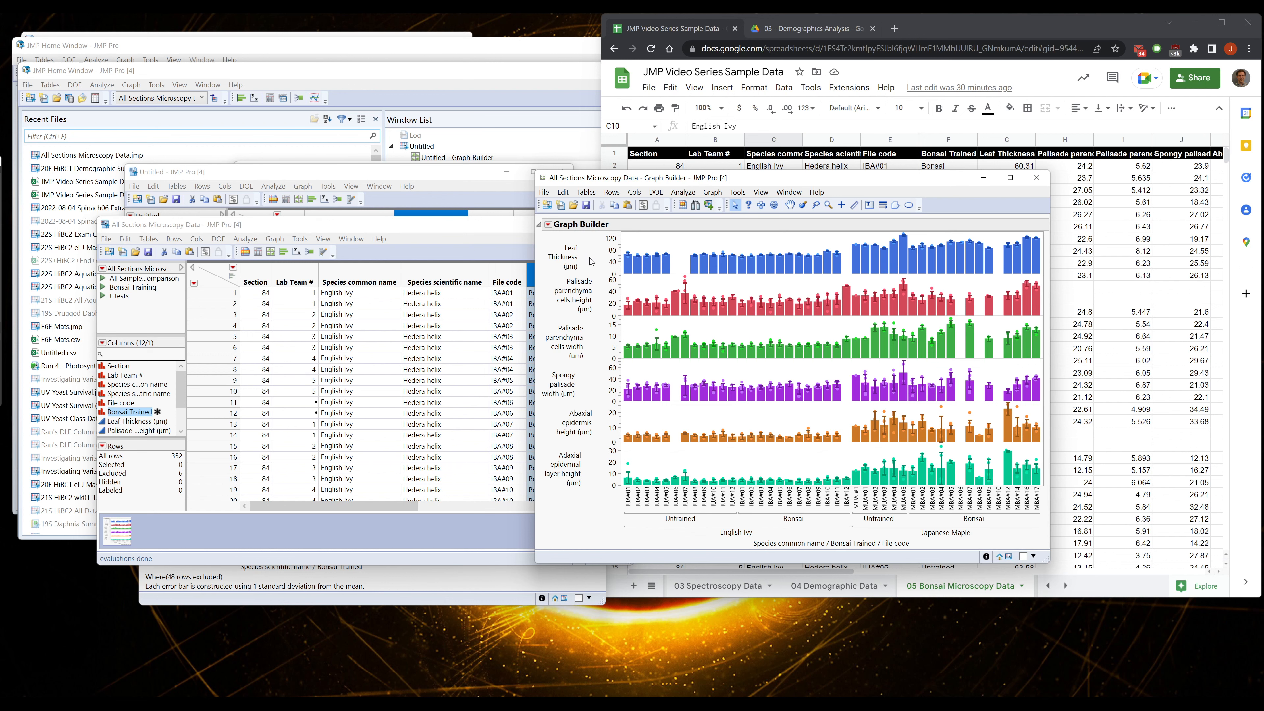
{"action": "left_click_drag", "start_coordinate": [591, 258], "coordinate": [587, 258]}
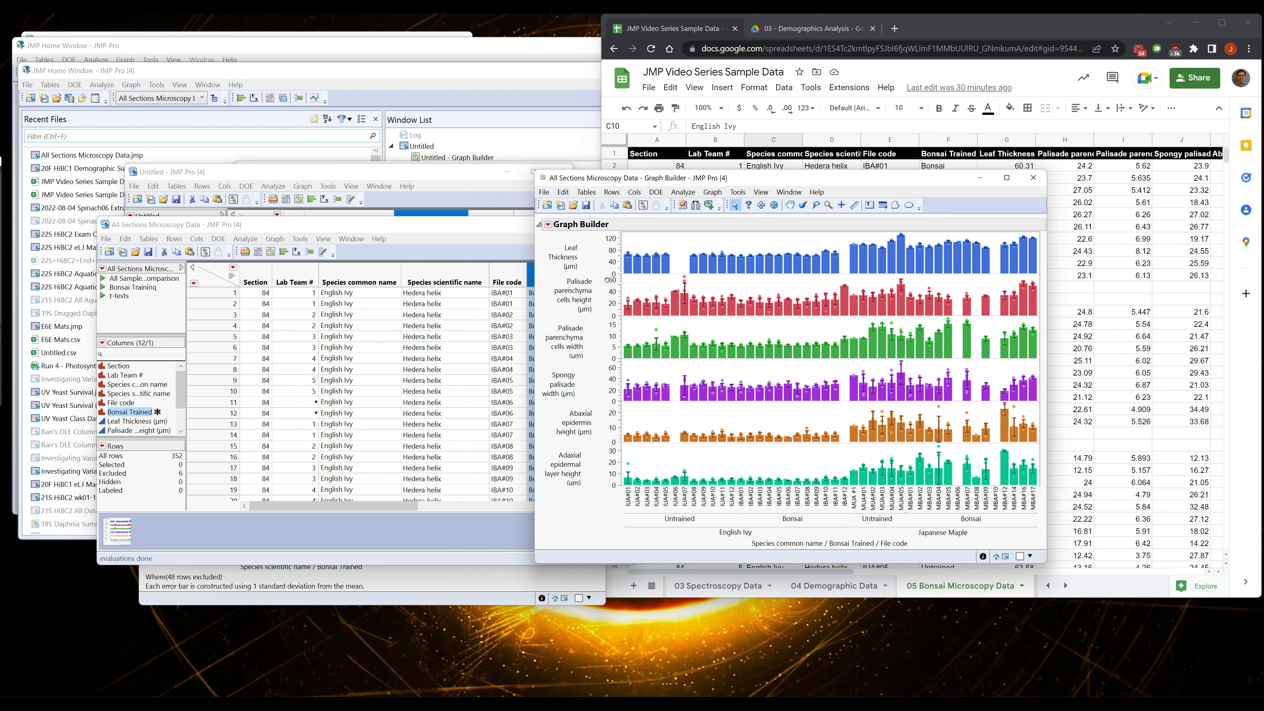
{"action": "left_click_drag", "start_coordinate": [616, 281], "coordinate": [616, 283]}
Move the graph aside and select the six measurement columns, Leaf Thickness through Adaxial epidermal layer height, in the All Sections Microscopy Data table
{"action": "left_click_drag", "start_coordinate": [760, 186], "coordinate": [616, 205]}
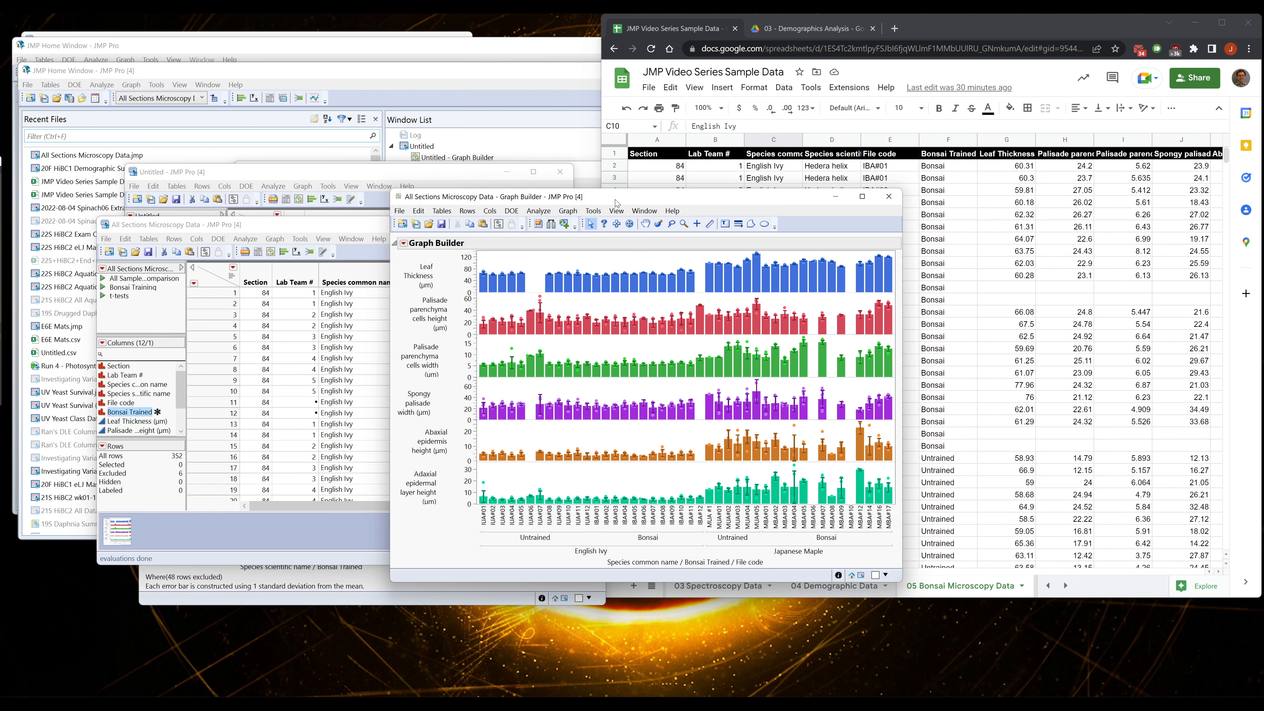
{"action": "left_click_drag", "start_coordinate": [616, 205], "coordinate": [687, 195]}
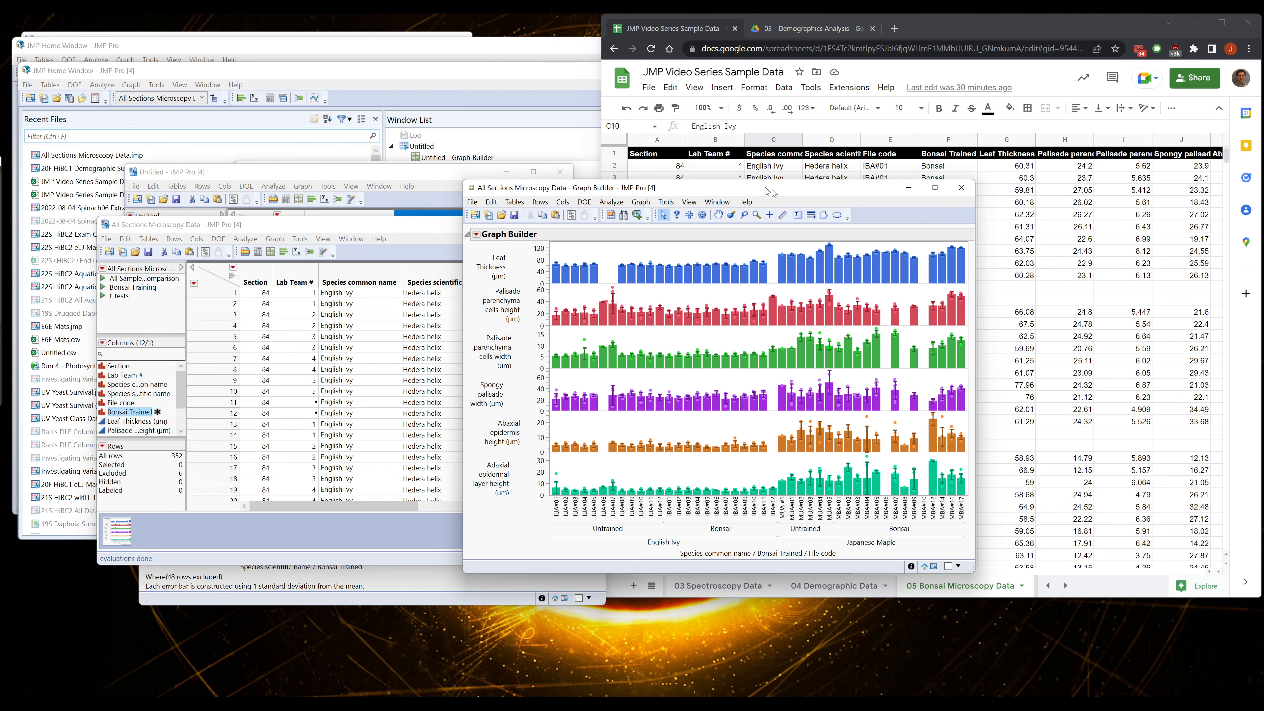
{"action": "left_click_drag", "start_coordinate": [771, 189], "coordinate": [807, 194]}
{"action": "left_click", "coordinate": [318, 227]}
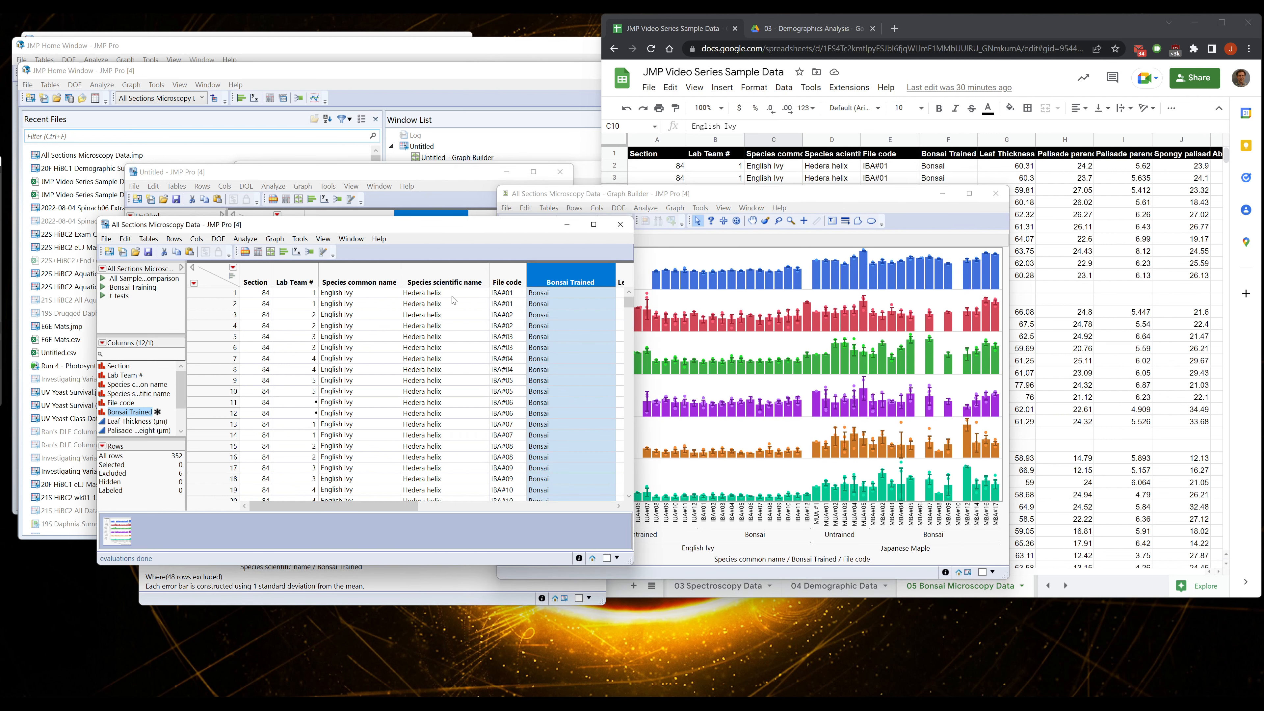
{"action": "scroll", "coordinate": [159, 412], "scroll_direction": "down", "scroll_amount": 2}
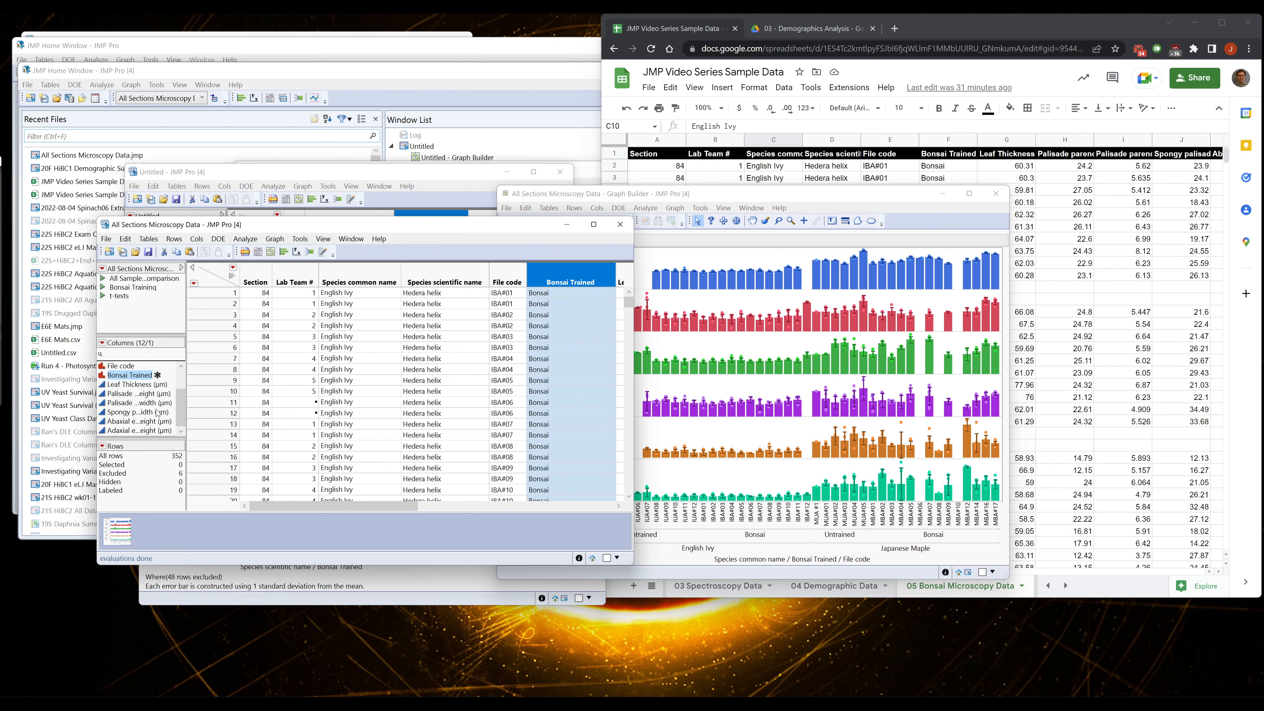
{"action": "left_click_drag", "start_coordinate": [139, 384], "coordinate": [140, 430]}
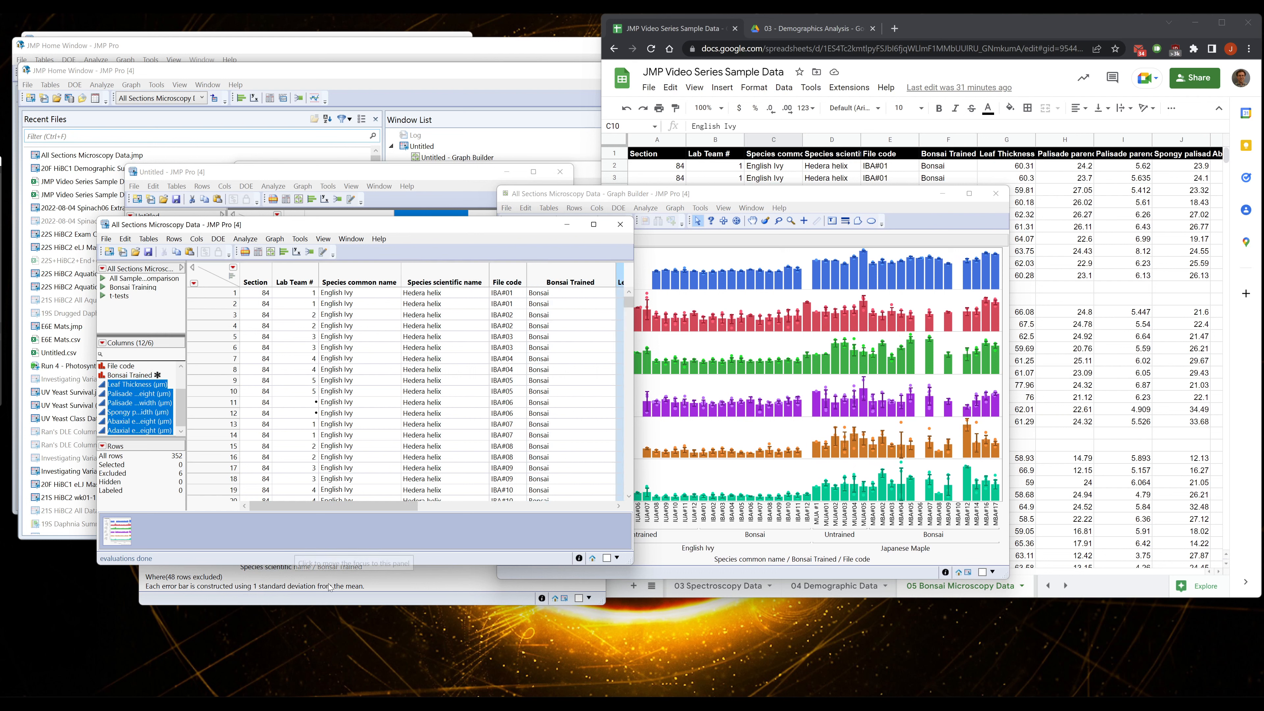
Bring the Untitled graph of mean length by species and bonsai training forward and place it beside its stacked data table
{"action": "left_click", "coordinate": [399, 583]}
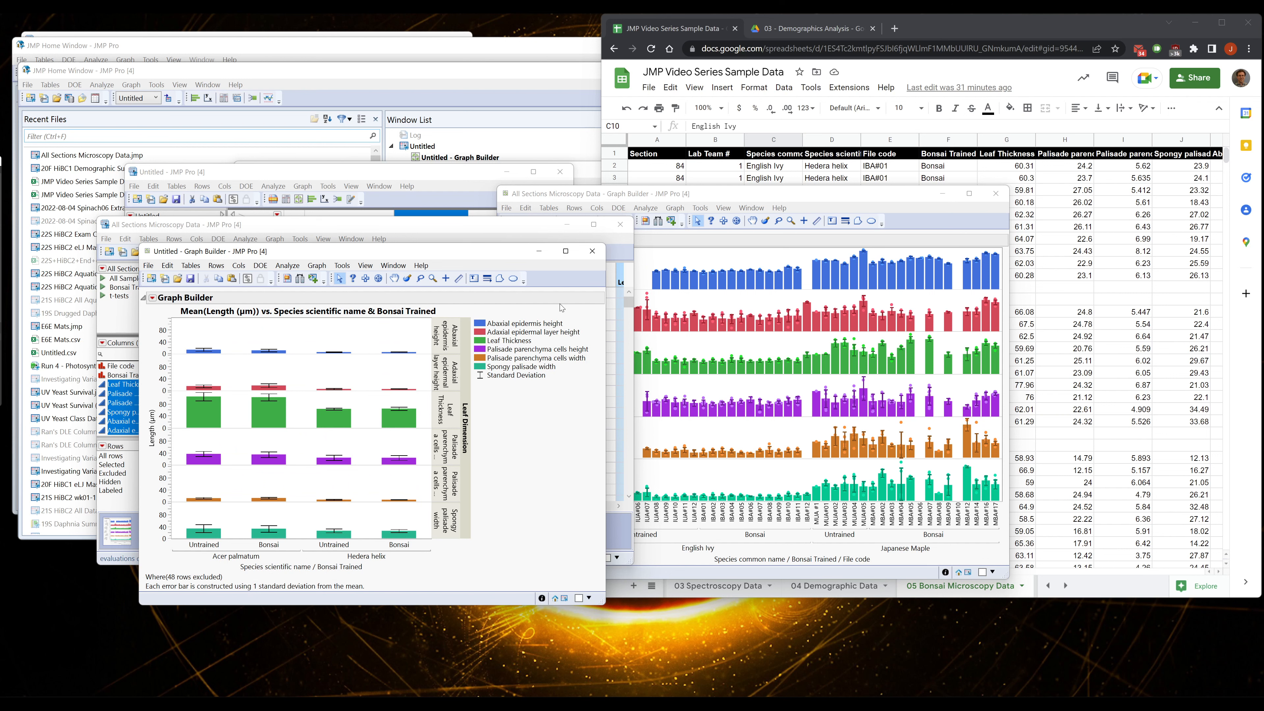
{"action": "left_click_drag", "start_coordinate": [296, 252], "coordinate": [608, 350]}
{"action": "double_click", "coordinate": [490, 172]}
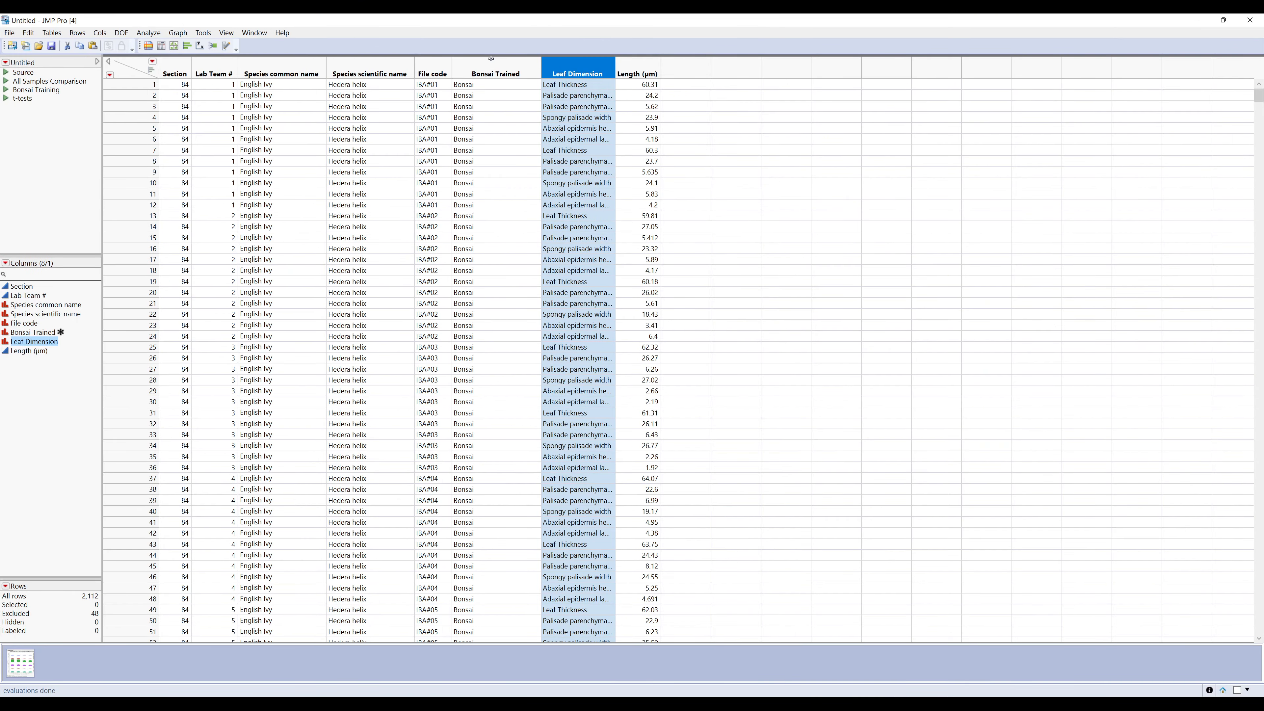
{"action": "double_click", "coordinate": [462, 21]}
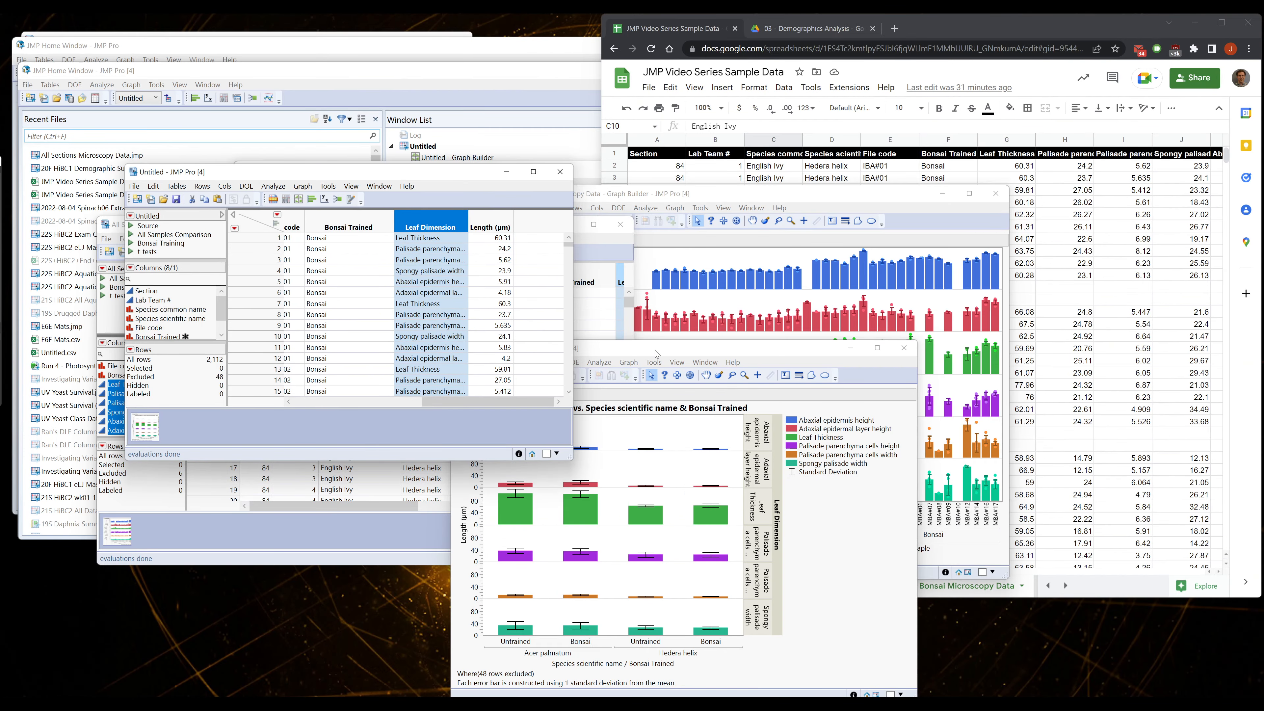
{"action": "left_click_drag", "start_coordinate": [656, 354], "coordinate": [583, 270]}
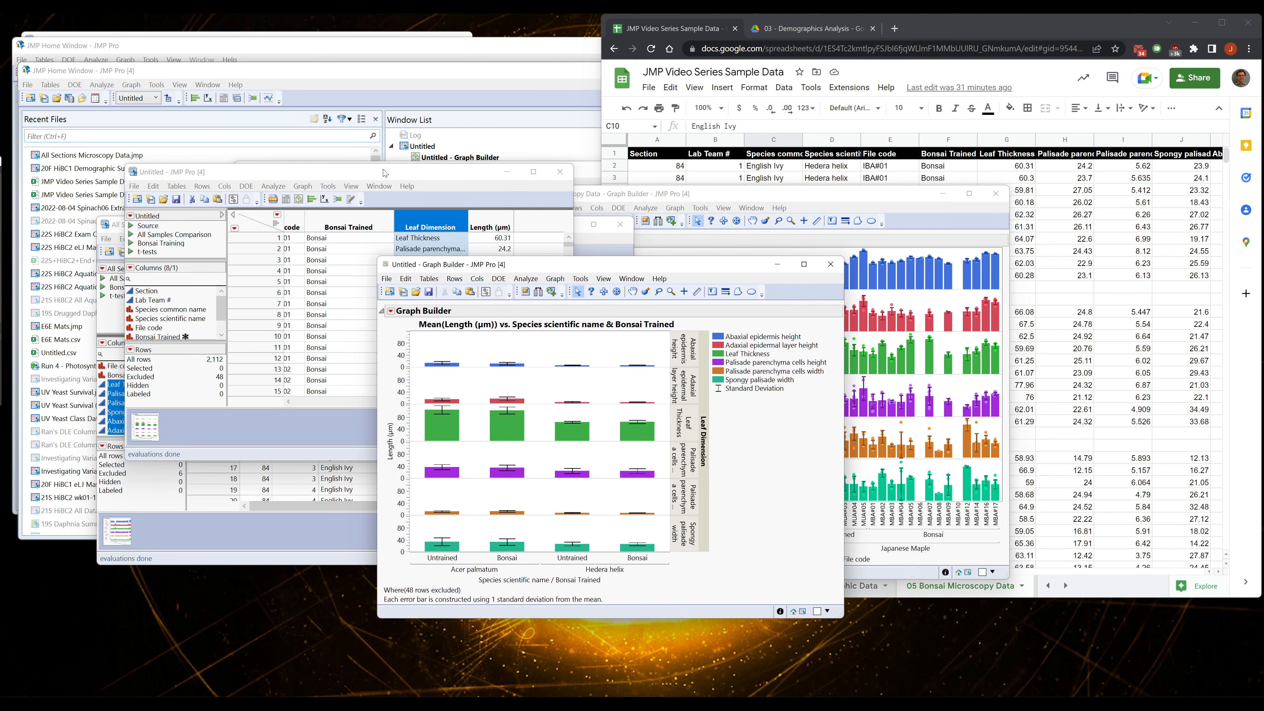
Examine the File code, Leaf Dimension and Length (µm) columns in the stacked Untitled data table
{"action": "left_click", "coordinate": [385, 172]}
{"action": "scroll", "coordinate": [386, 244], "scroll_direction": "left", "scroll_amount": 3}
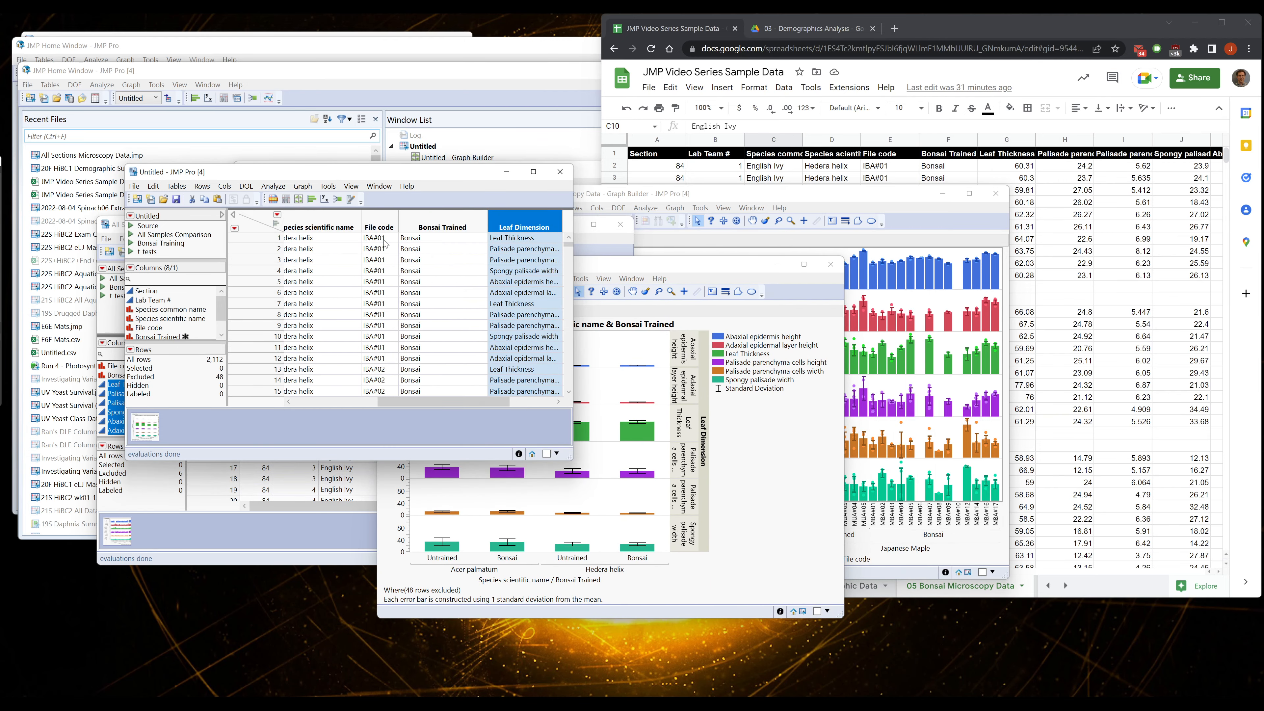
{"action": "left_click_drag", "start_coordinate": [385, 244], "coordinate": [384, 295]}
{"action": "left_click", "coordinate": [378, 305]}
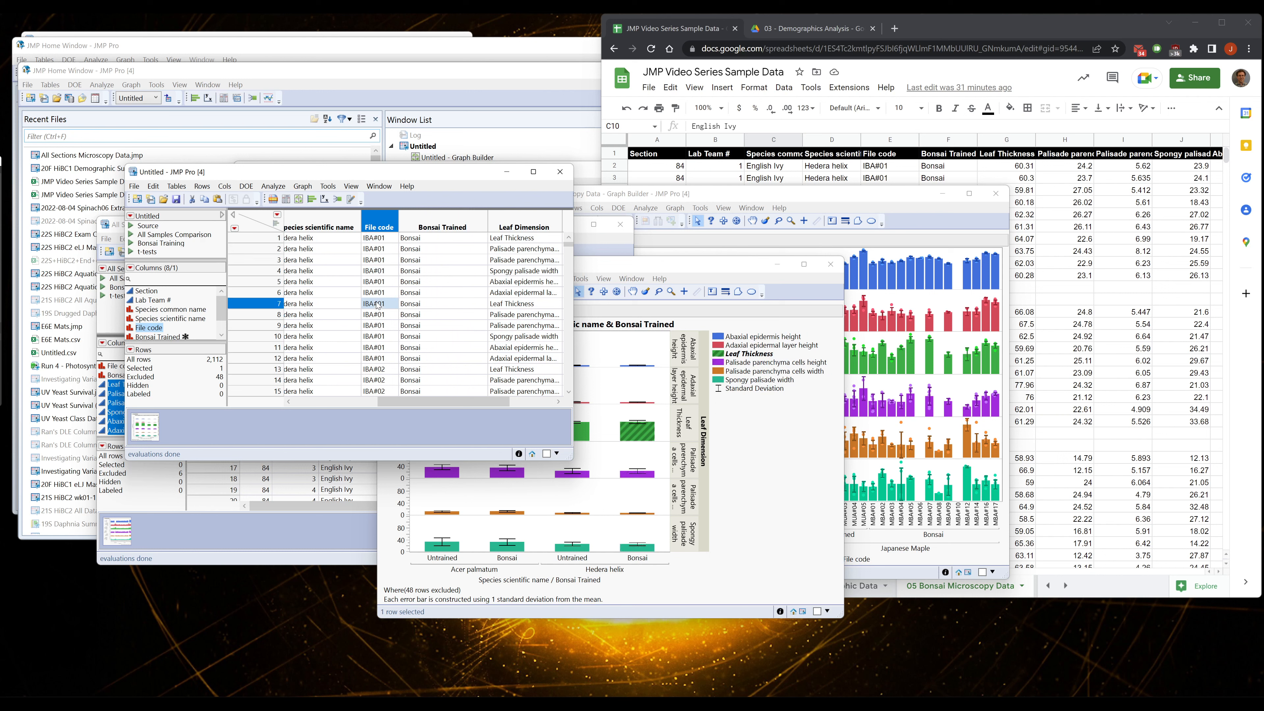
{"action": "left_click_drag", "start_coordinate": [440, 401], "coordinate": [486, 402]}
{"action": "left_click", "coordinate": [495, 239]}
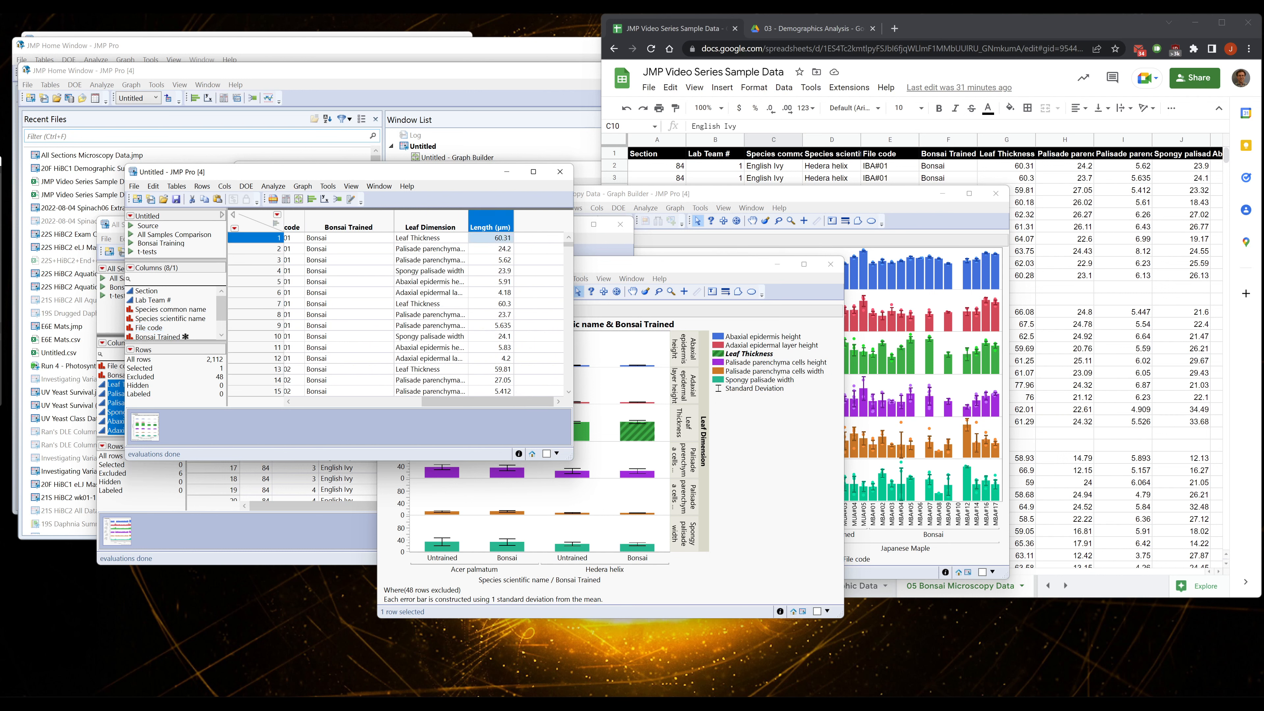
Return to the Untitled mean length graph, clear its selection, and reposition and enlarge its window
{"action": "left_click", "coordinate": [688, 269]}
{"action": "left_click", "coordinate": [749, 408]}
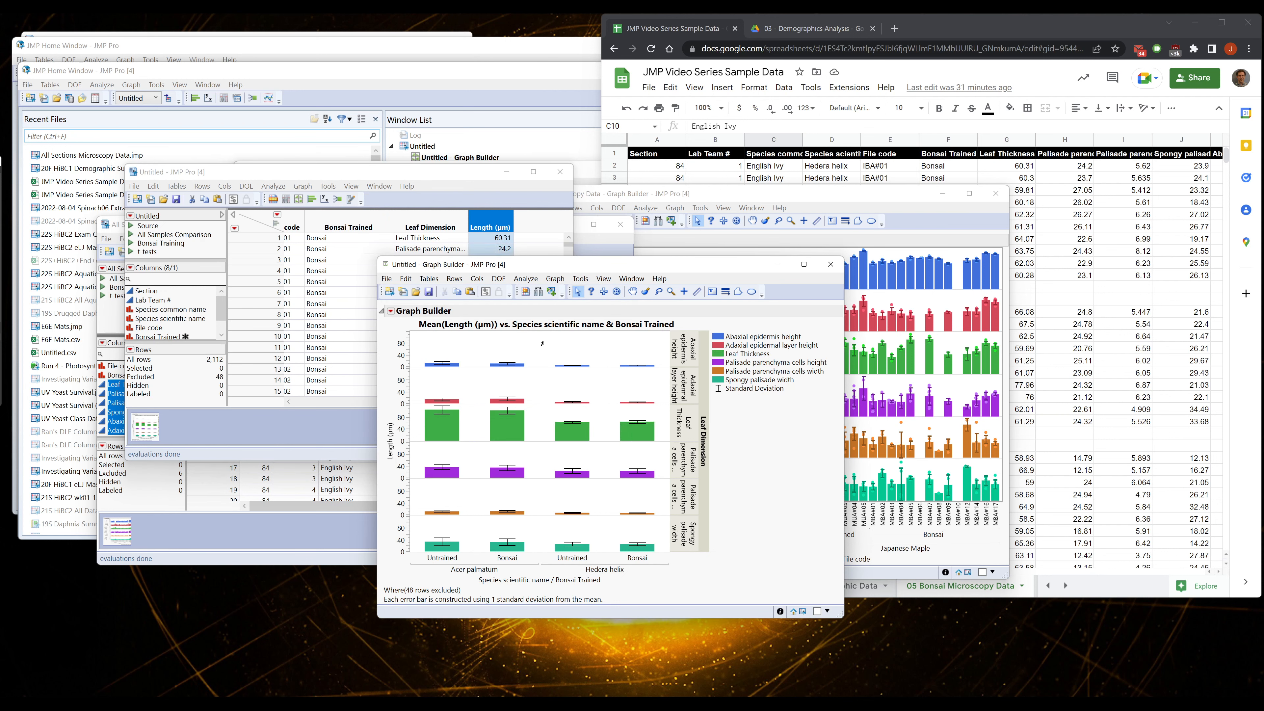
{"action": "right_click", "coordinate": [699, 438]}
{"action": "key", "text": "Escape"}
{"action": "left_click", "coordinate": [391, 310]}
{"action": "left_click", "coordinate": [468, 271]}
{"action": "left_click_drag", "start_coordinate": [468, 270], "coordinate": [334, 201]}
{"action": "left_click_drag", "start_coordinate": [709, 546], "coordinate": [774, 586]}
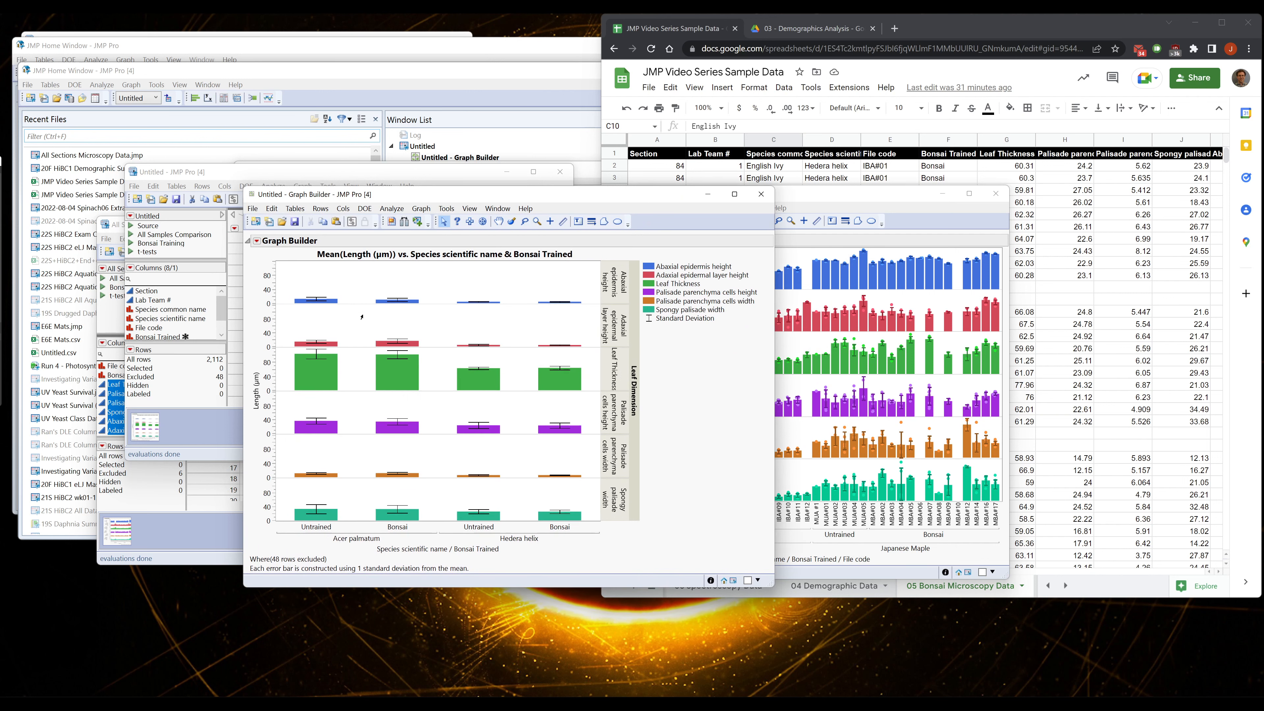
Hide the title, legend and footer of the mean length graph
{"action": "left_click", "coordinate": [257, 241], "text": "alt"}
{"action": "left_click", "coordinate": [461, 283]}
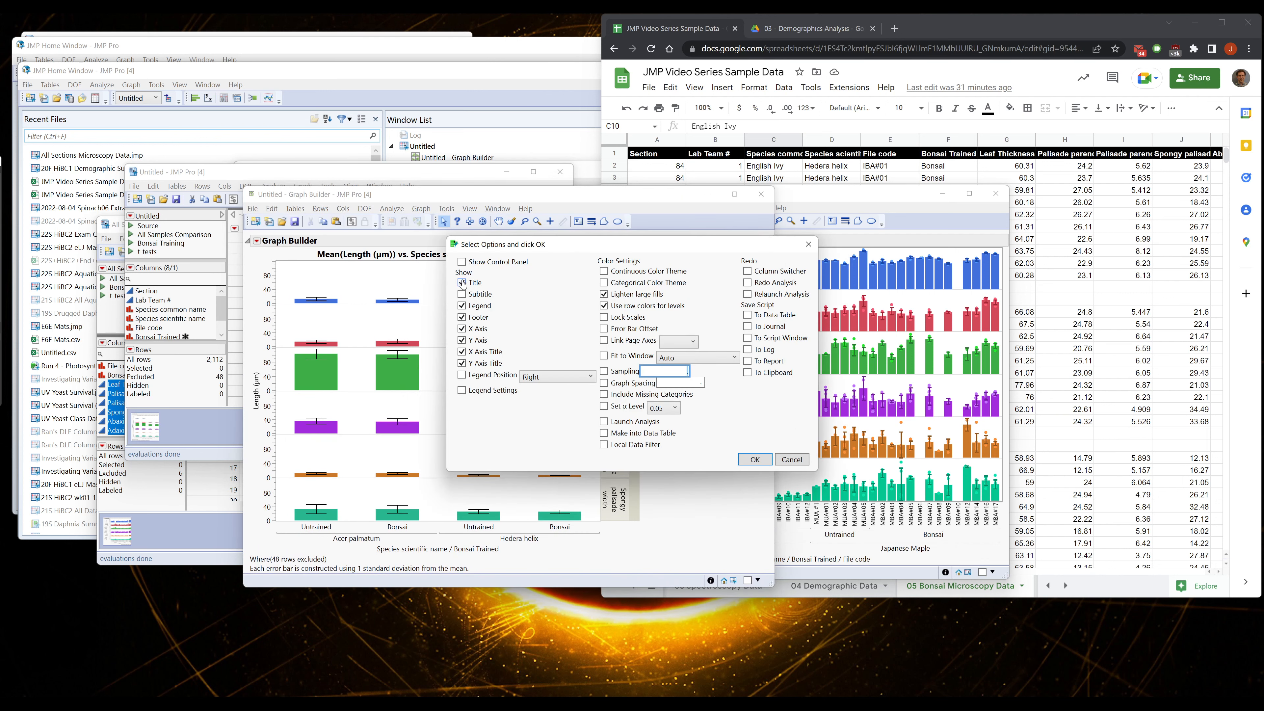
{"action": "left_click", "coordinate": [462, 317]}
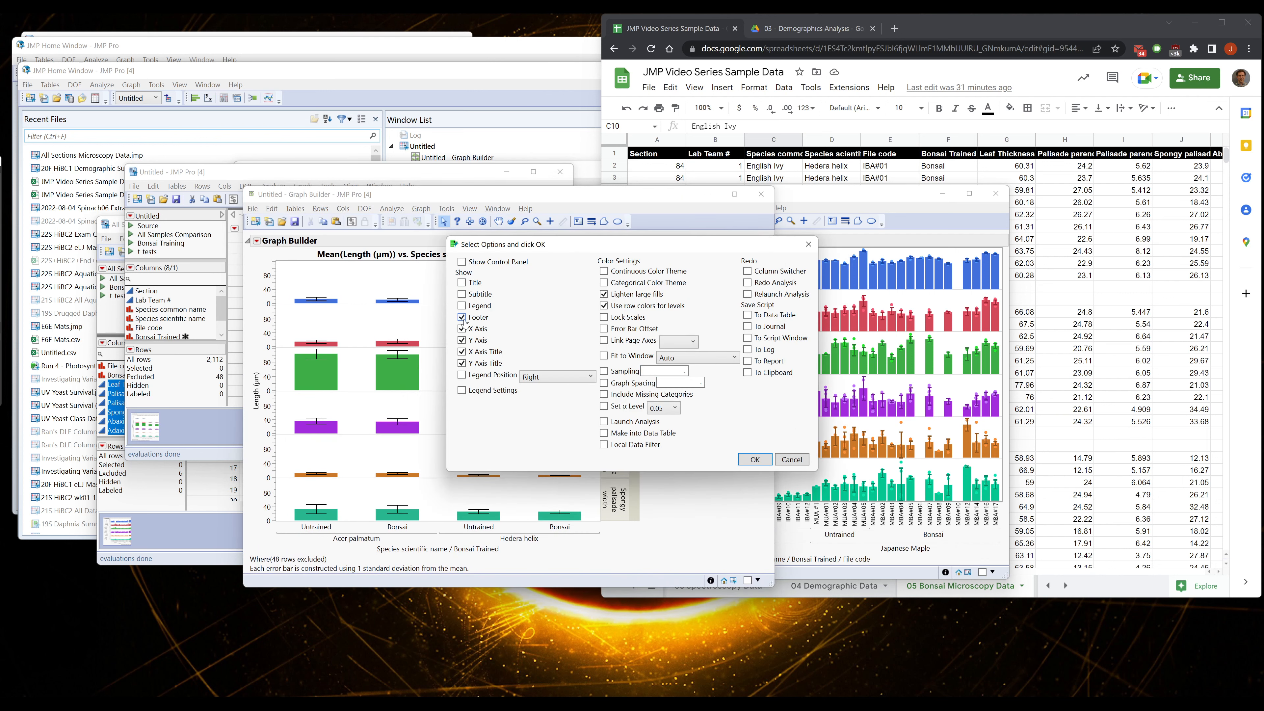
{"action": "left_click", "coordinate": [754, 459]}
Set the Y Group Edge of the Leaf Dimension grouping to Left
{"action": "right_click", "coordinate": [627, 381]}
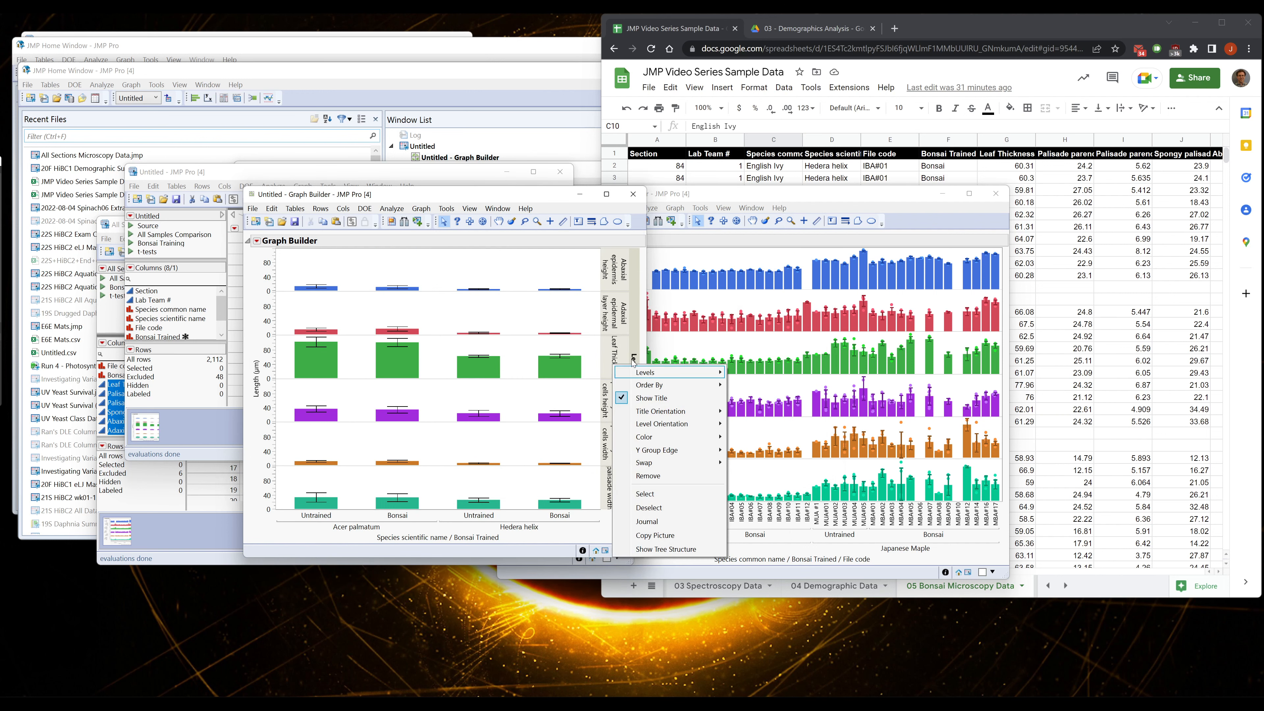
{"action": "mouse_move", "coordinate": [675, 423]}
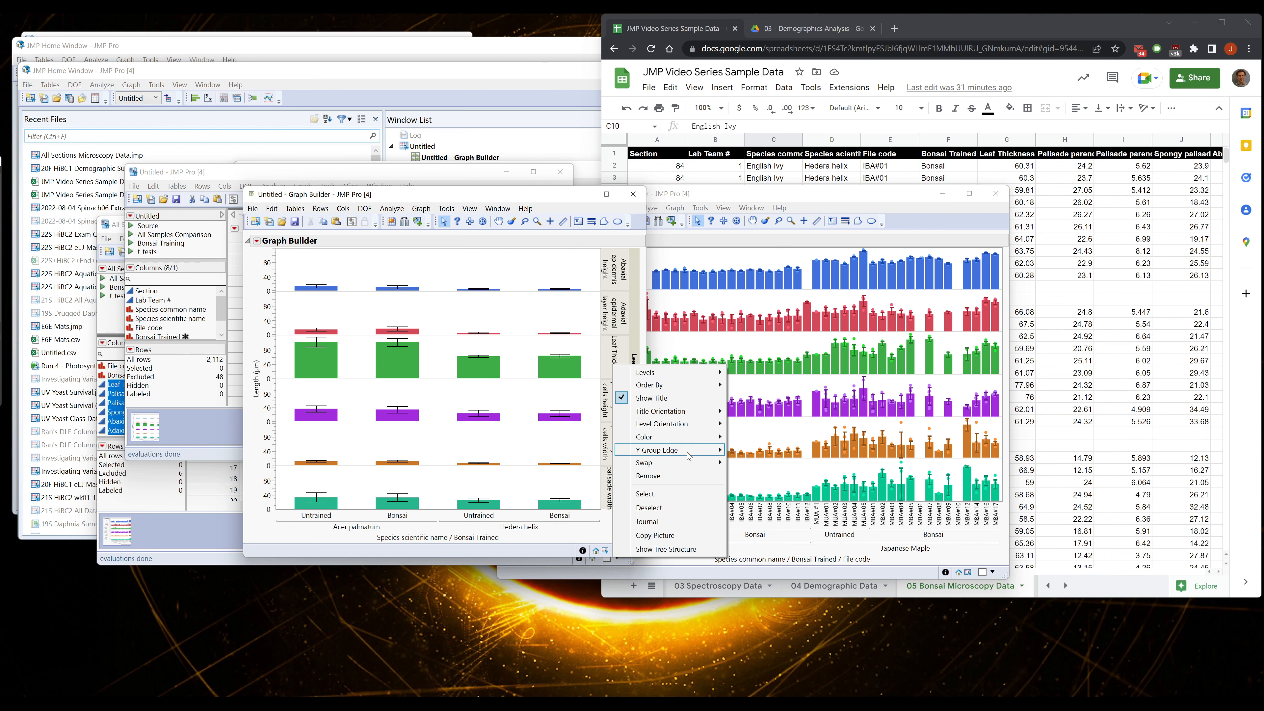
{"action": "mouse_move", "coordinate": [688, 451]}
{"action": "left_click", "coordinate": [745, 454]}
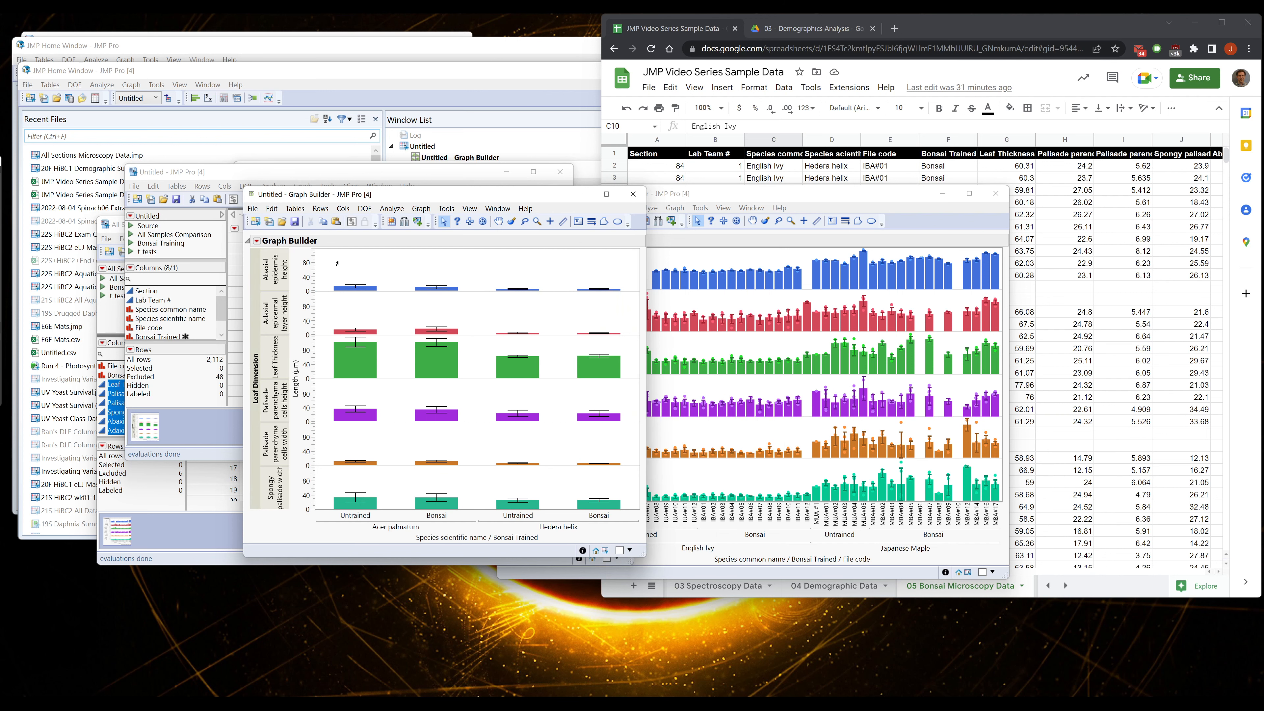
Move the graph window off the stacked Untitled data table and select the table's Leaf Dimension column
{"action": "left_click_drag", "start_coordinate": [398, 197], "coordinate": [575, 219]}
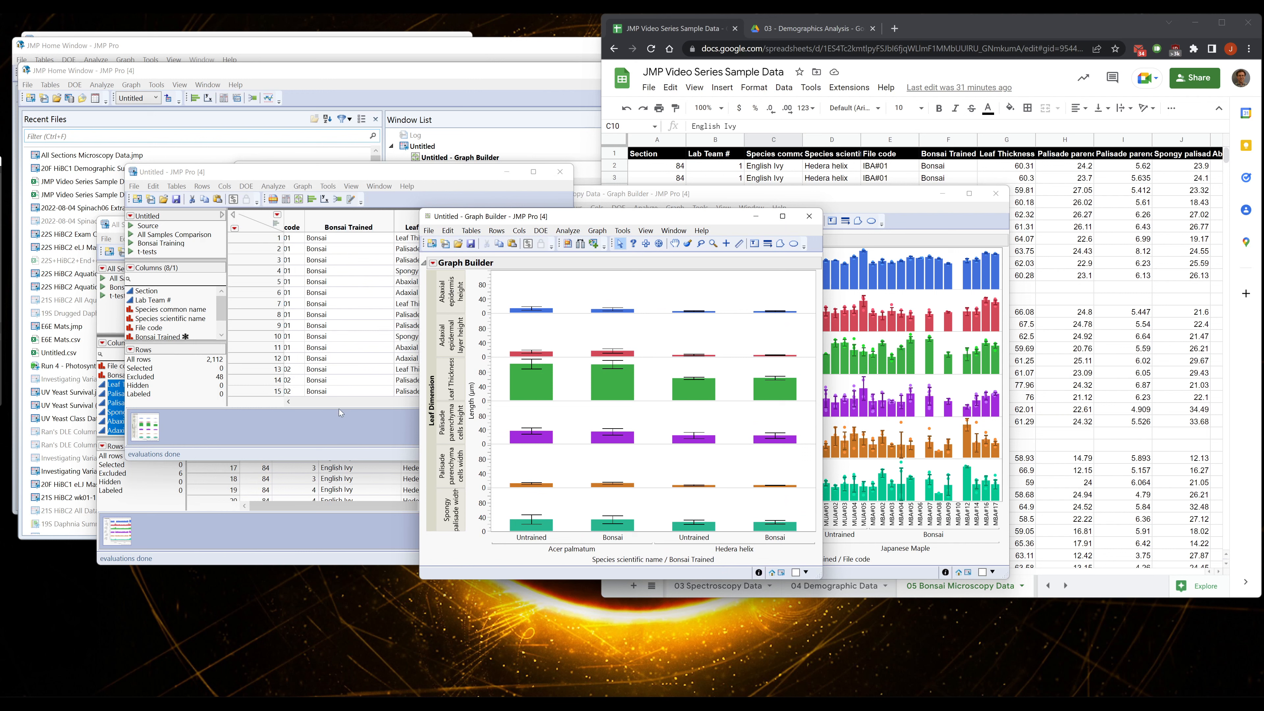
{"action": "left_click_drag", "start_coordinate": [576, 219], "coordinate": [689, 144]}
{"action": "left_click", "coordinate": [433, 222]}
{"action": "right_click", "coordinate": [430, 225]}
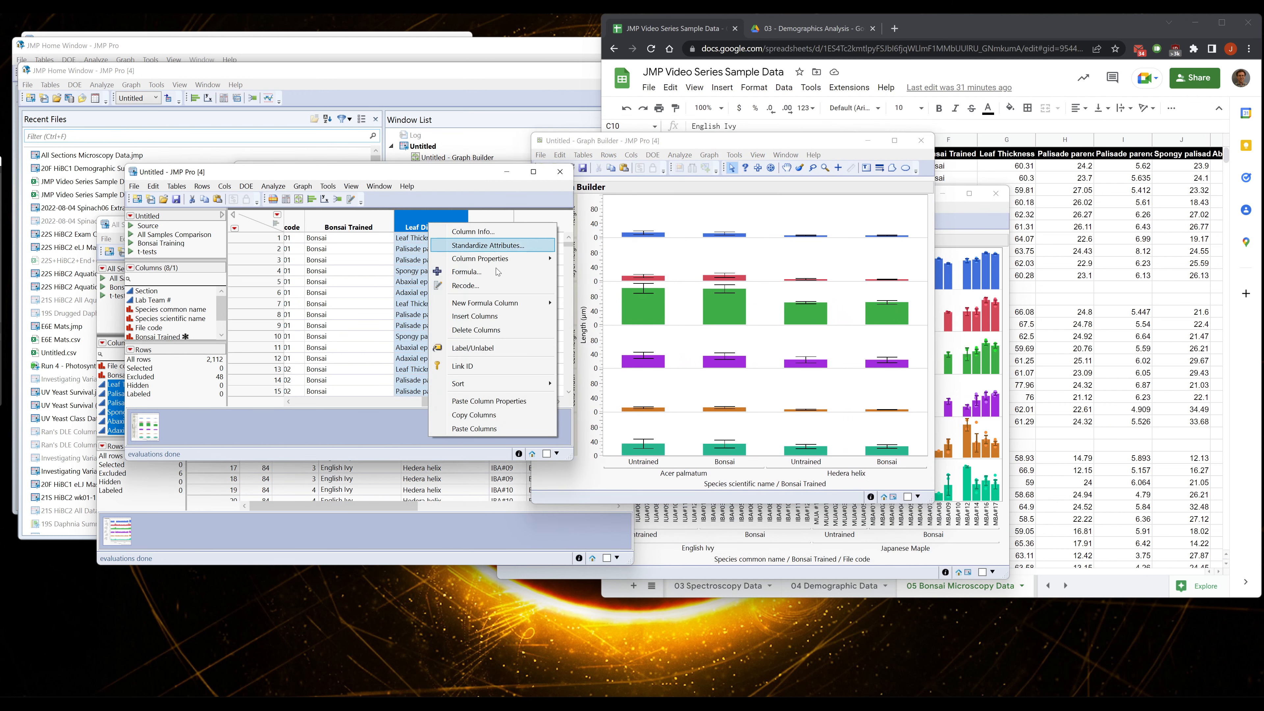
{"action": "mouse_move", "coordinate": [472, 259]}
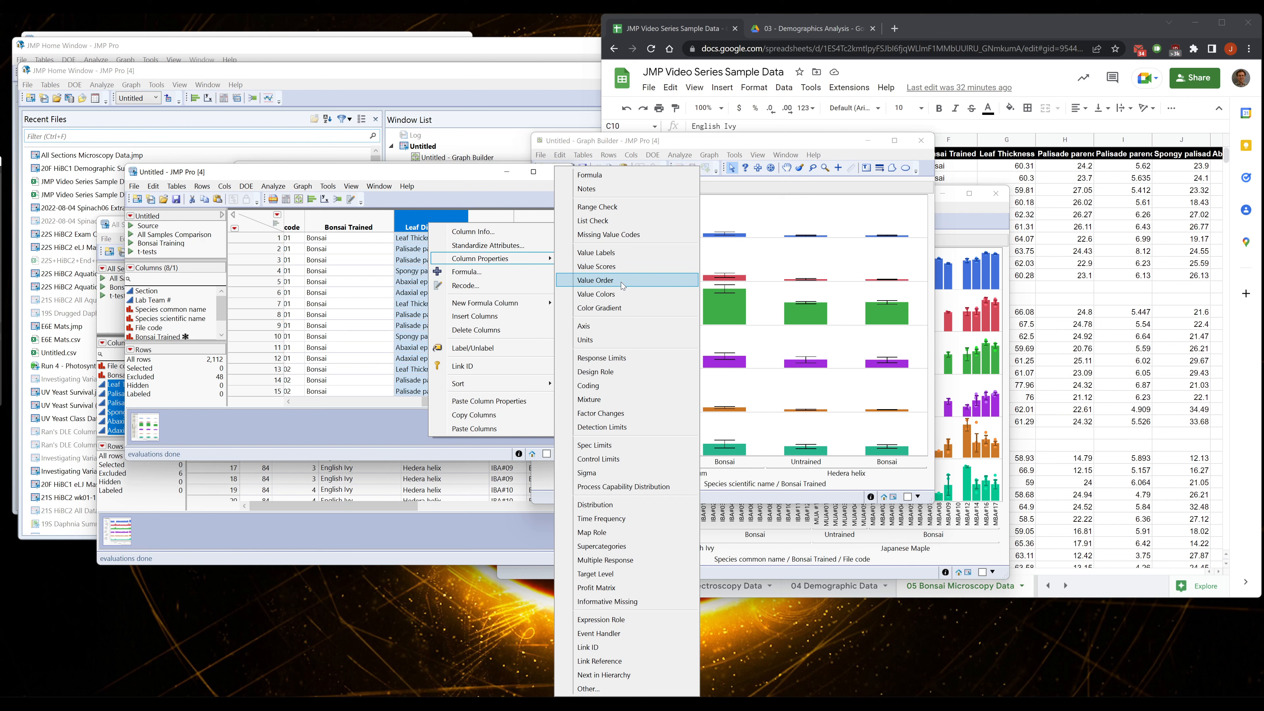
{"action": "left_click", "coordinate": [621, 292]}
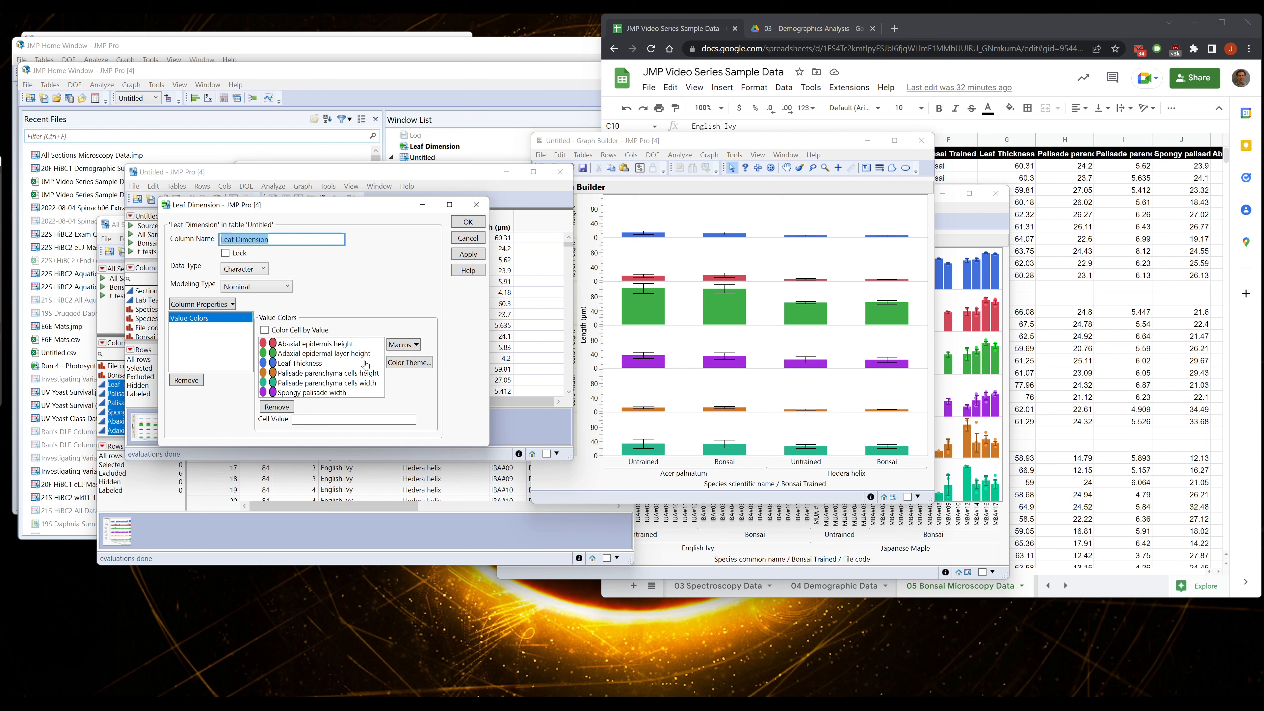
{"action": "left_click", "coordinate": [316, 364]}
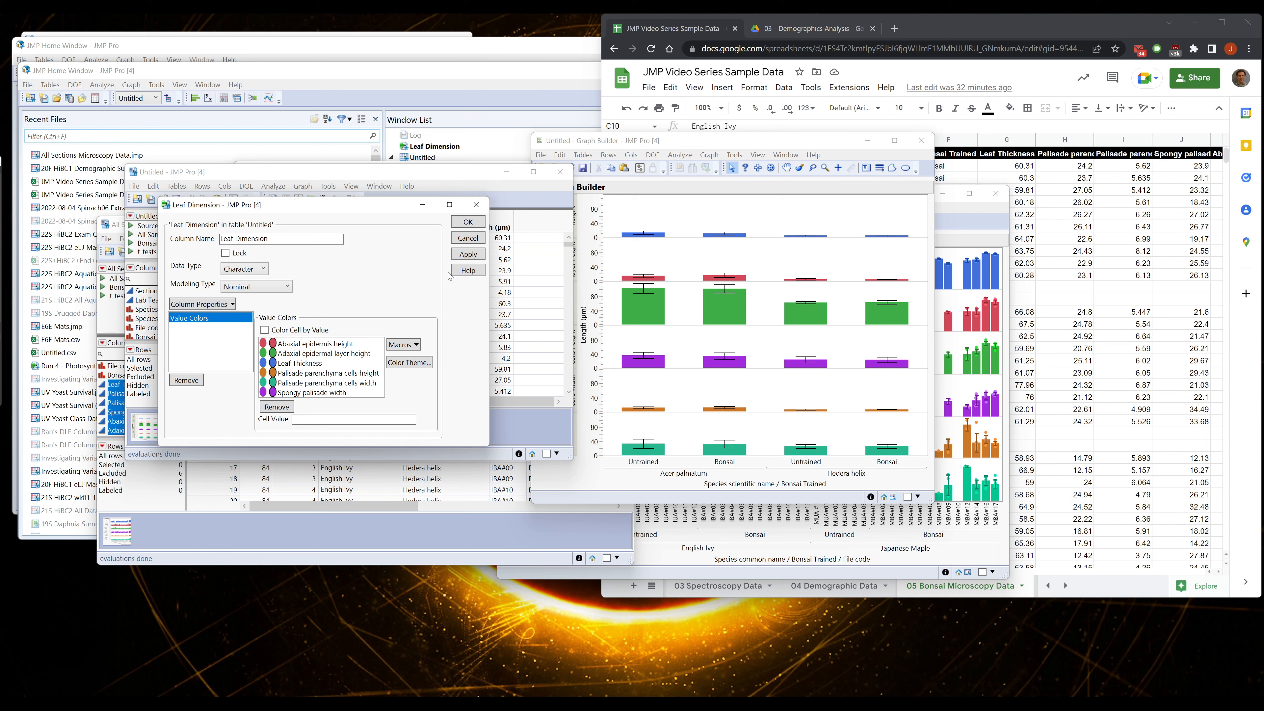
{"action": "left_click", "coordinate": [468, 238]}
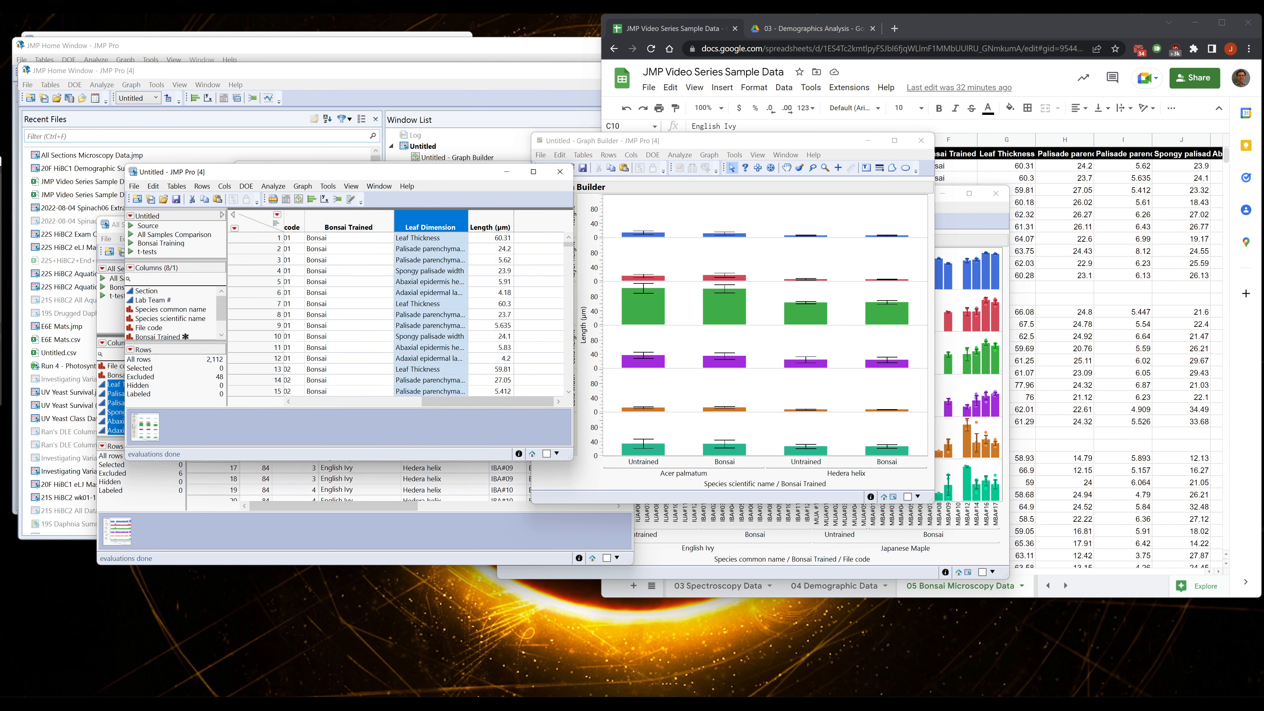
Recode the Leaf Dimension column in place, changing Adaxial epidermal layer height to Adaxial epidermal height
{"action": "right_click", "coordinate": [437, 223]}
{"action": "left_click", "coordinate": [481, 285]}
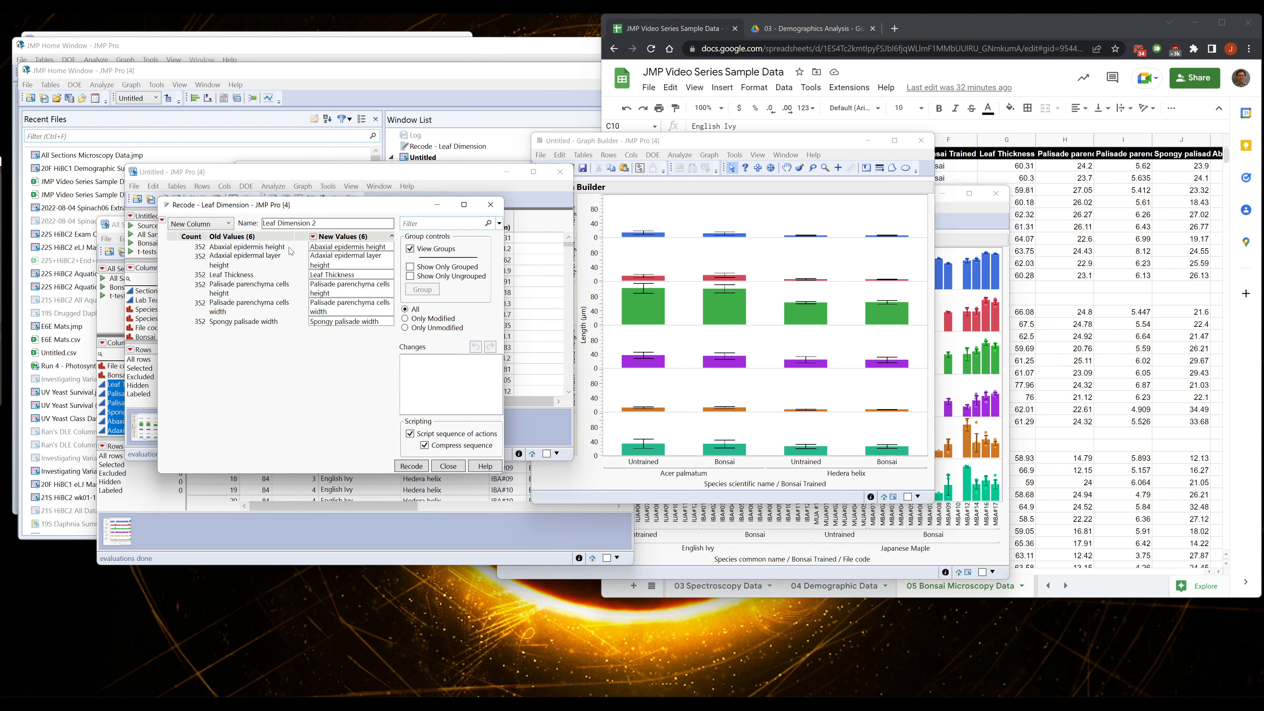
{"action": "left_click", "coordinate": [212, 225]}
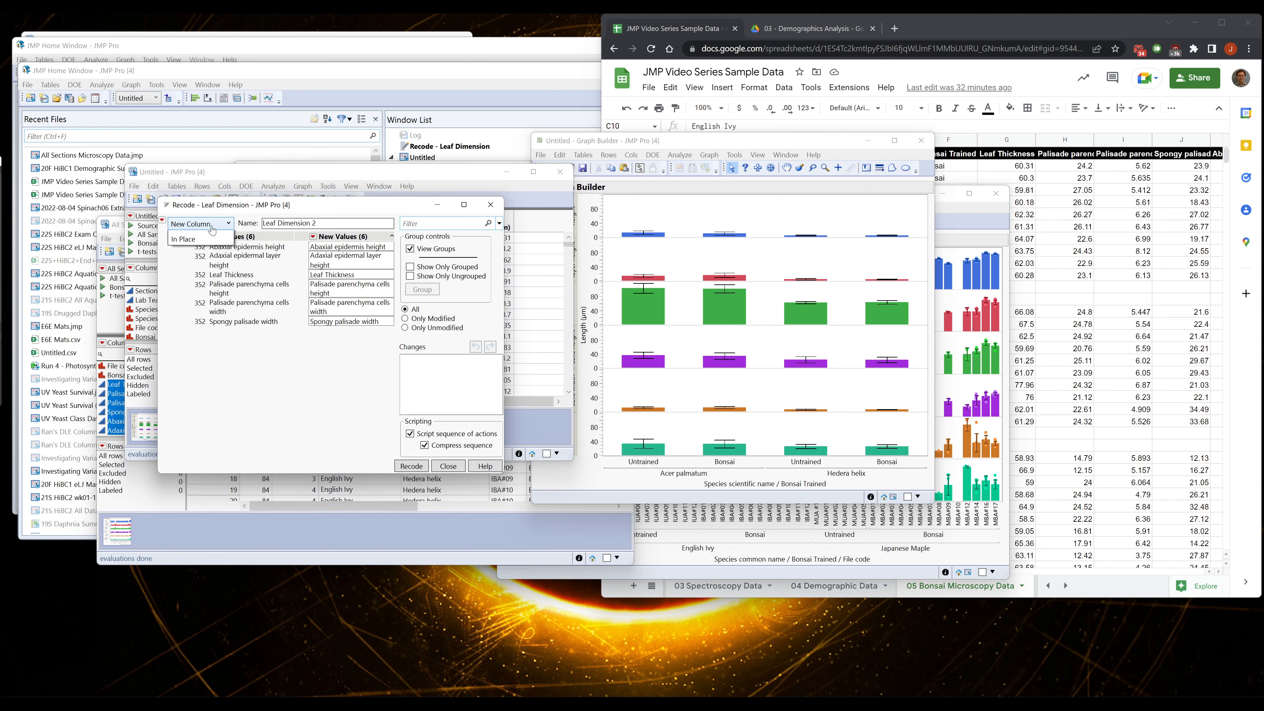
{"action": "left_click", "coordinate": [199, 266]}
{"action": "left_click", "coordinate": [374, 257]}
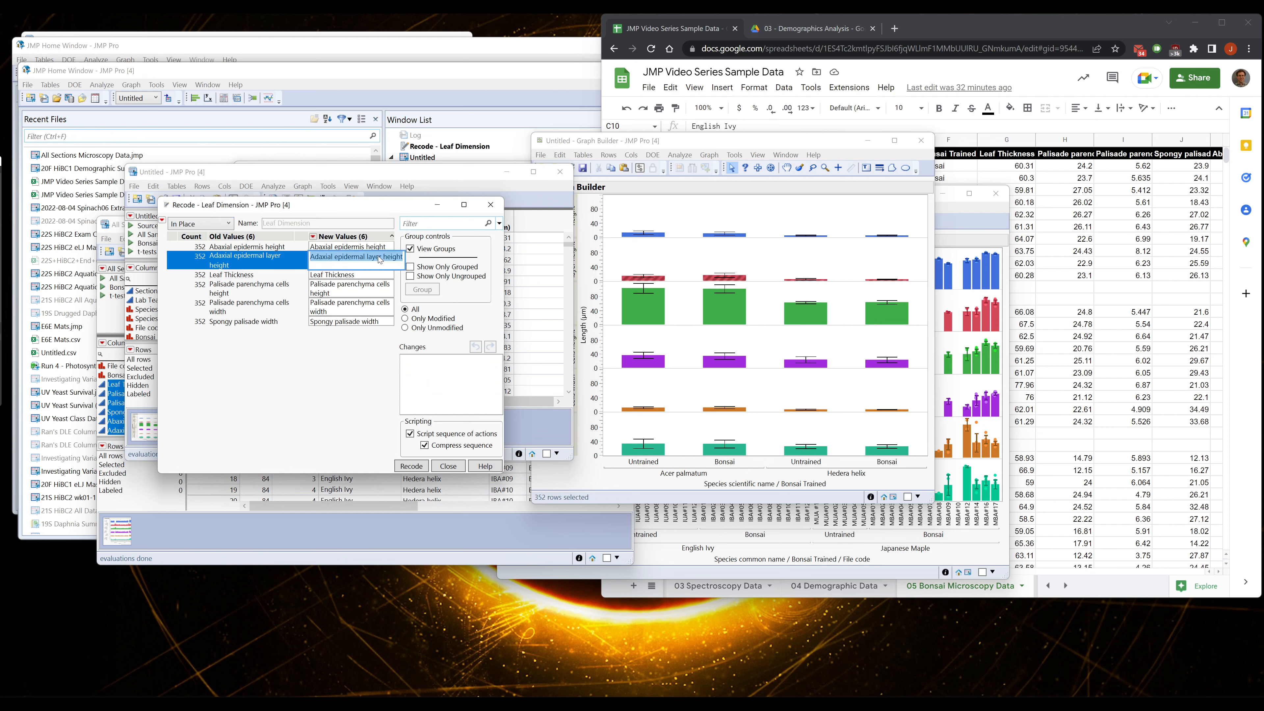
{"action": "left_click", "coordinate": [374, 256]}
{"action": "double_click", "coordinate": [373, 257]}
{"action": "key", "text": "BackSpace"}
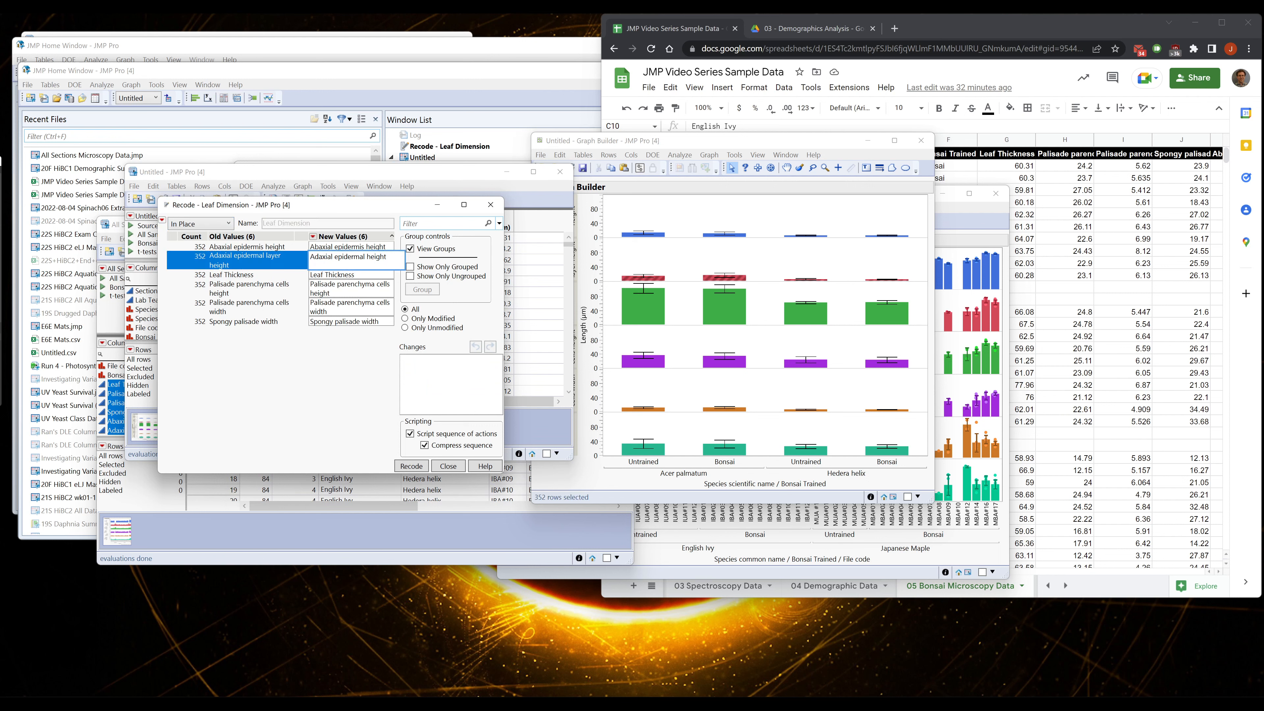
{"action": "key", "text": "Return"}
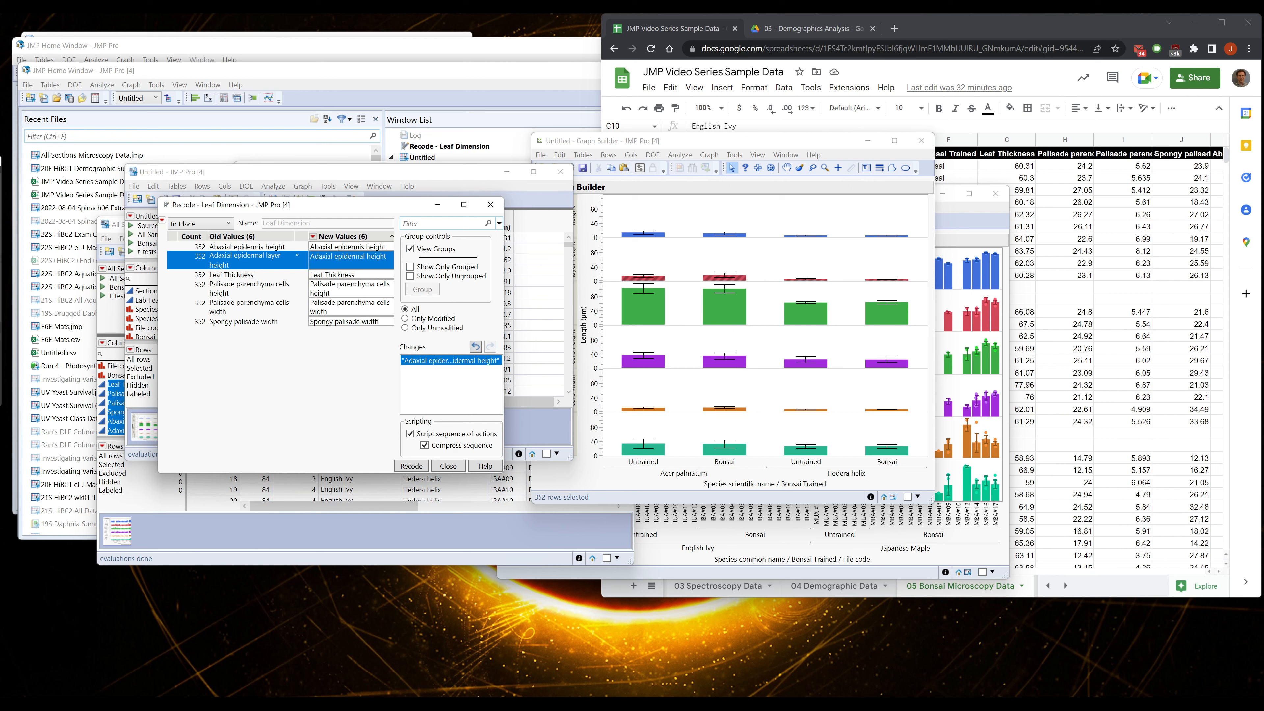
{"action": "left_click", "coordinate": [412, 466]}
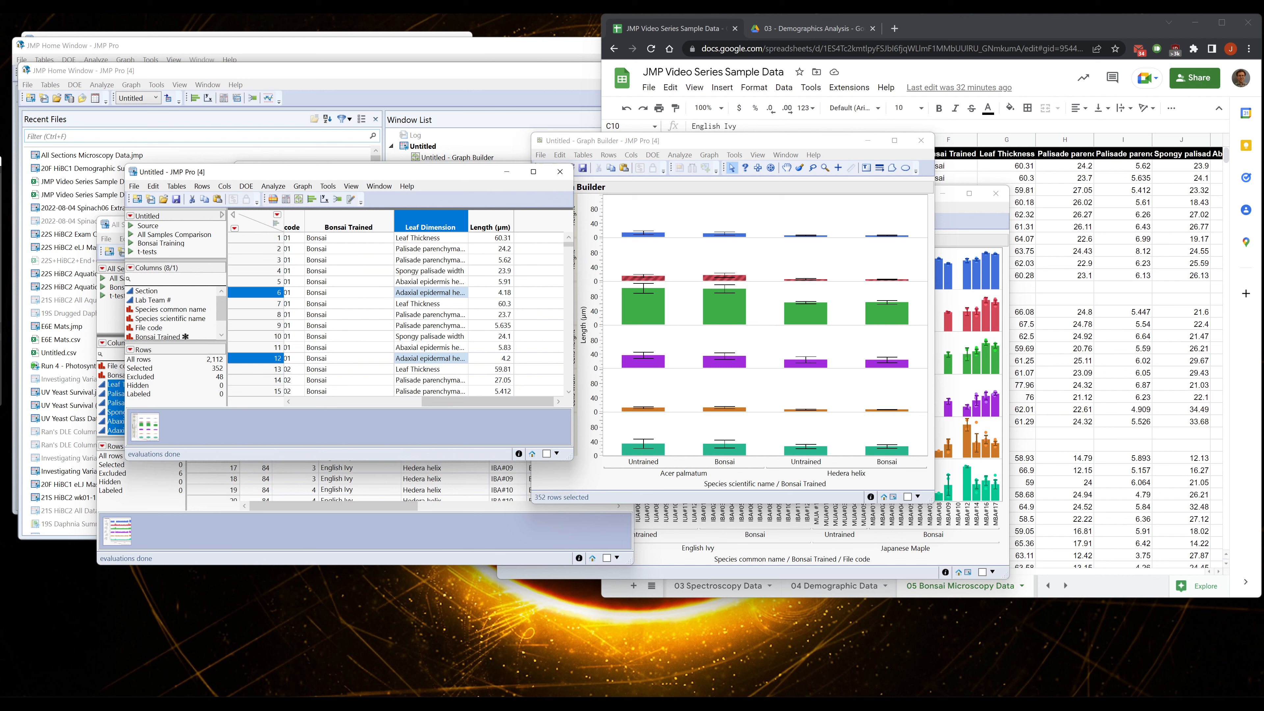
Open the Value Colors property of the Leaf Dimension column and set Adaxial epidermal height to orange
{"action": "right_click", "coordinate": [435, 219]}
{"action": "mouse_move", "coordinate": [497, 255]}
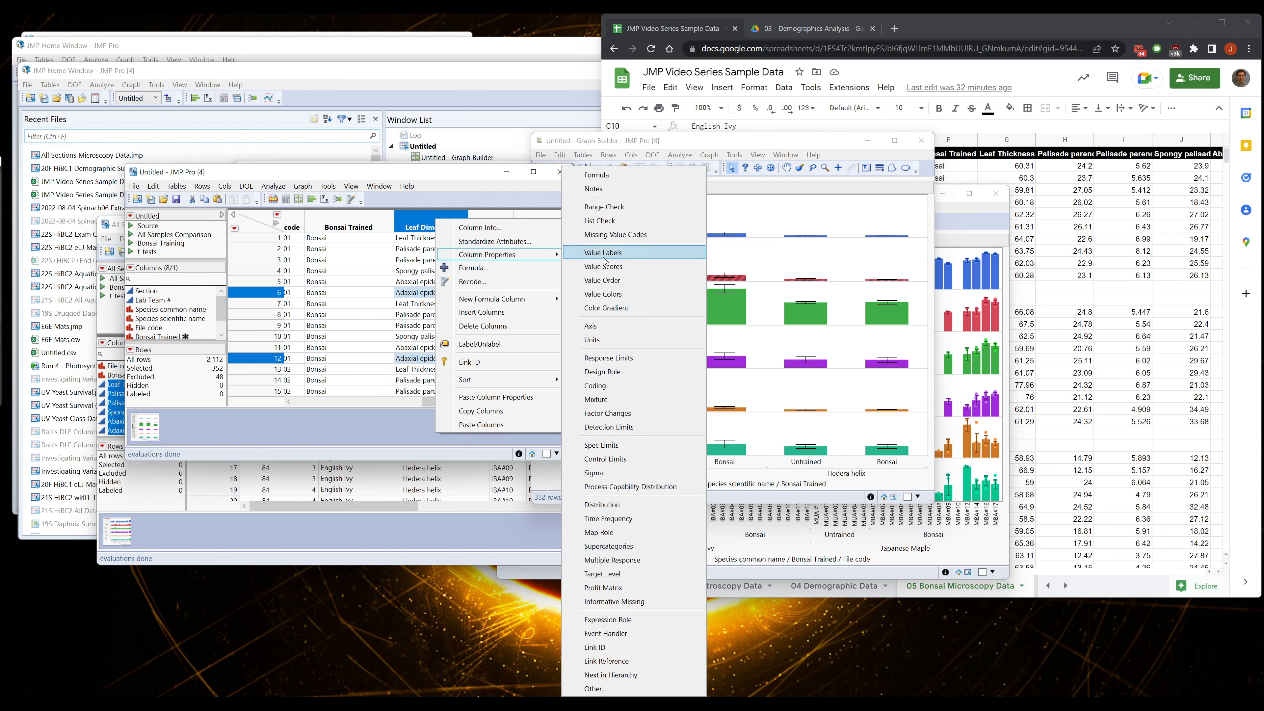
{"action": "left_click", "coordinate": [622, 294]}
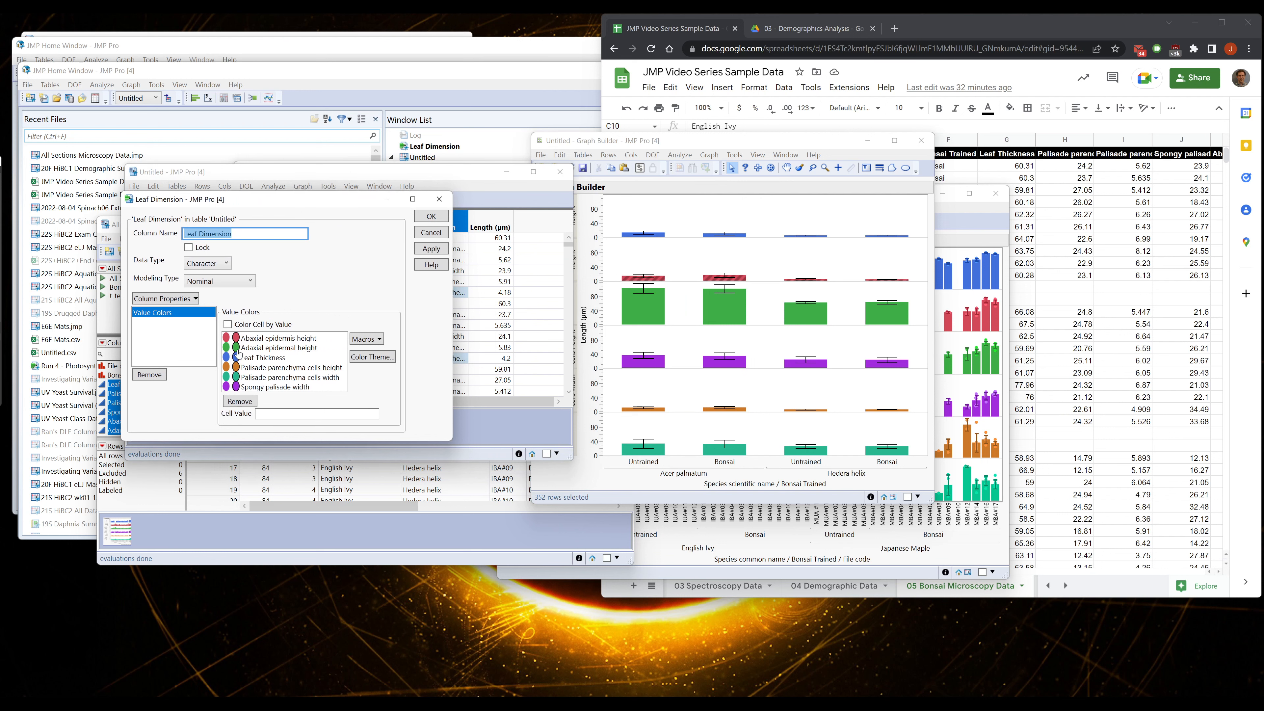
{"action": "left_click", "coordinate": [237, 349]}
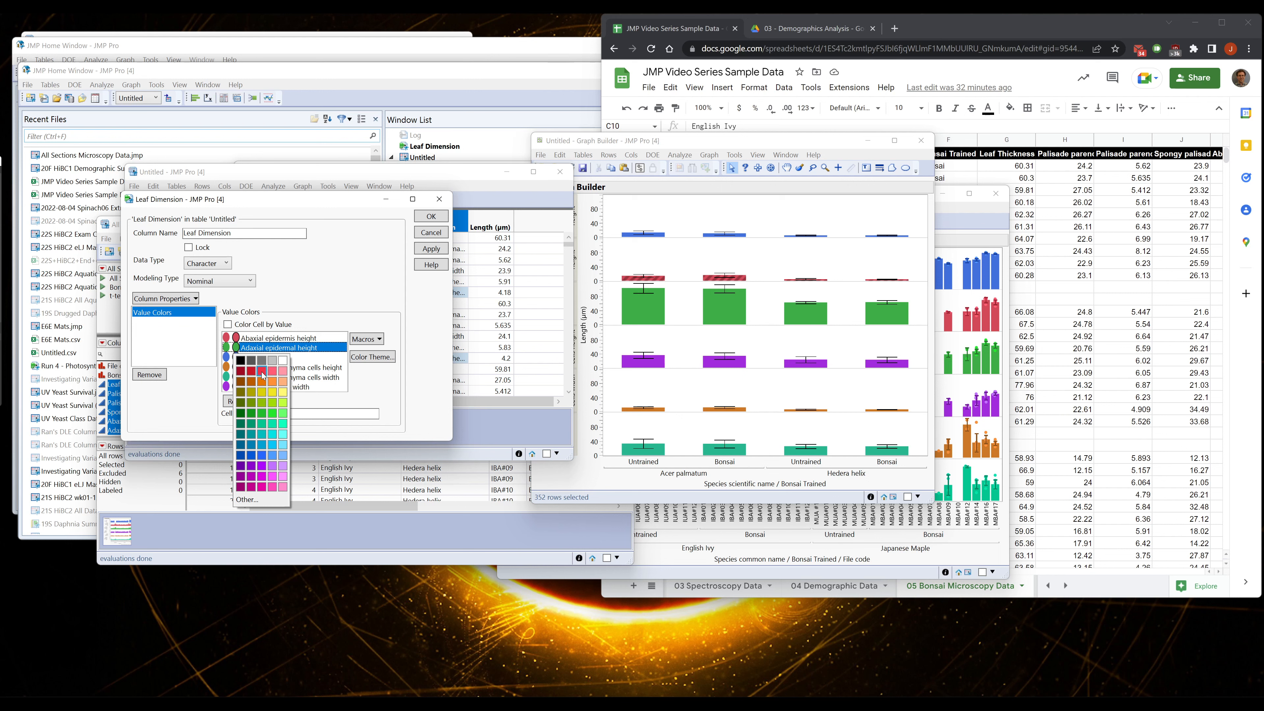
{"action": "left_click", "coordinate": [260, 385]}
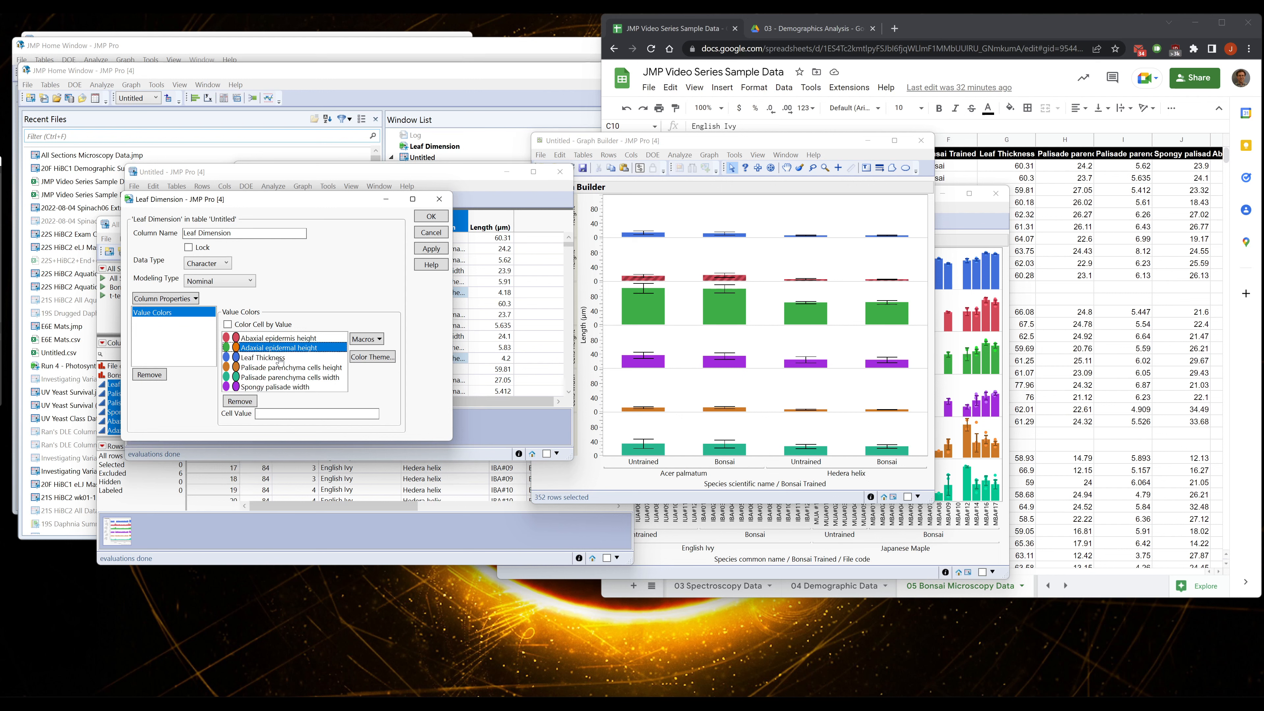
{"action": "left_click", "coordinate": [237, 377]}
{"action": "left_click", "coordinate": [235, 366]}
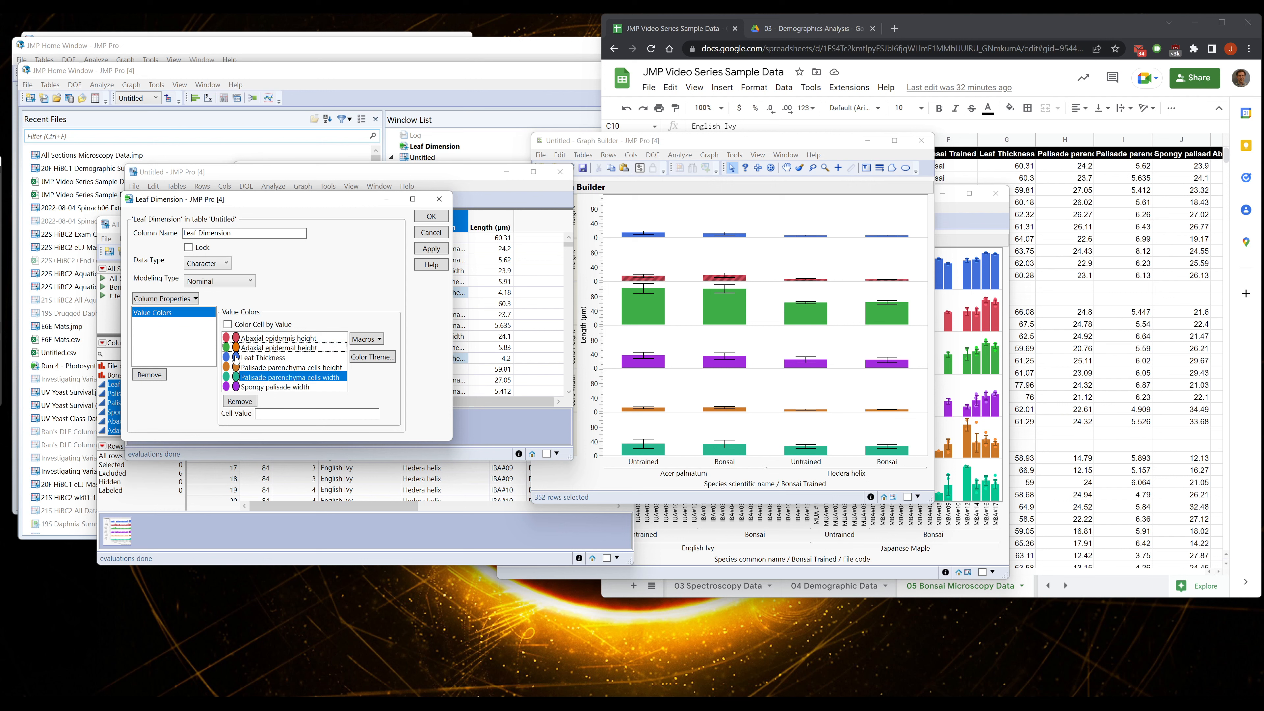
{"action": "left_click", "coordinate": [236, 357]}
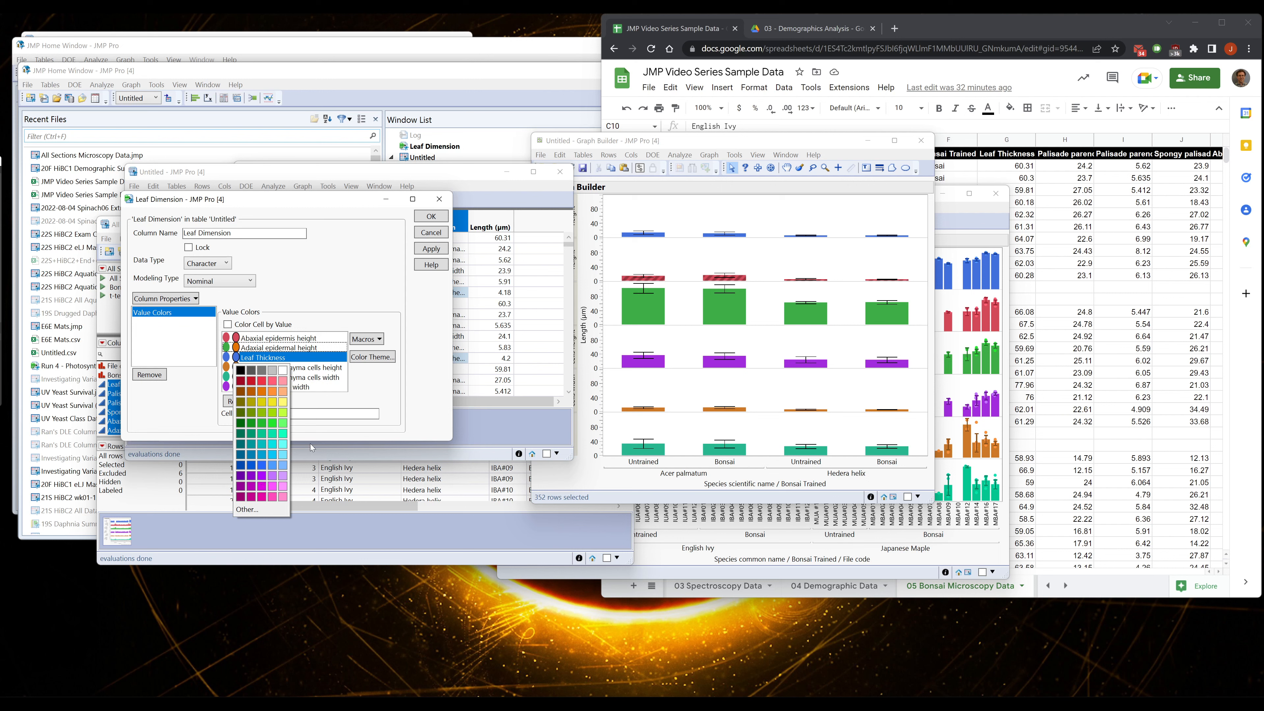
{"action": "left_click", "coordinate": [350, 406]}
Set the value color of Palisade parenchyma cells height to purple and Palisade parenchyma cells width to magenta
{"action": "left_click", "coordinate": [235, 368]}
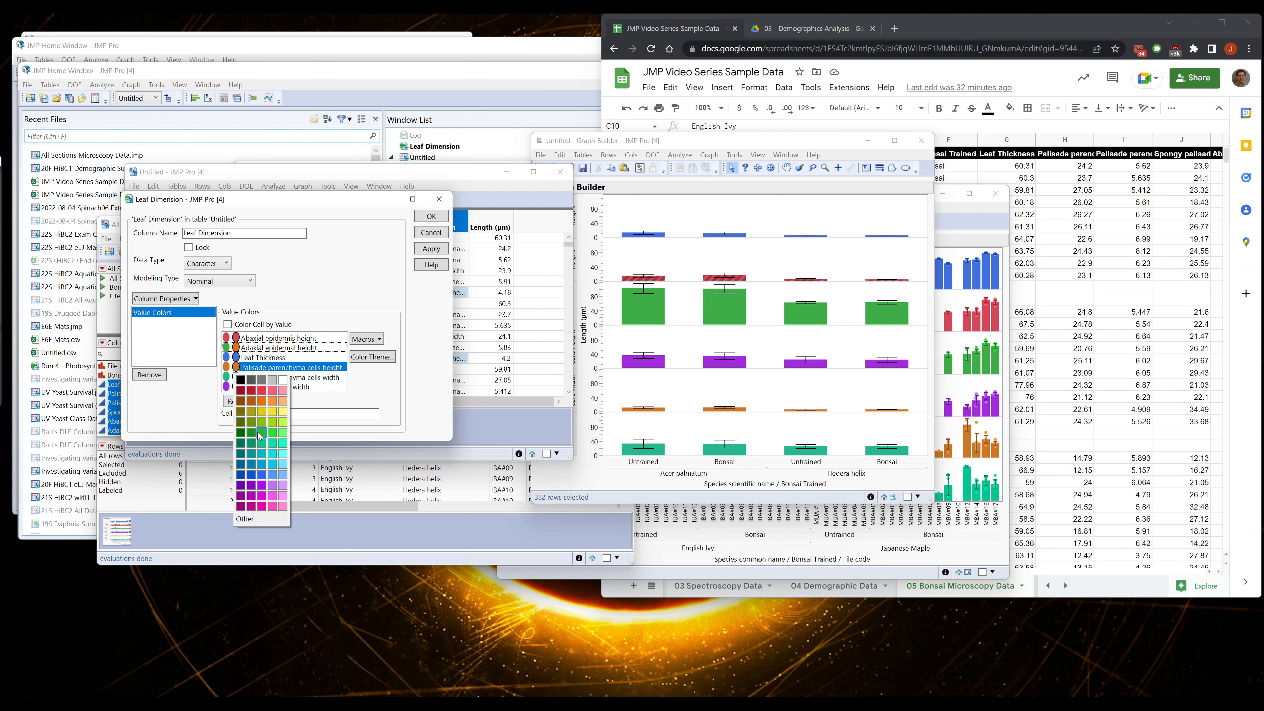
{"action": "left_click", "coordinate": [262, 485]}
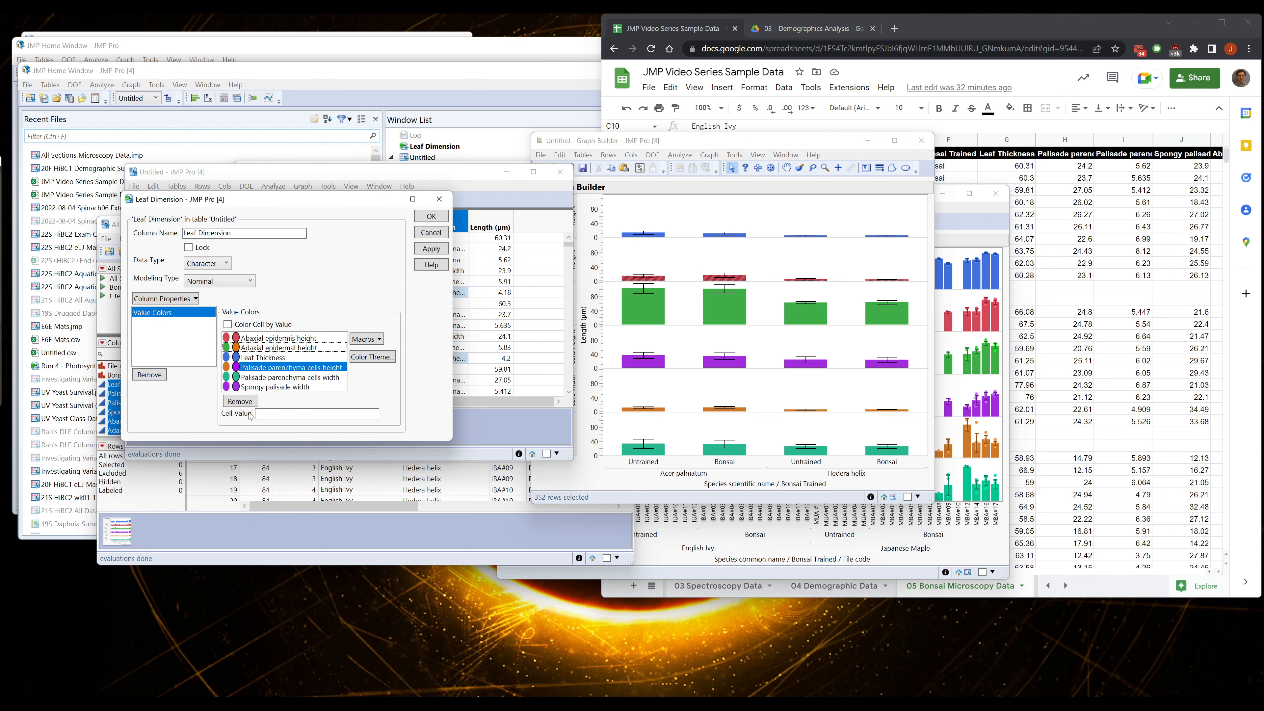
{"action": "left_click", "coordinate": [236, 379]}
{"action": "left_click", "coordinate": [261, 511]}
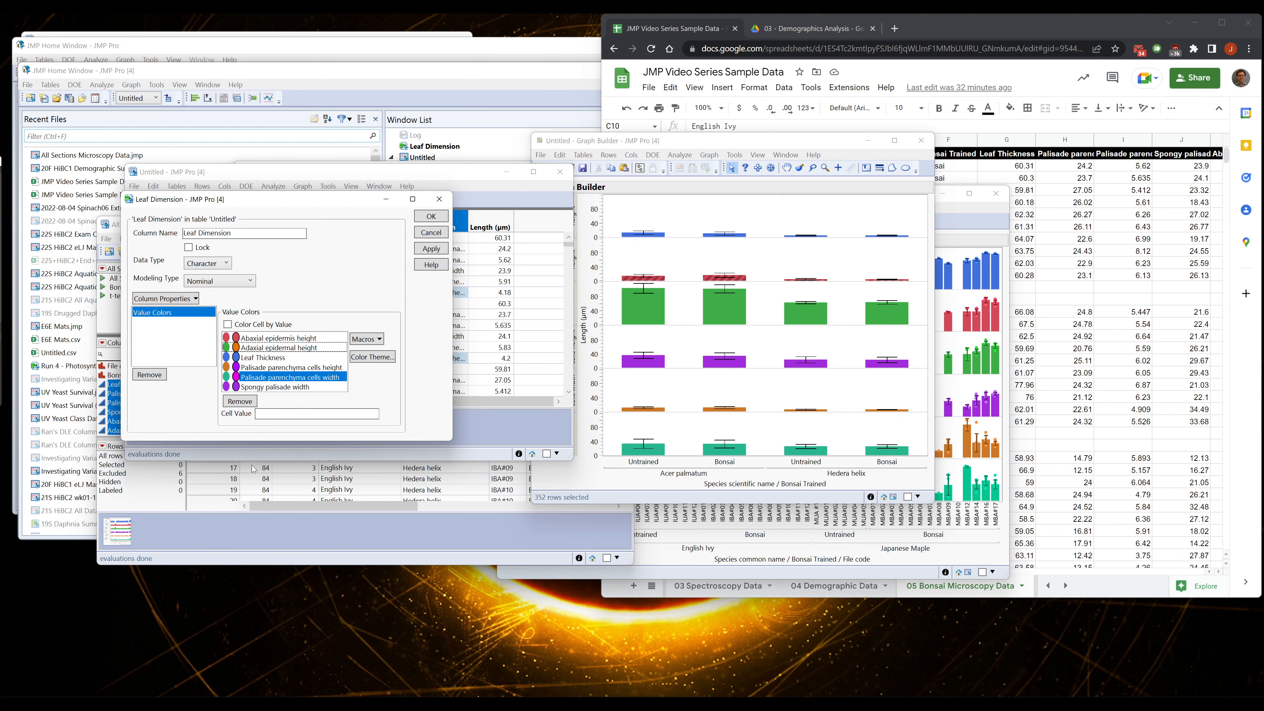
Set the Spongy palisade width value color to green and apply the Leaf Dimension column's value colors
{"action": "left_click", "coordinate": [236, 388]}
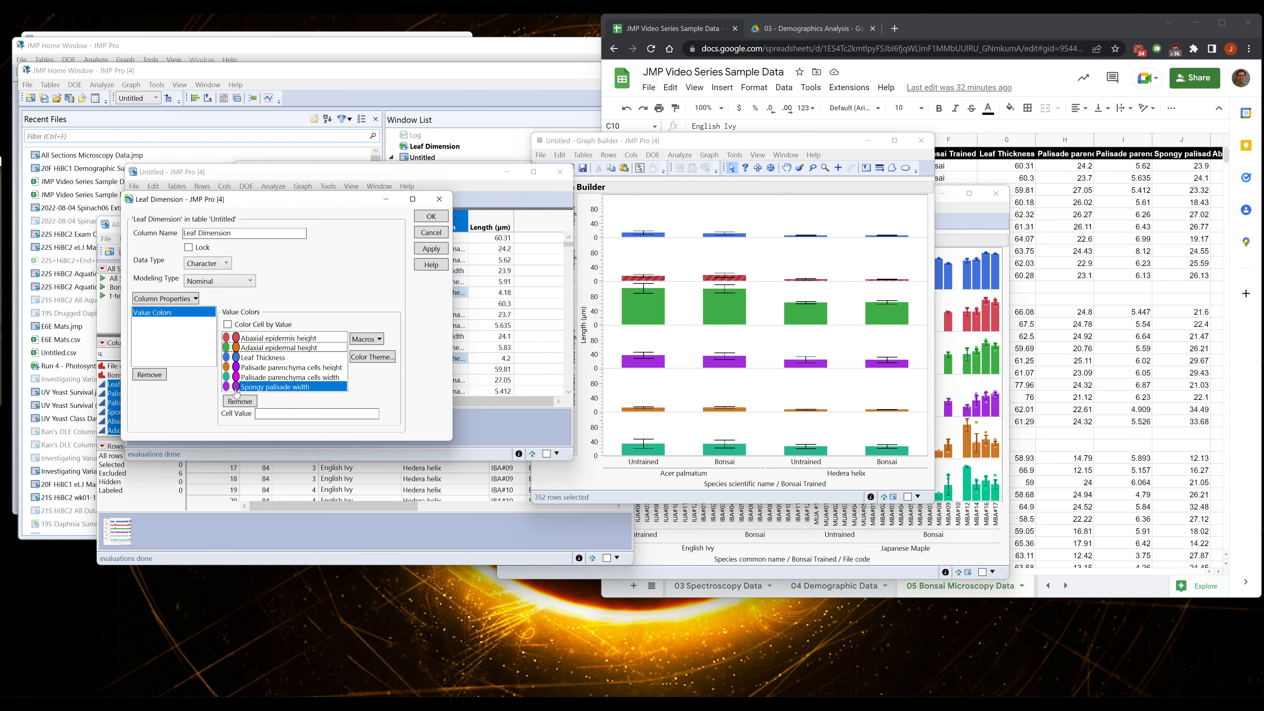
{"action": "left_click", "coordinate": [236, 391]}
{"action": "left_click", "coordinate": [262, 458]}
{"action": "left_click", "coordinate": [432, 249]}
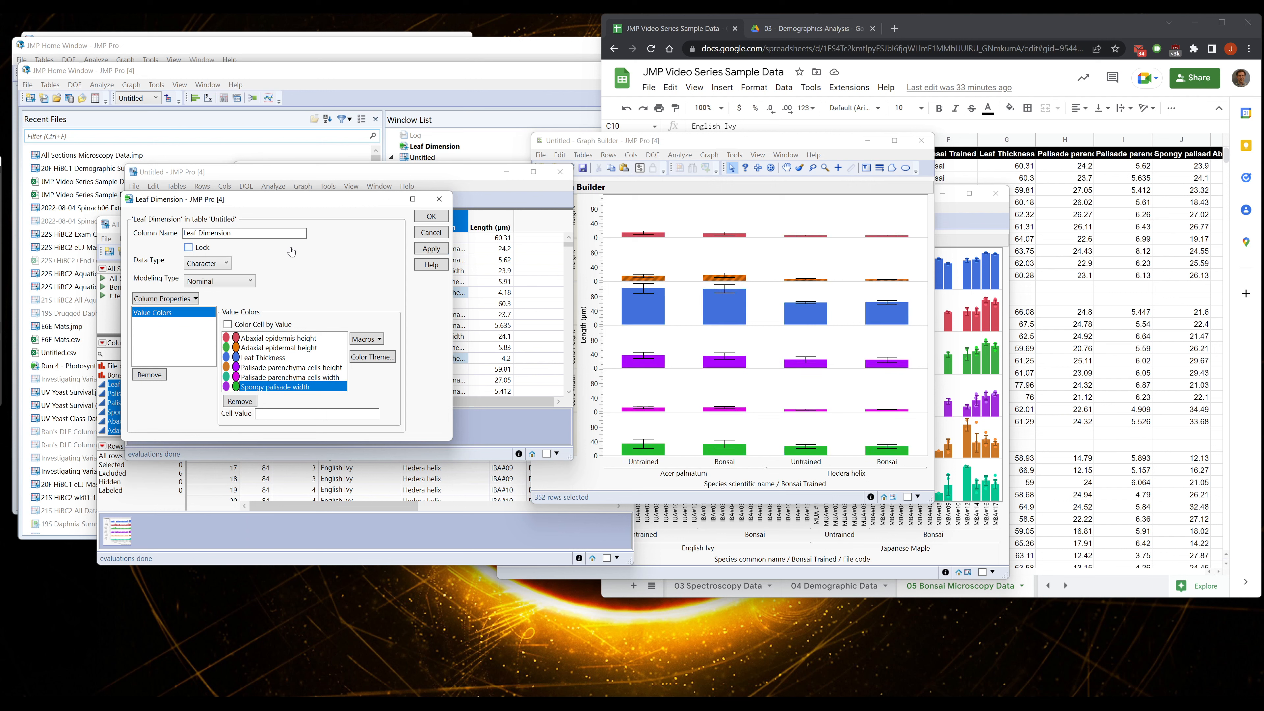
{"action": "left_click", "coordinate": [429, 218]}
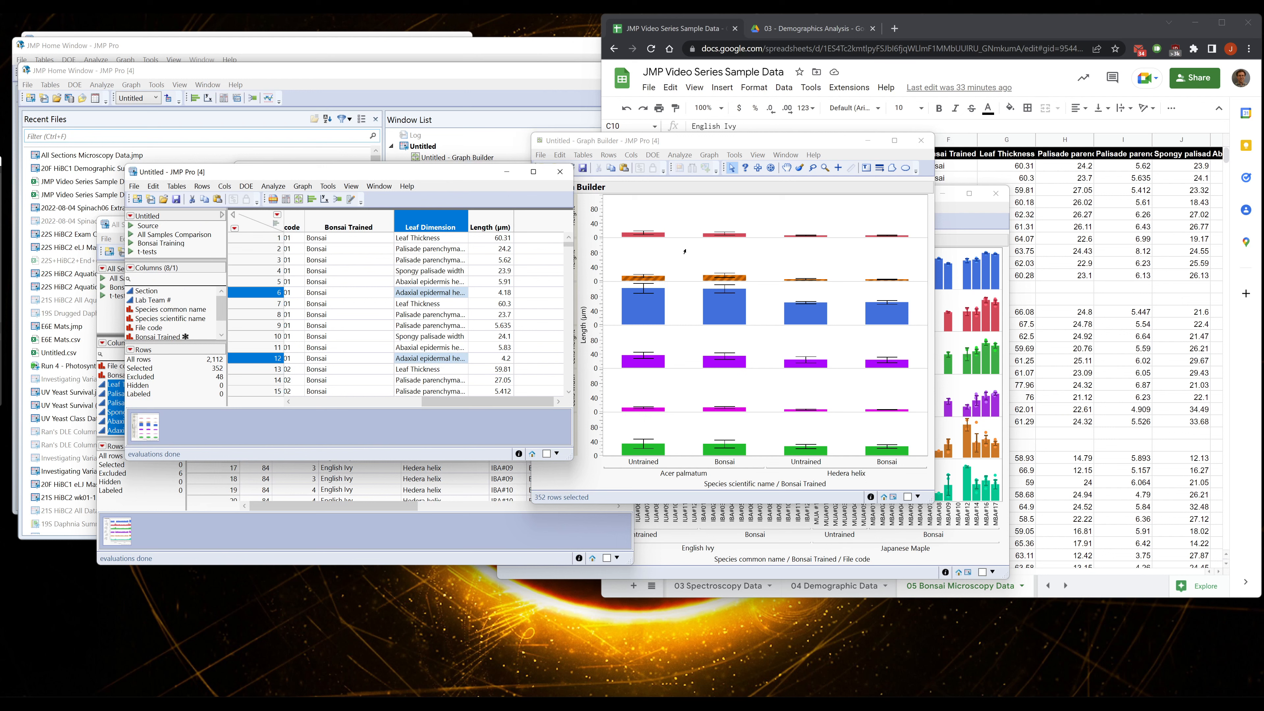
Bring the mean length graph forward over the data tables and set the Leaf Dimension Y Group Edge to Right
{"action": "left_click", "coordinate": [687, 263]}
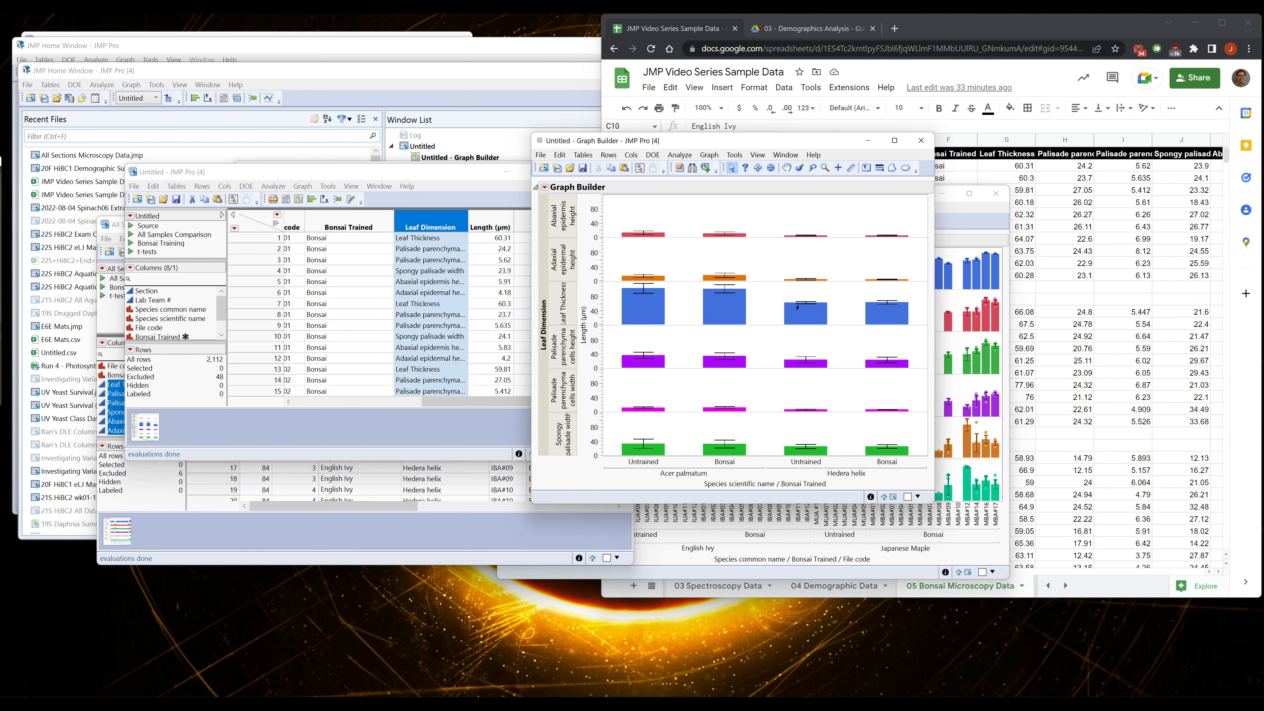
{"action": "left_click_drag", "start_coordinate": [717, 144], "coordinate": [395, 189]}
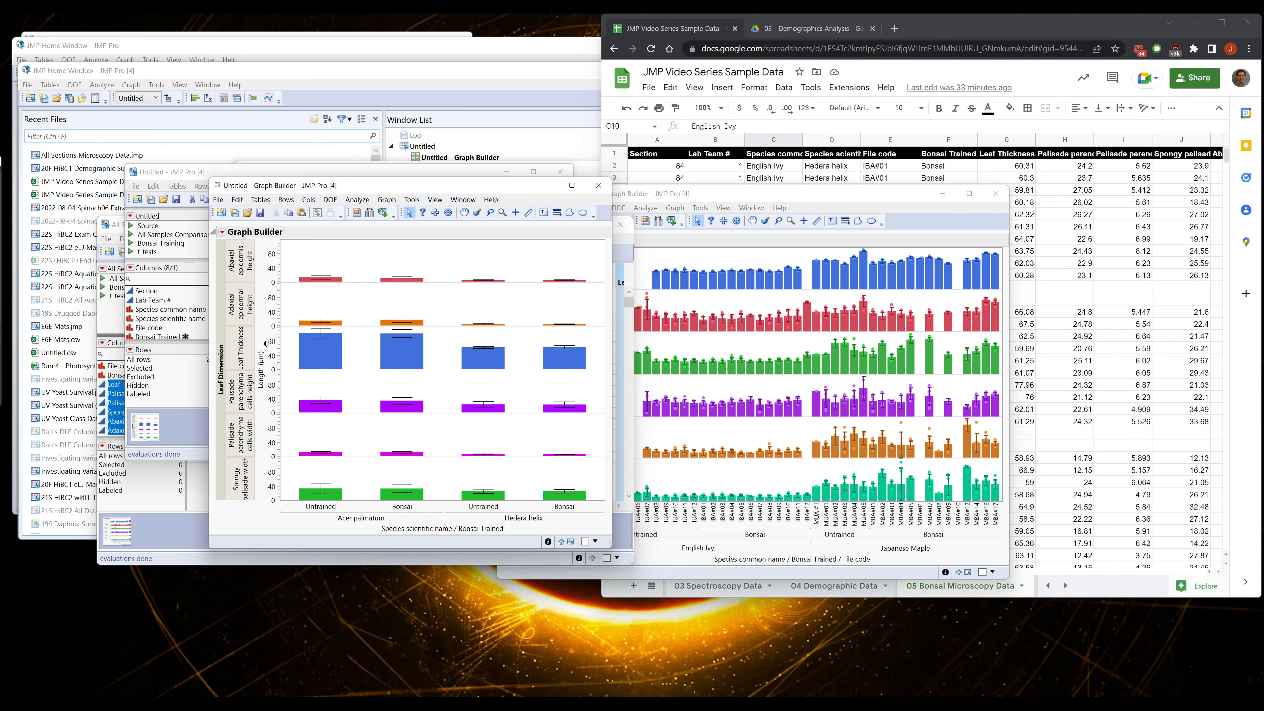
{"action": "right_click", "coordinate": [243, 311]}
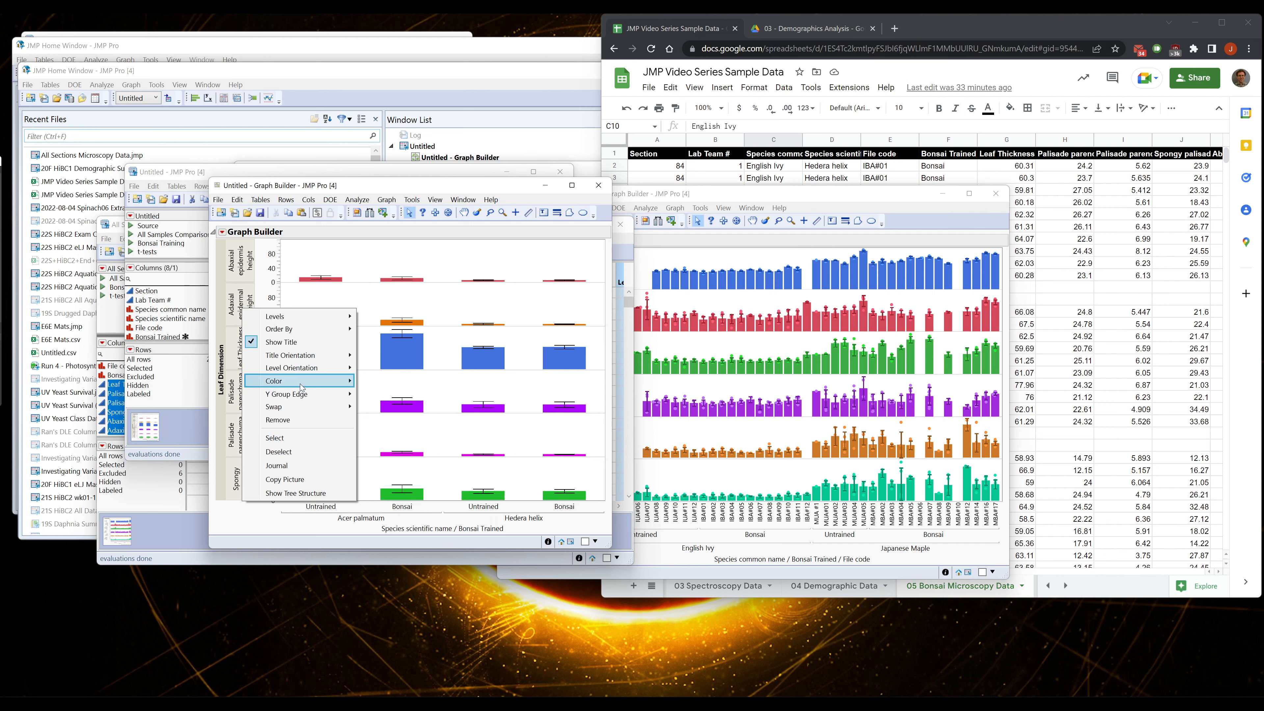
{"action": "mouse_move", "coordinate": [338, 393]}
{"action": "left_click", "coordinate": [373, 406]}
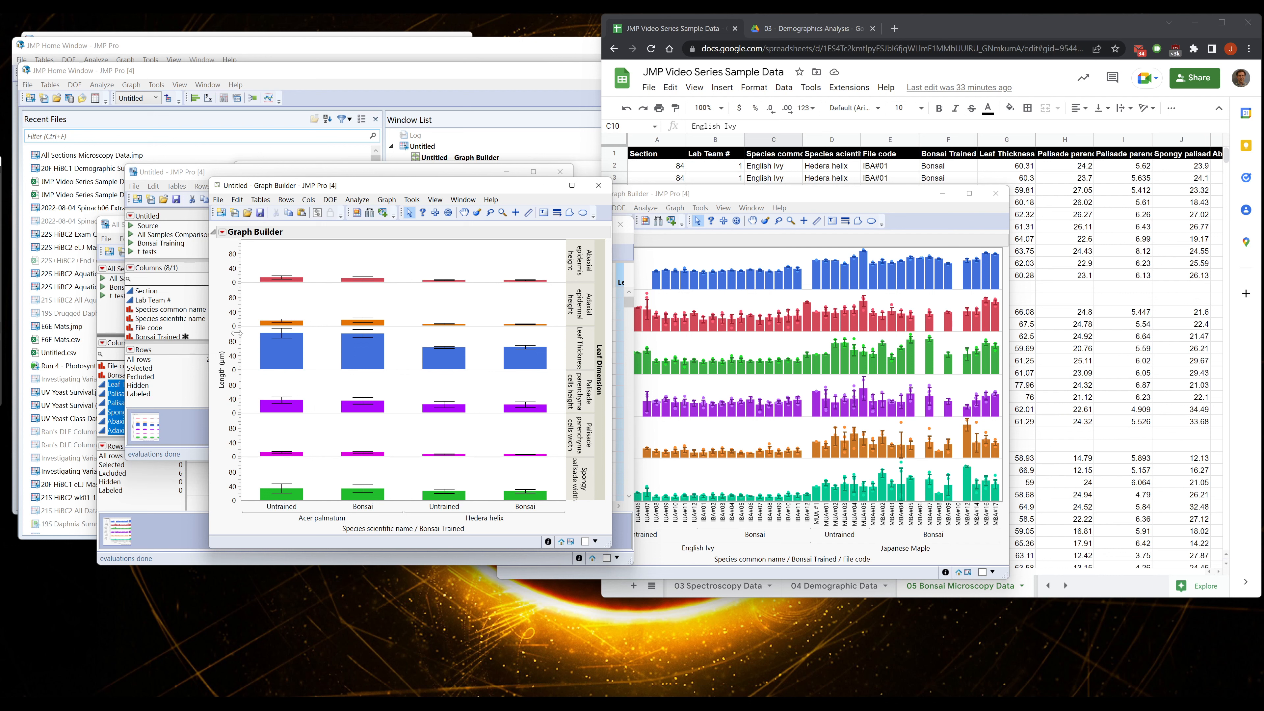
{"action": "left_click_drag", "start_coordinate": [237, 333], "coordinate": [238, 337]}
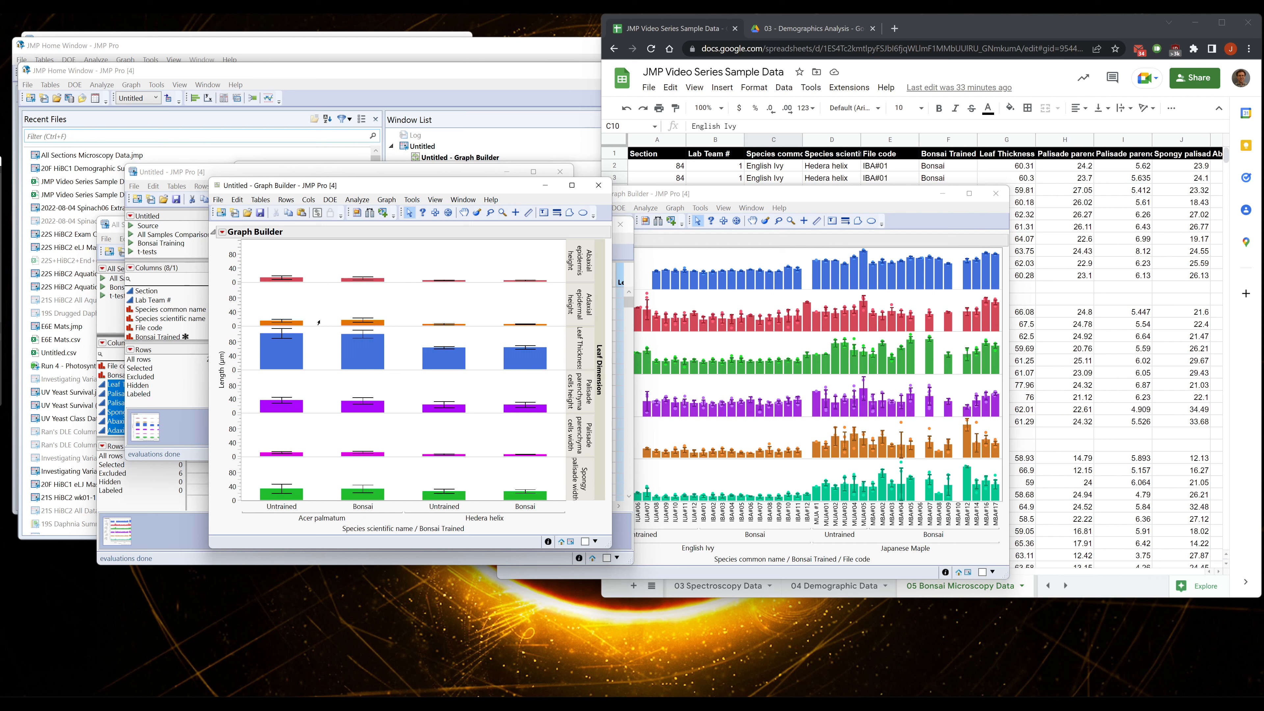
{"action": "left_click", "coordinate": [458, 326]}
{"action": "left_click", "coordinate": [365, 322]}
{"action": "left_click", "coordinate": [323, 348]}
Set the scale type of the mean length graph's Length (µm) axis to Log
{"action": "double_click", "coordinate": [232, 341]}
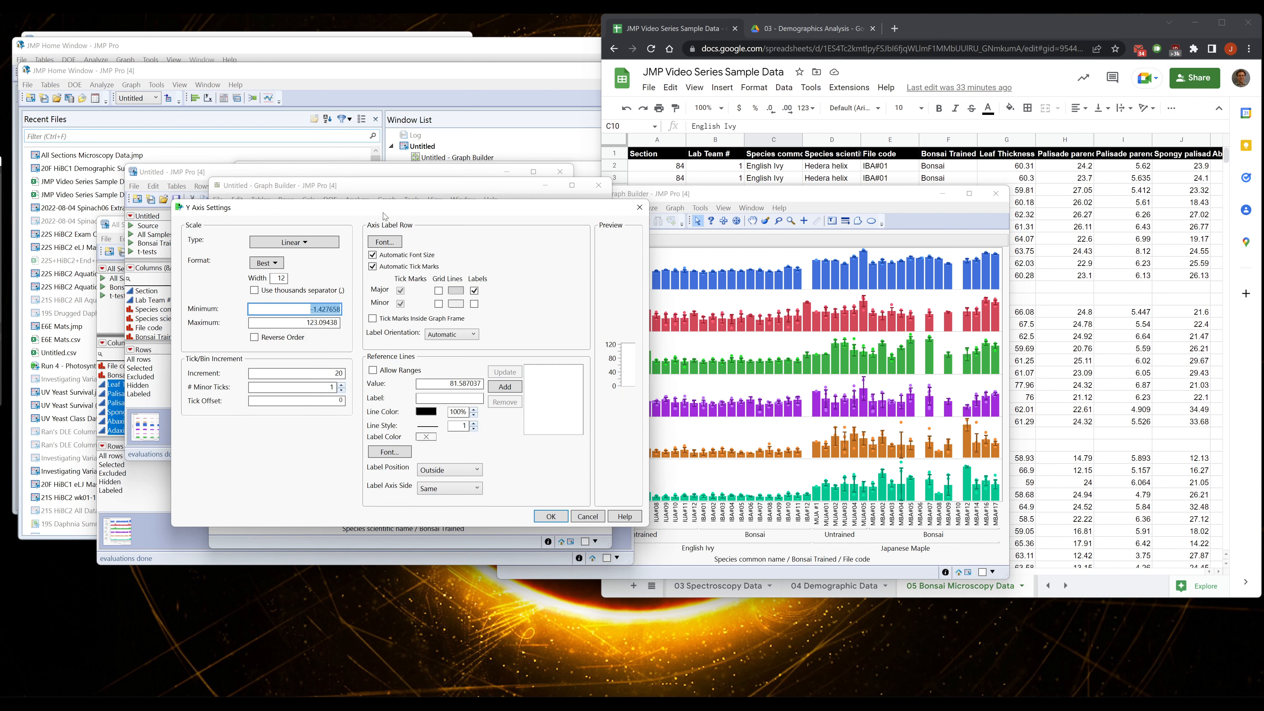
{"action": "left_click_drag", "start_coordinate": [385, 214], "coordinate": [791, 251]}
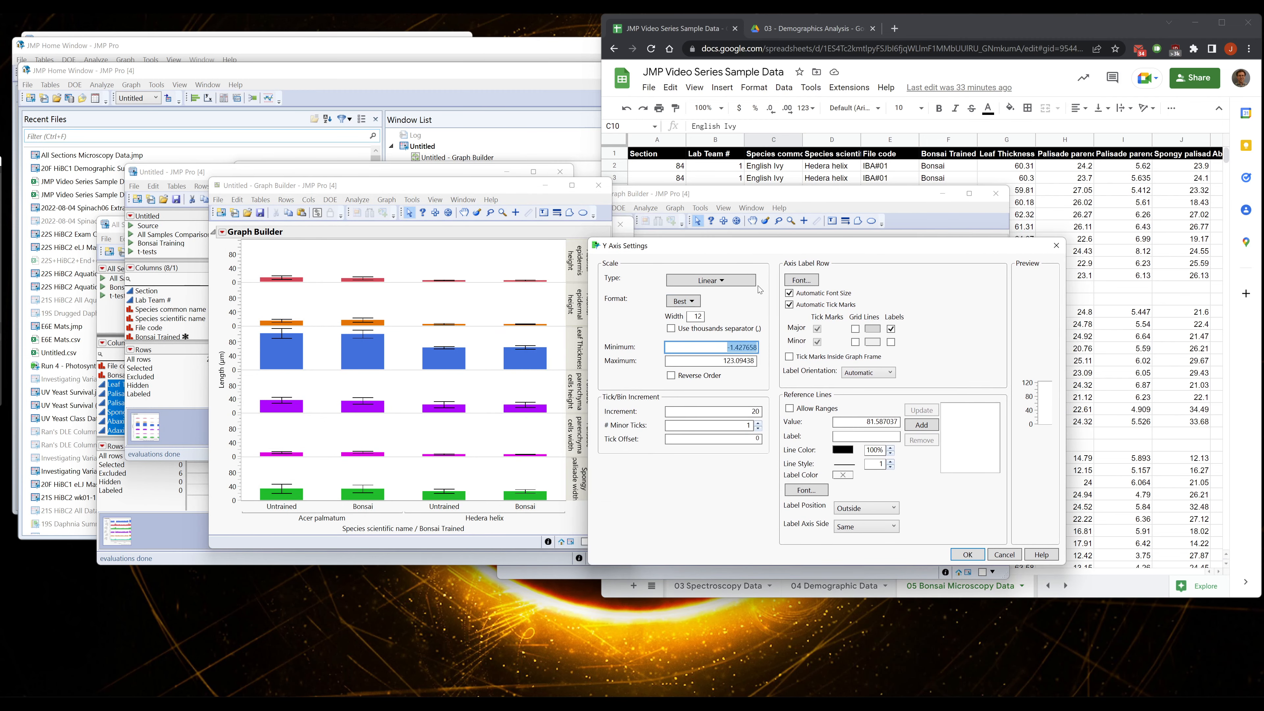
{"action": "left_click", "coordinate": [735, 281]}
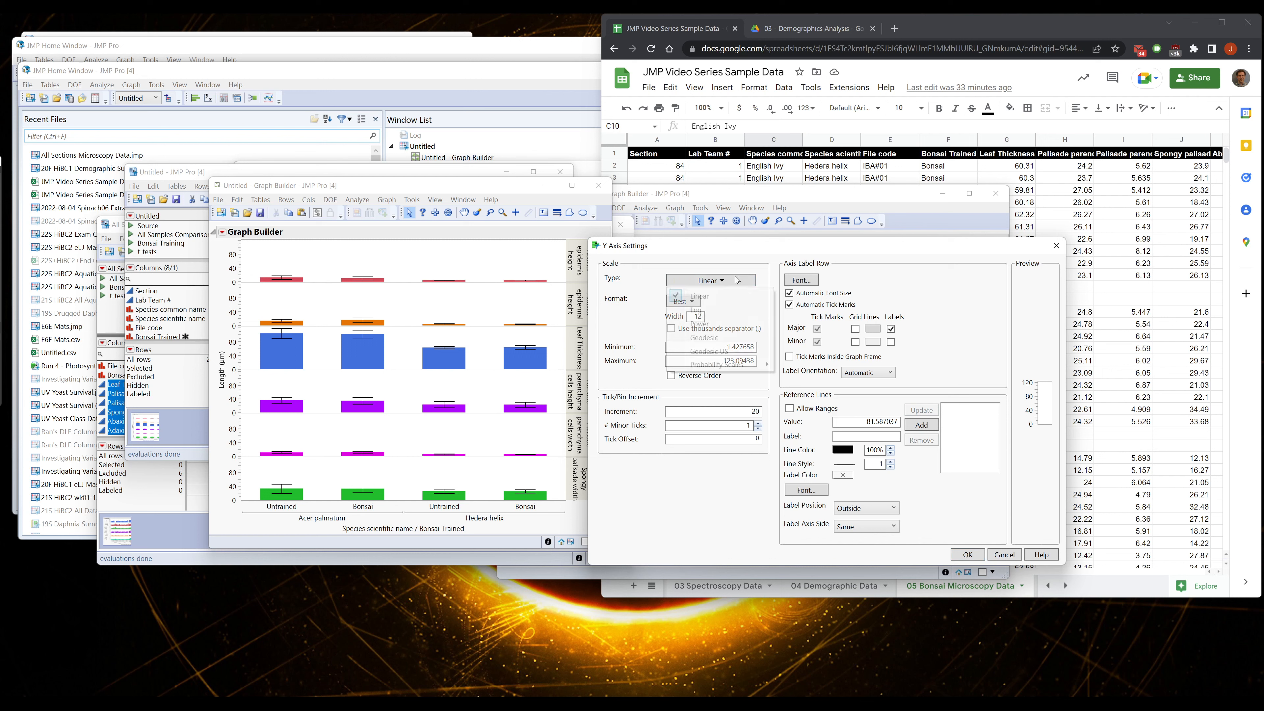
{"action": "left_click", "coordinate": [756, 342]}
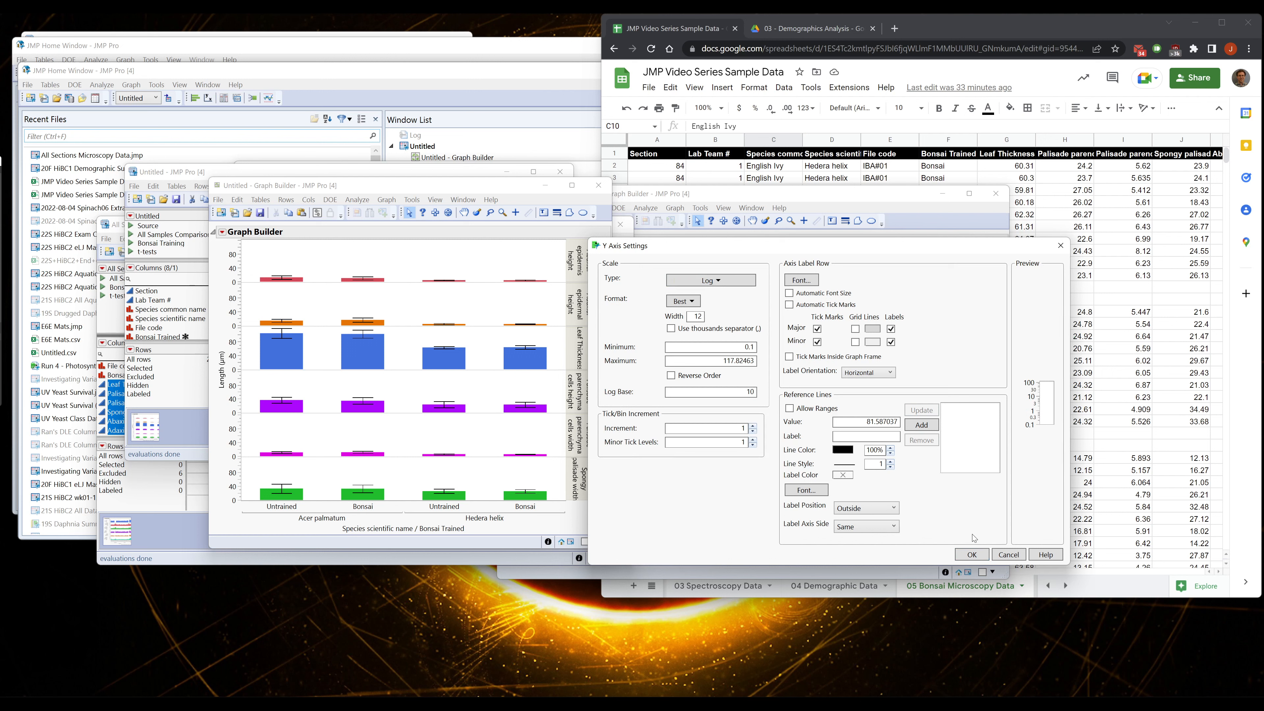
{"action": "left_click", "coordinate": [971, 554]}
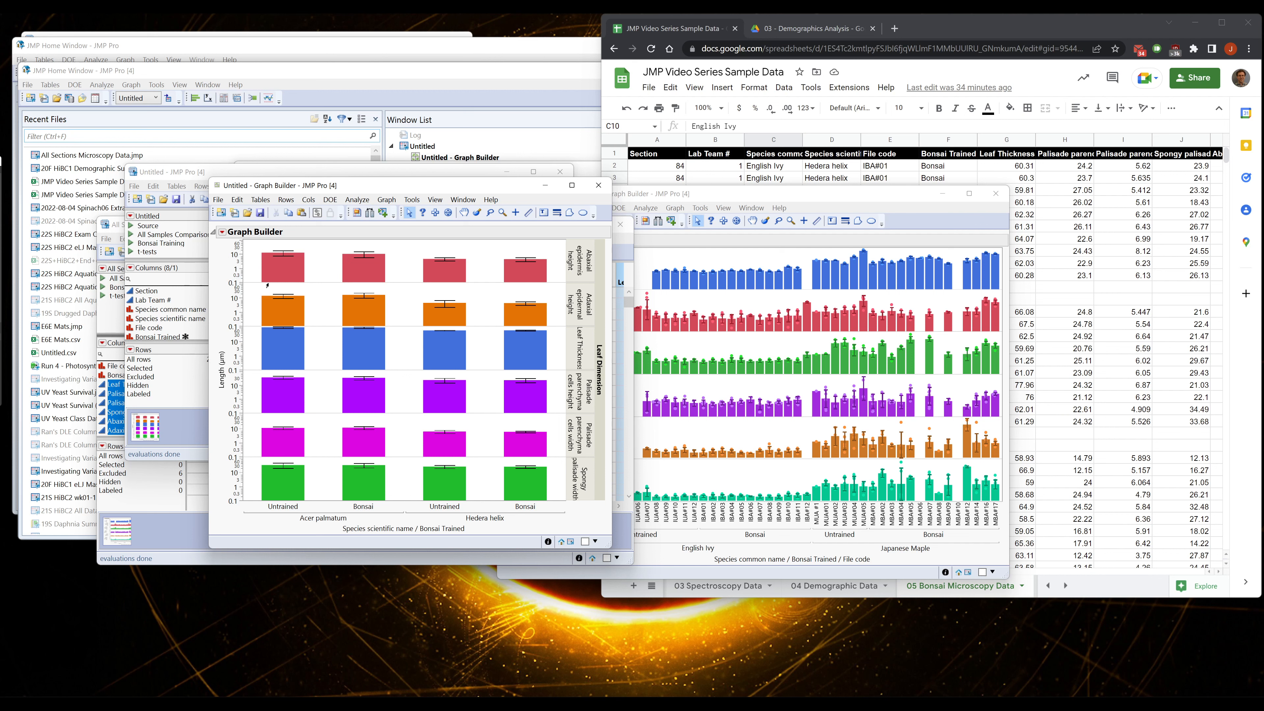
Return the mean length graph's Length (µm) axis to a Linear scale type
{"action": "double_click", "coordinate": [232, 313]}
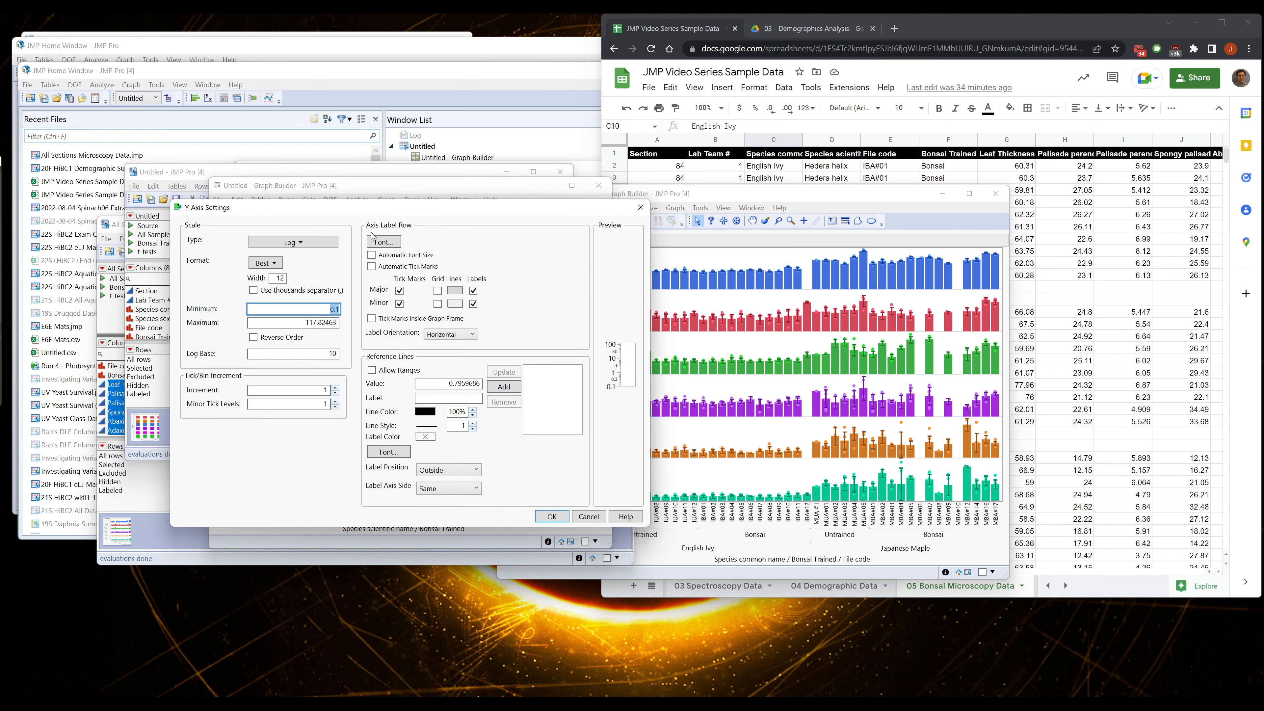
{"action": "left_click", "coordinate": [287, 244]}
{"action": "left_click", "coordinate": [286, 264]}
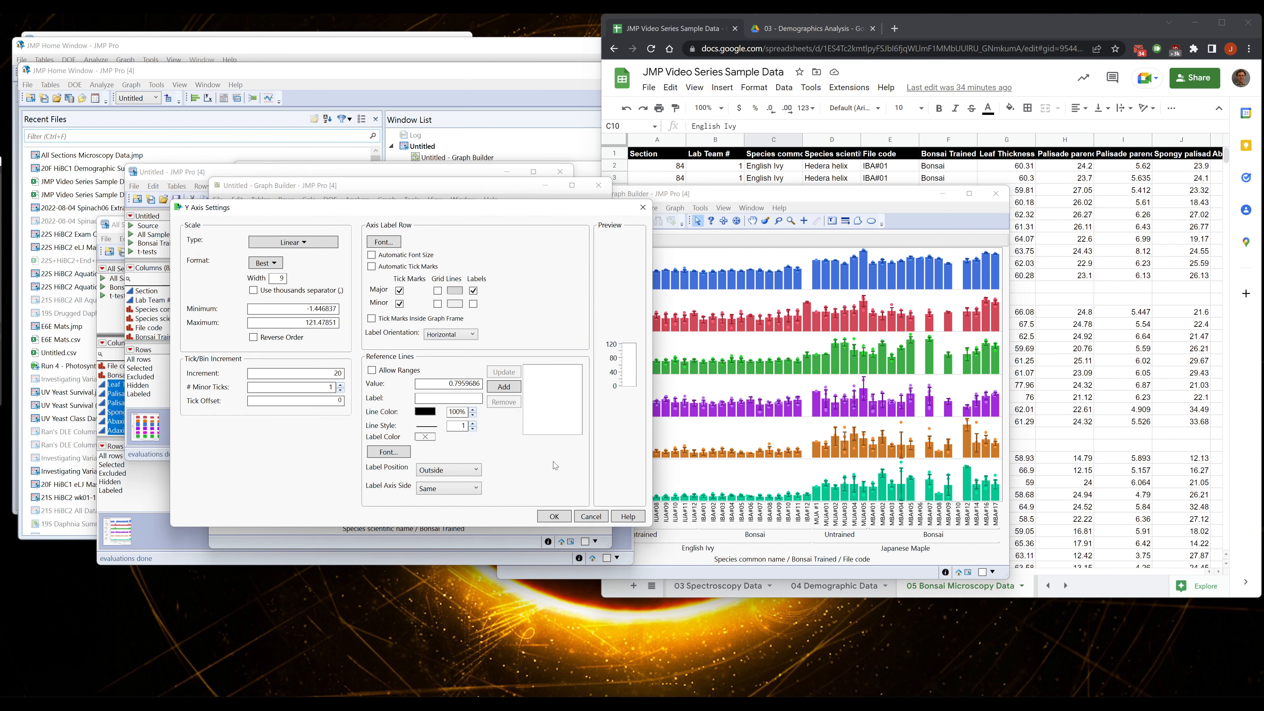
{"action": "left_click", "coordinate": [560, 518]}
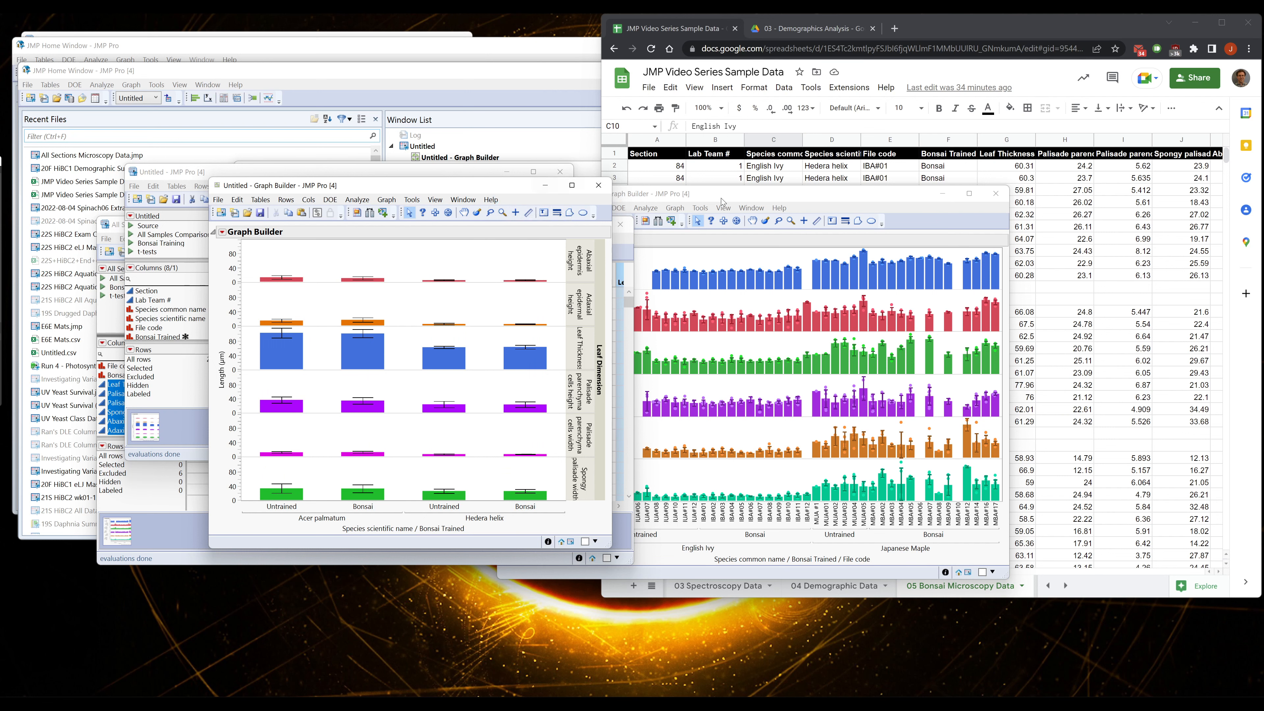
Bring the All Sections Microscopy Data graph forward to compare its separate axis for each leaf measurement
{"action": "left_click", "coordinate": [665, 276]}
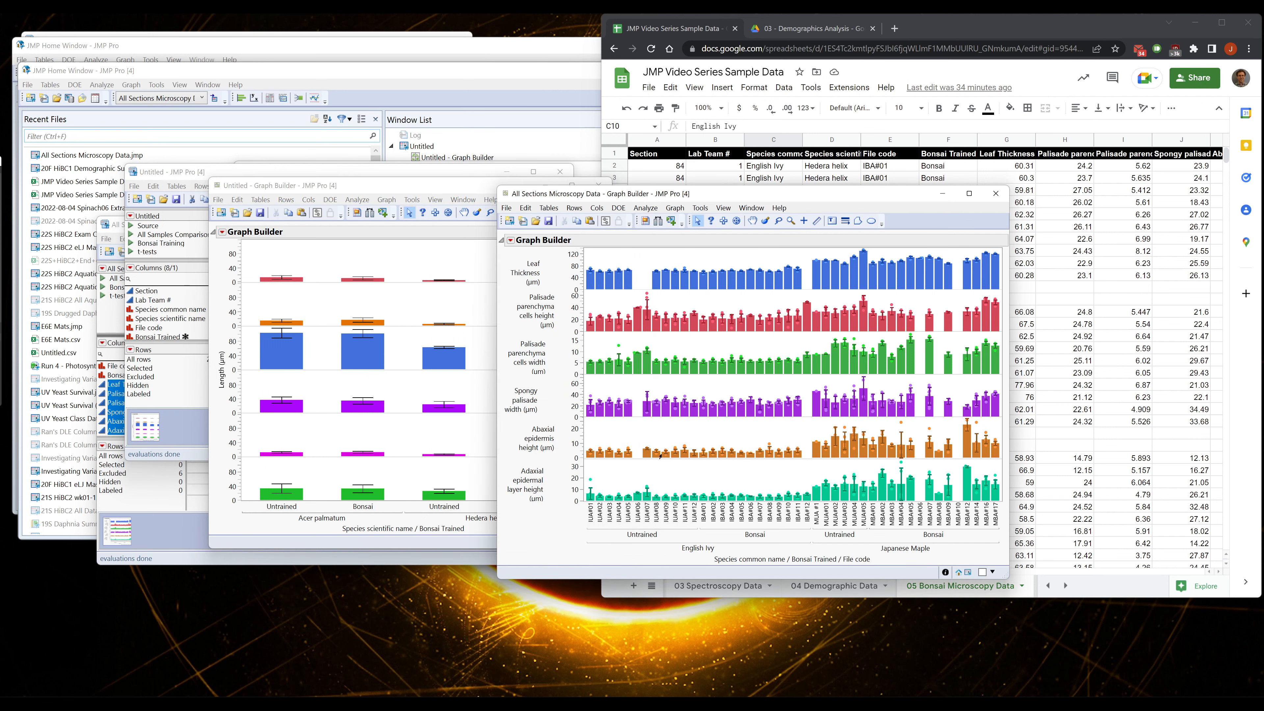